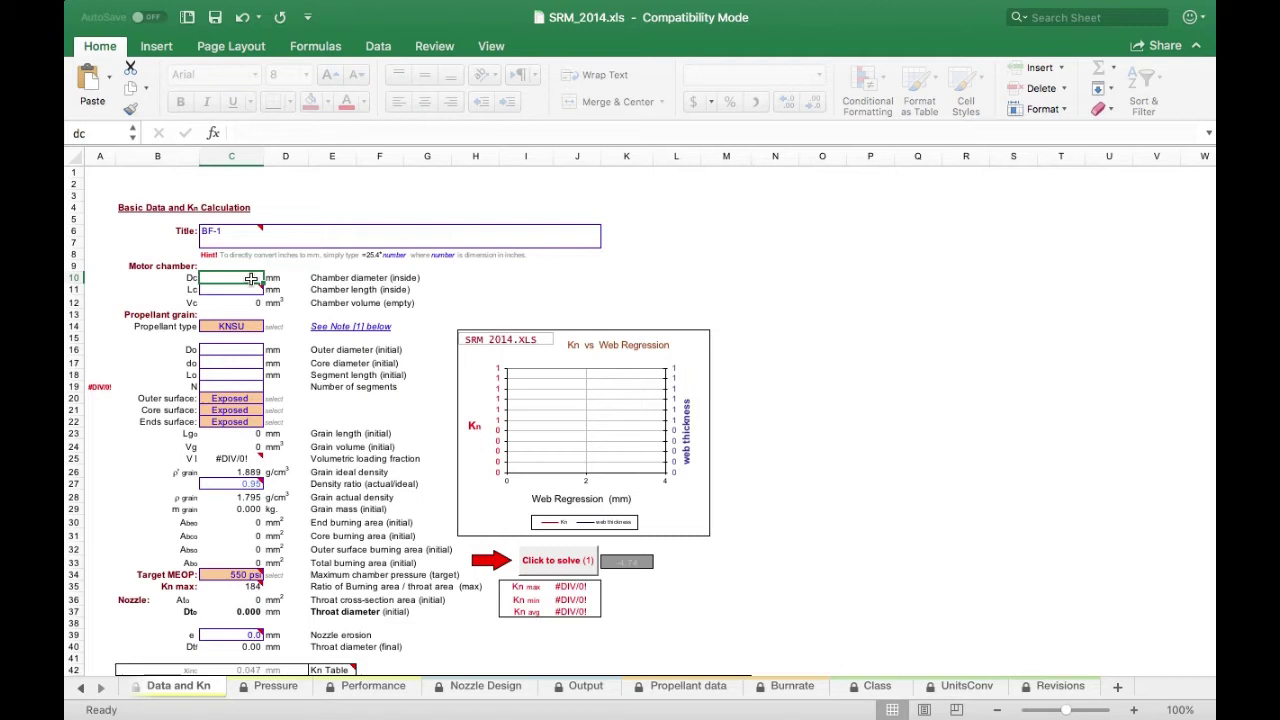
- Enter a 19.05 mm chamber diameter and 152.4 mm chamber length, keeping KNSU as propellant
type("19.05")
key("Return")
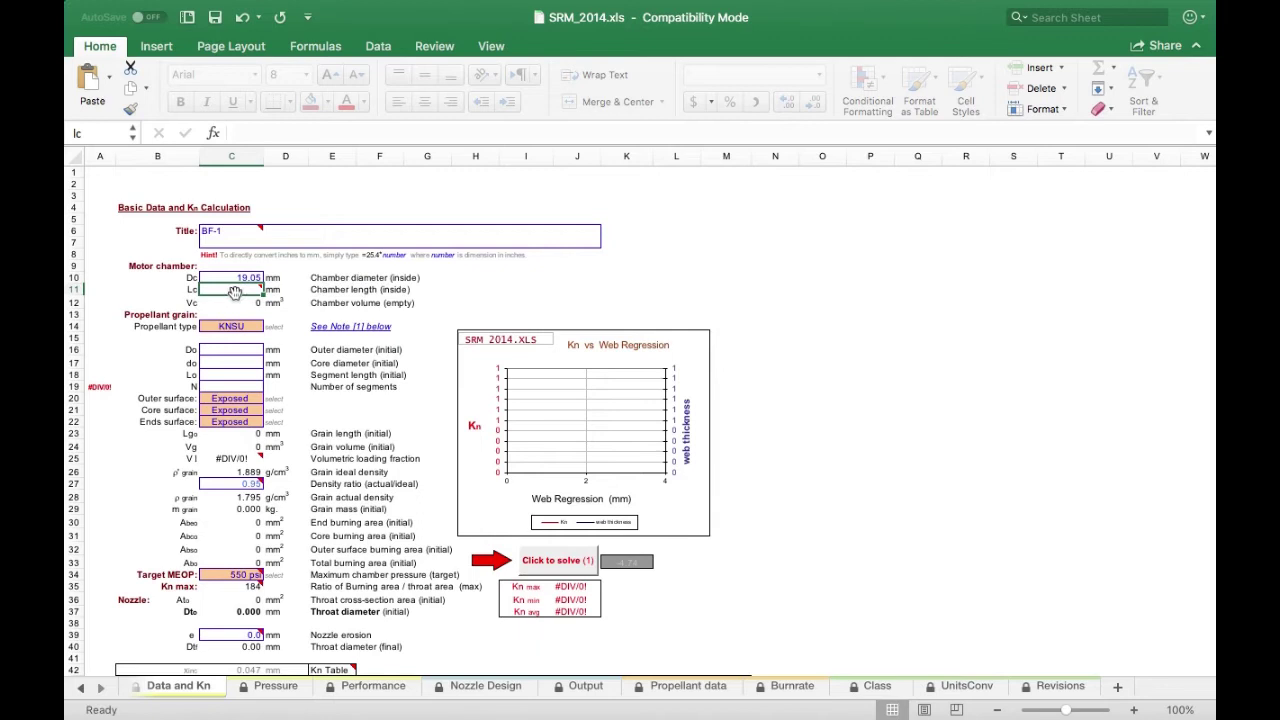
mouse_move(234, 291)
type("152.4")
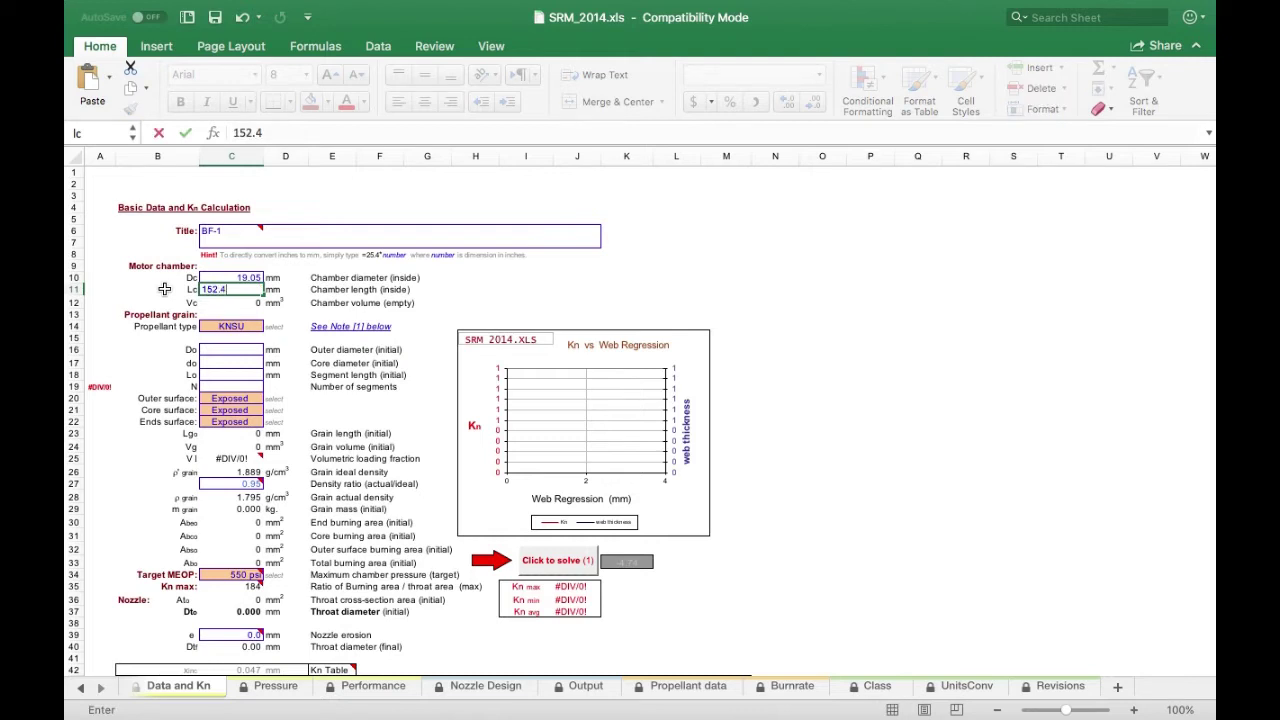
key("Return")
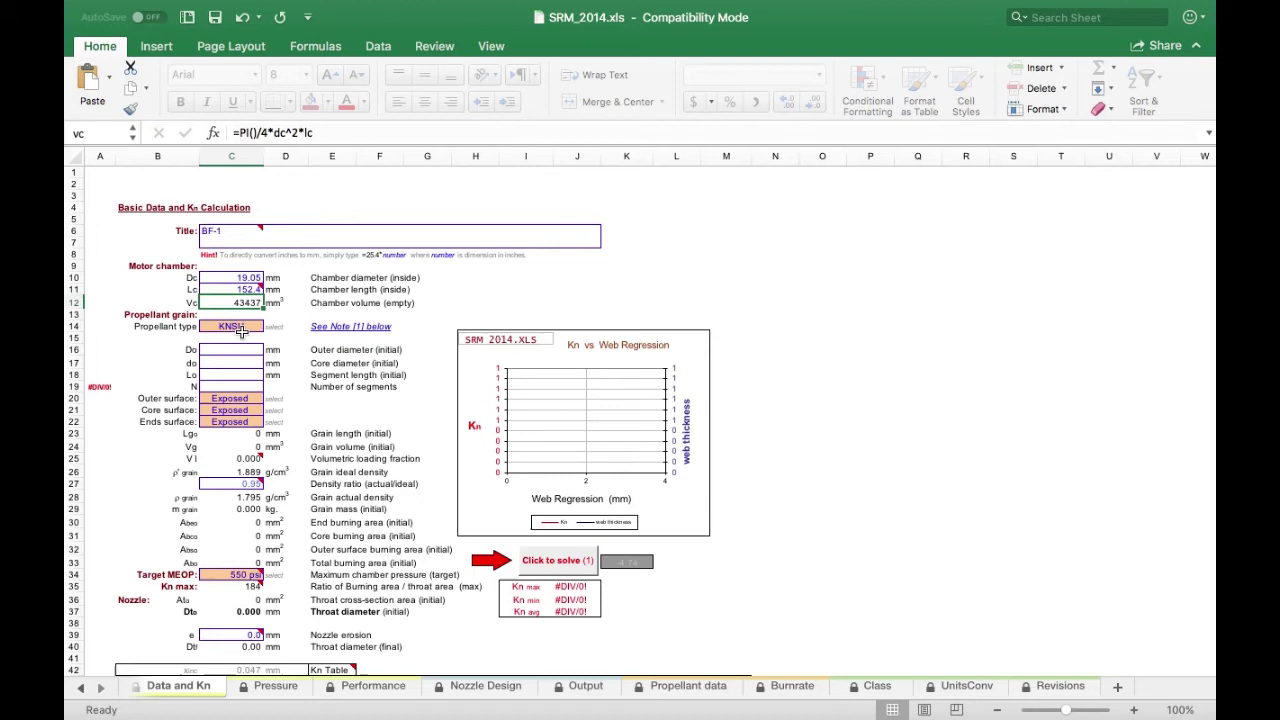
left_click(236, 327)
left_click(268, 328)
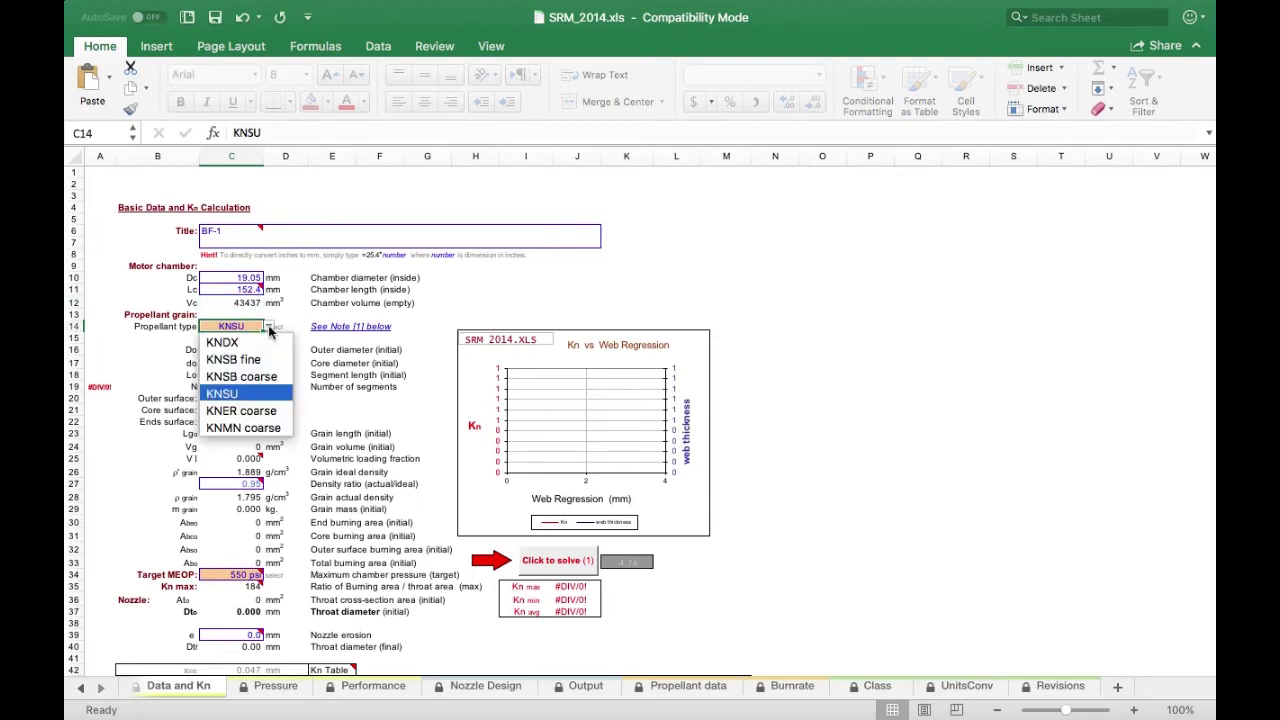
left_click(257, 396)
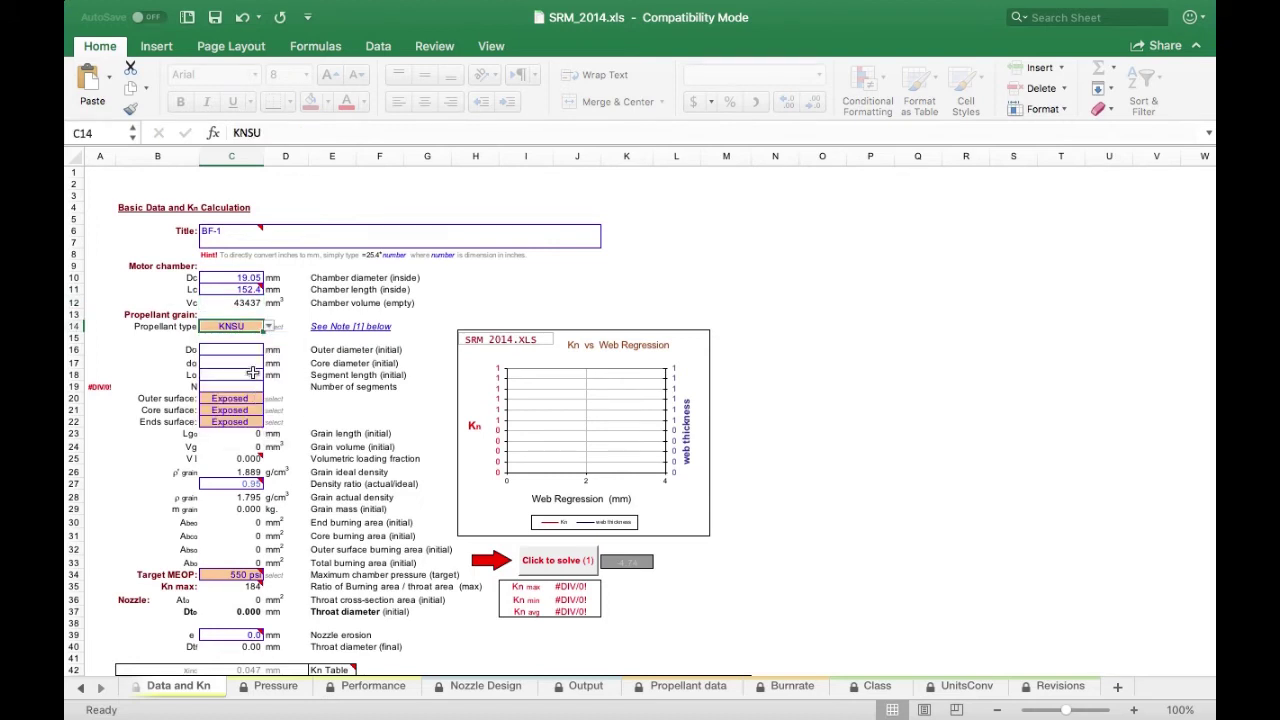
- Enter grain outer diameter 19, core 9.525, segment length 152 mm, and 1 segment
left_click(238, 350)
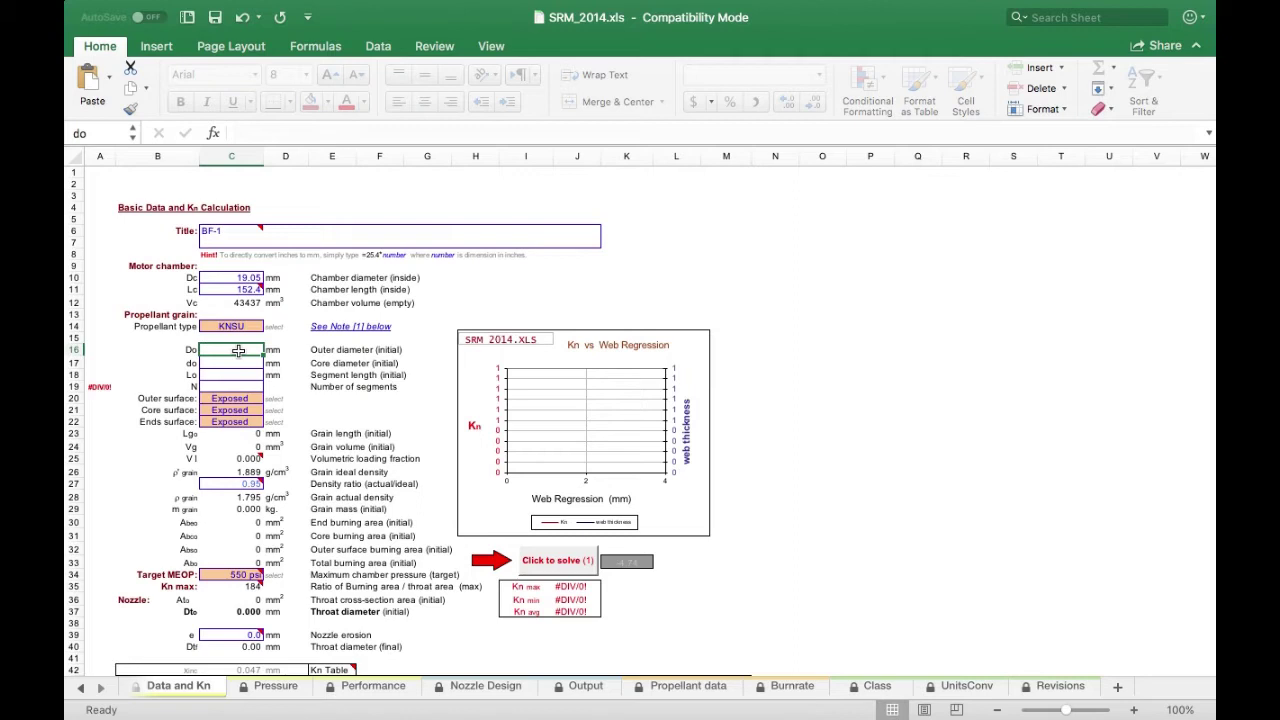
type("19")
key("Return")
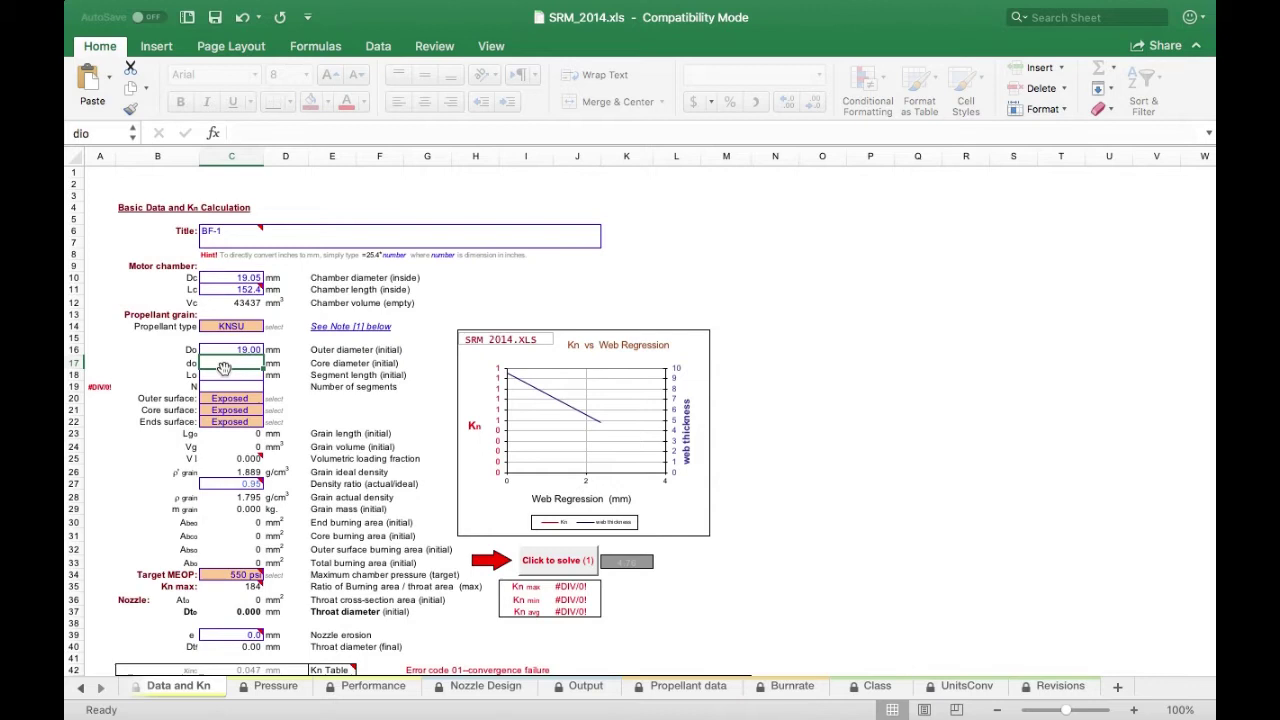
type("9.525")
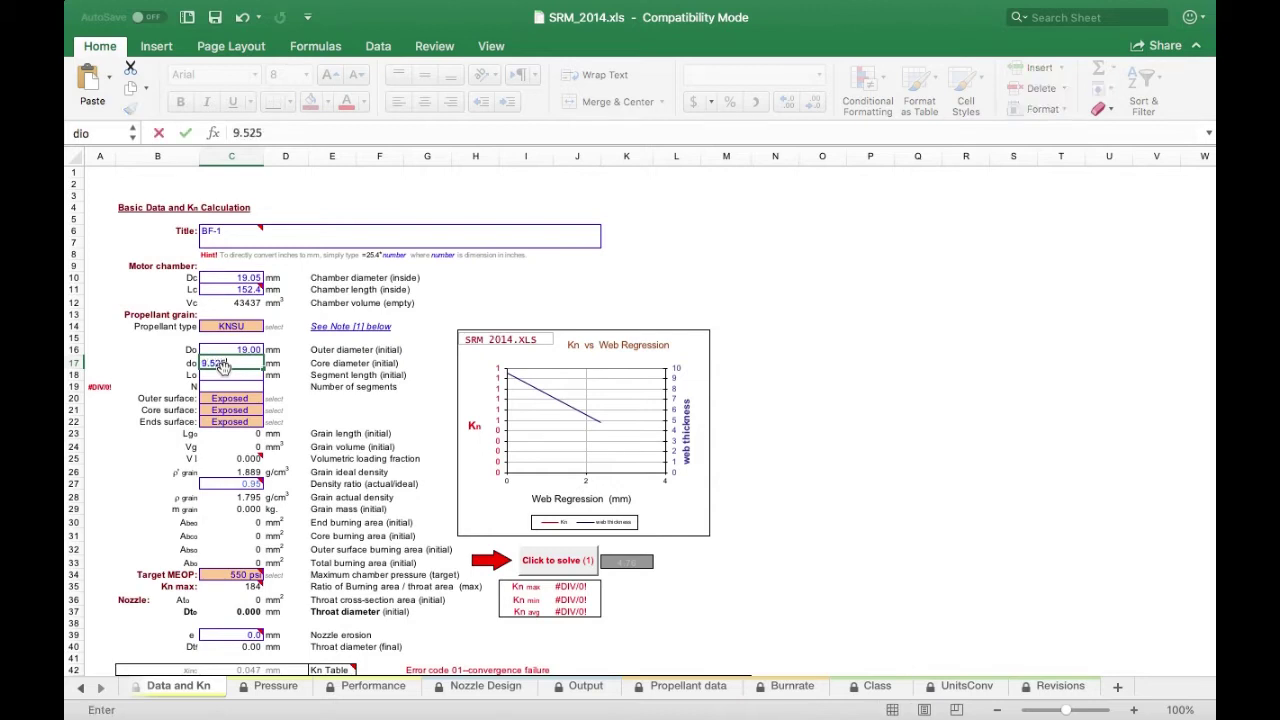
key("Return")
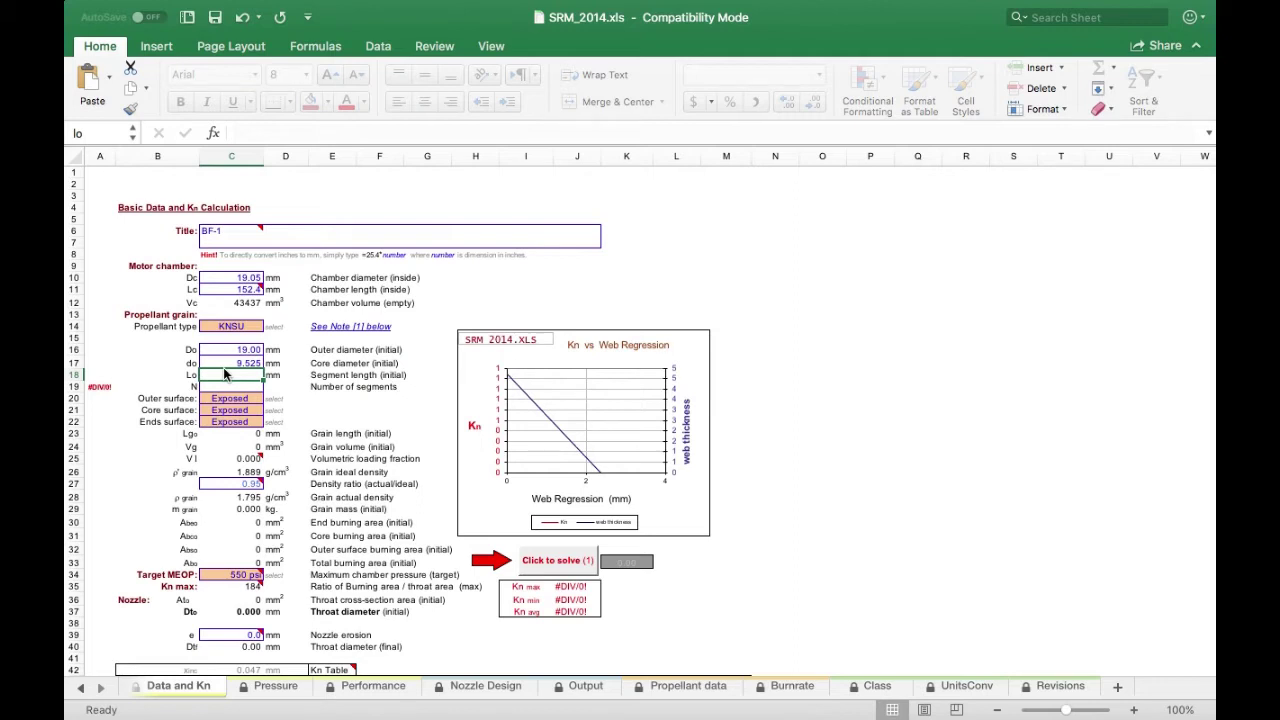
type("152")
key("Return")
type("1")
key("Return")
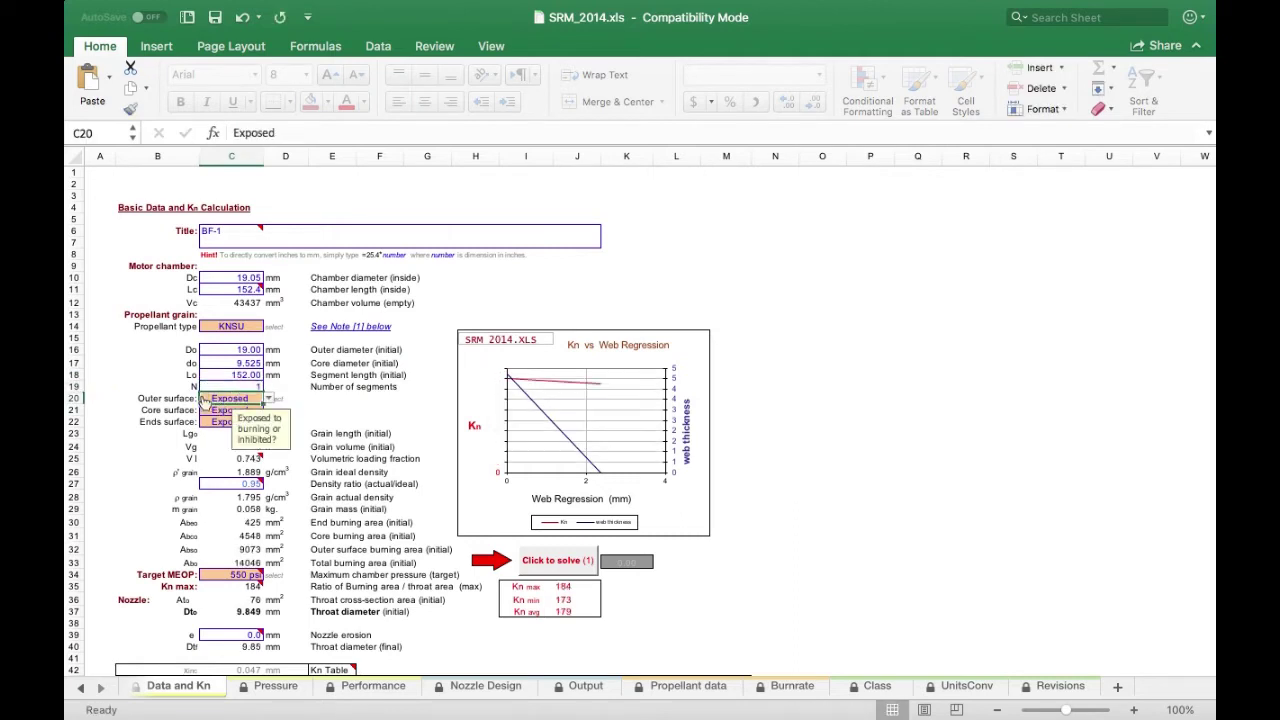
- Scroll through the Kn Table to review Kn max 184, min 173 and average 179
scroll(204, 399, "down", 3)
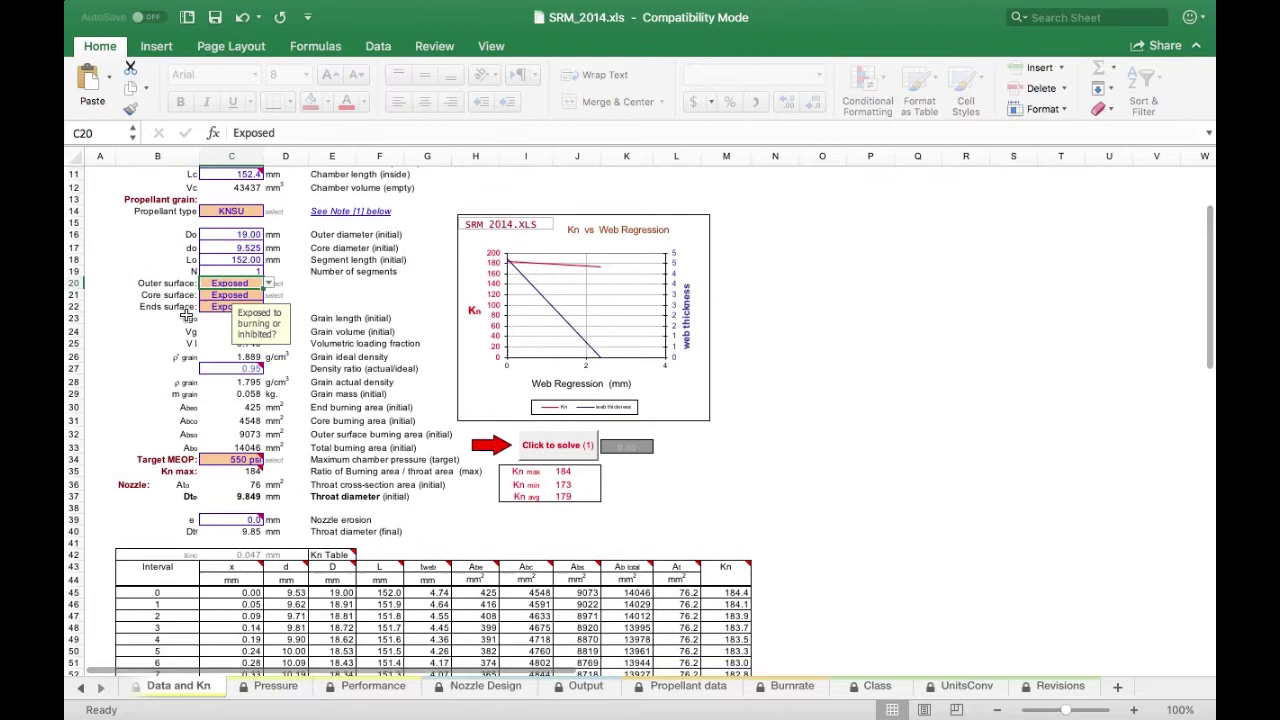
scroll(186, 316, "down", 2)
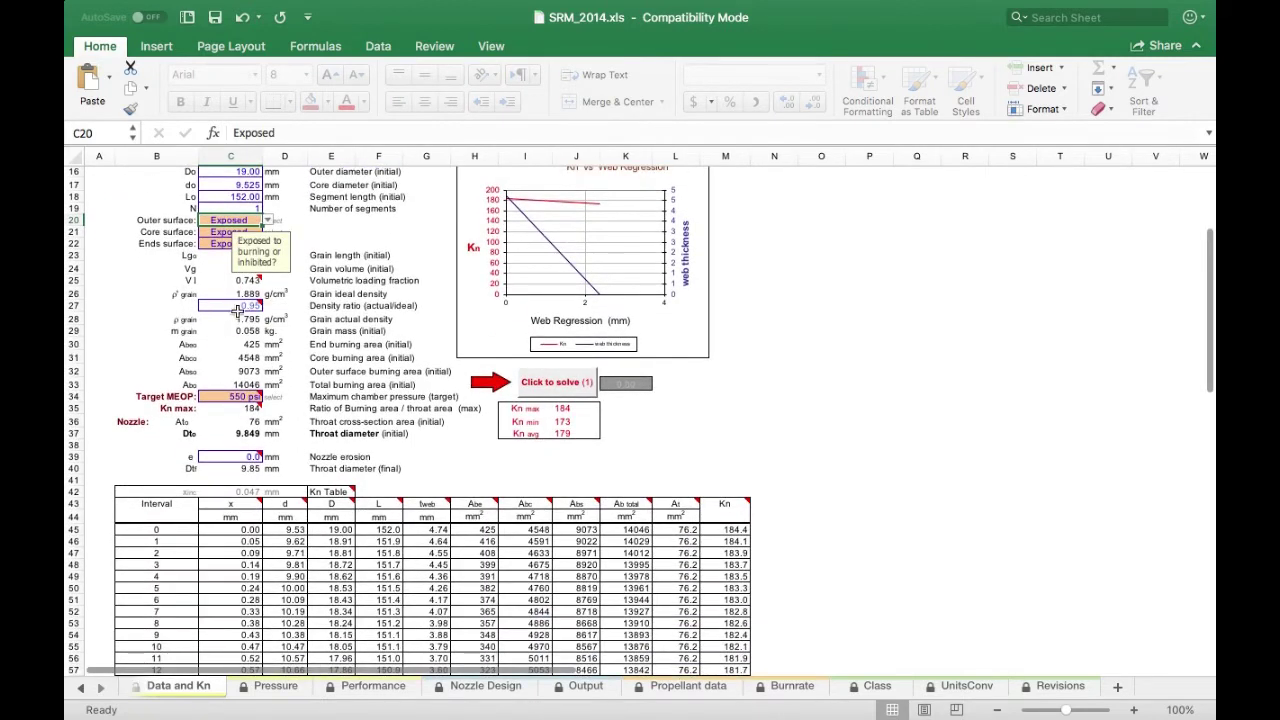
scroll(252, 320, "down", 2)
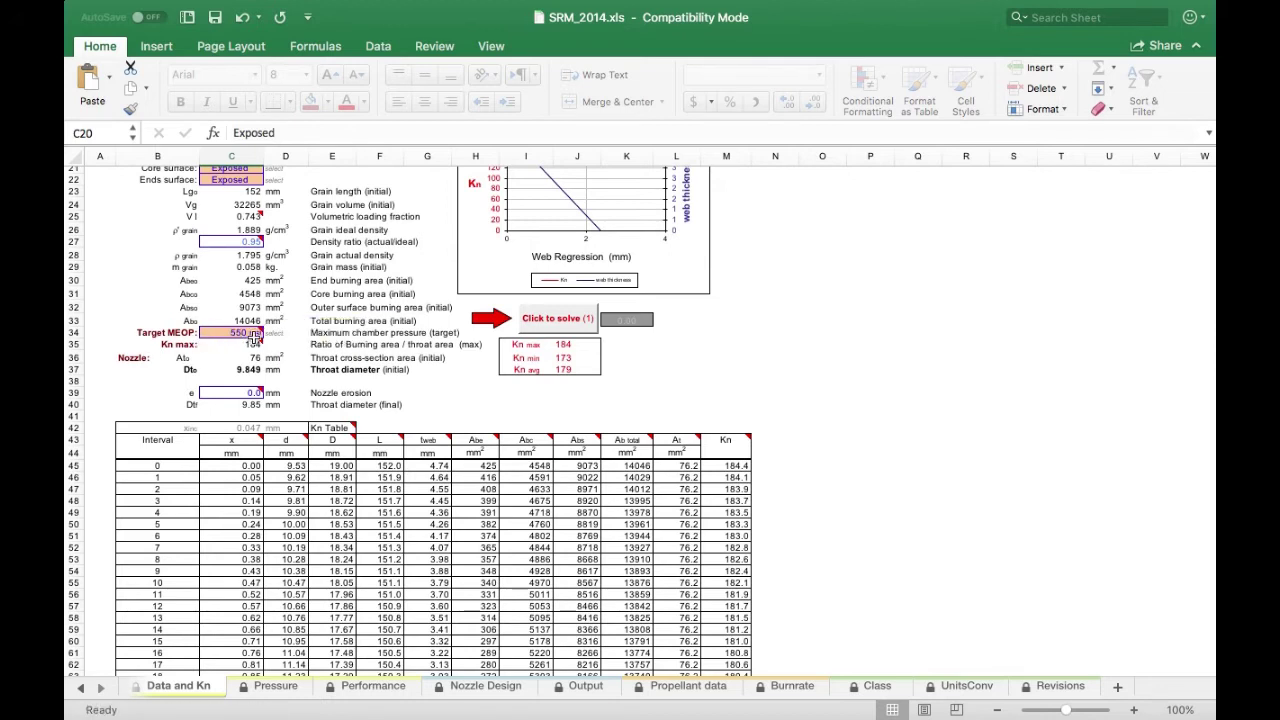
mouse_move(258, 332)
scroll(284, 356, "down", 3)
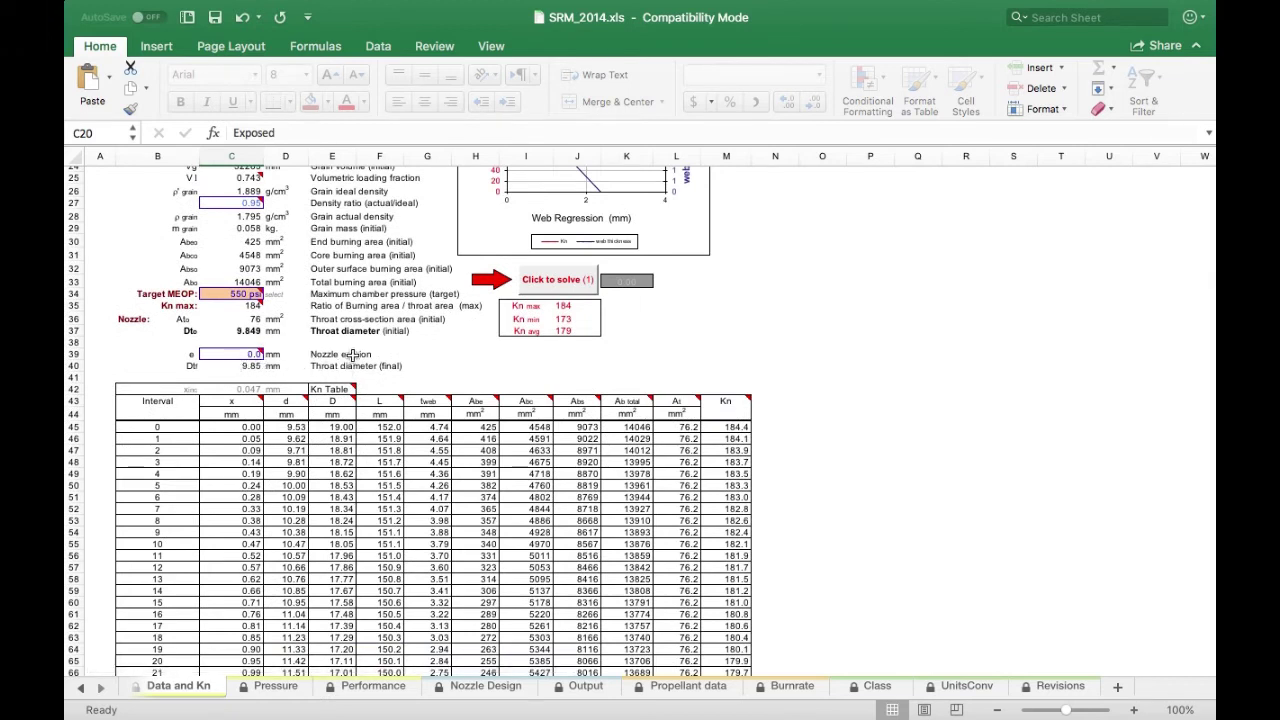
scroll(353, 356, "up", 2)
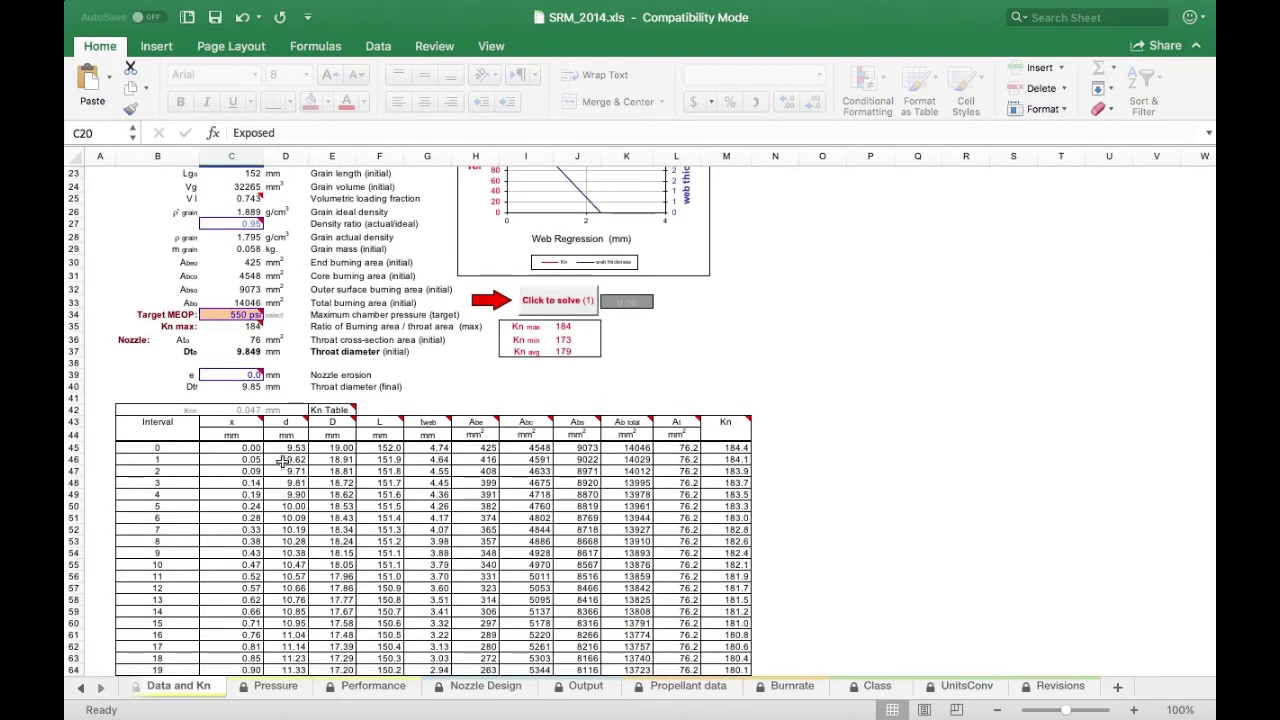
left_click(273, 687)
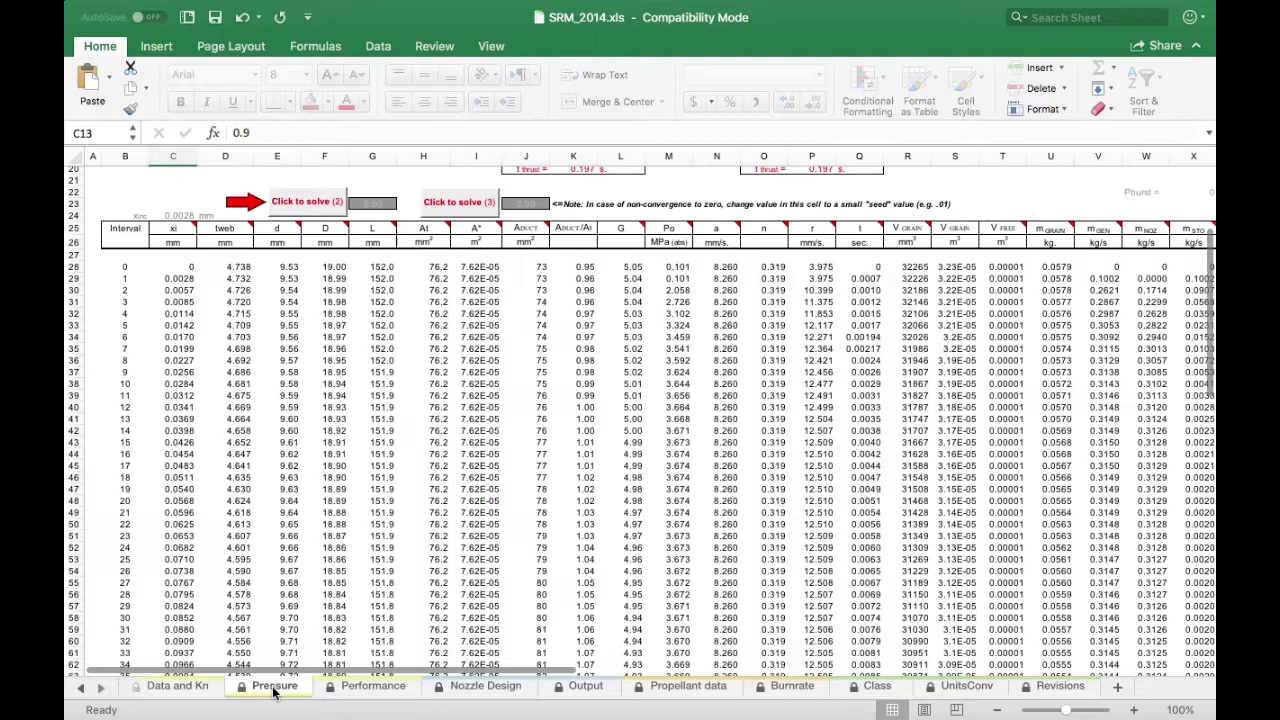
scroll(213, 402, "up", 6)
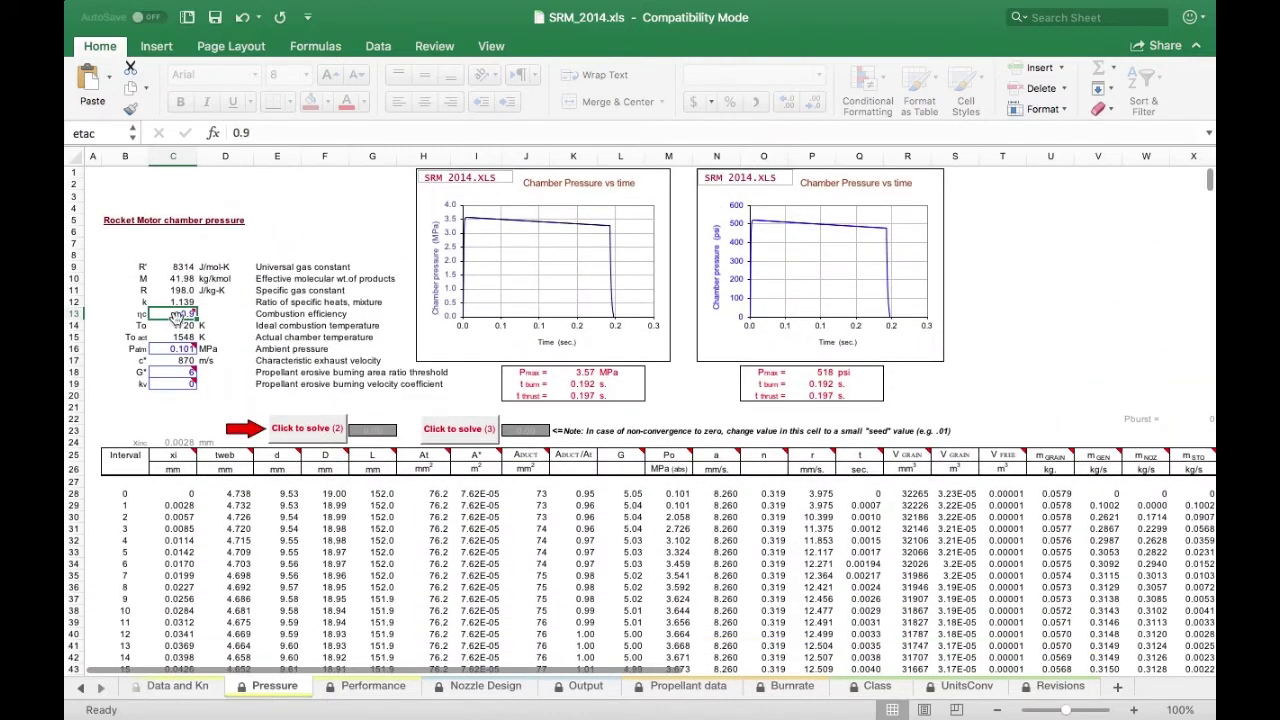
mouse_move(185, 314)
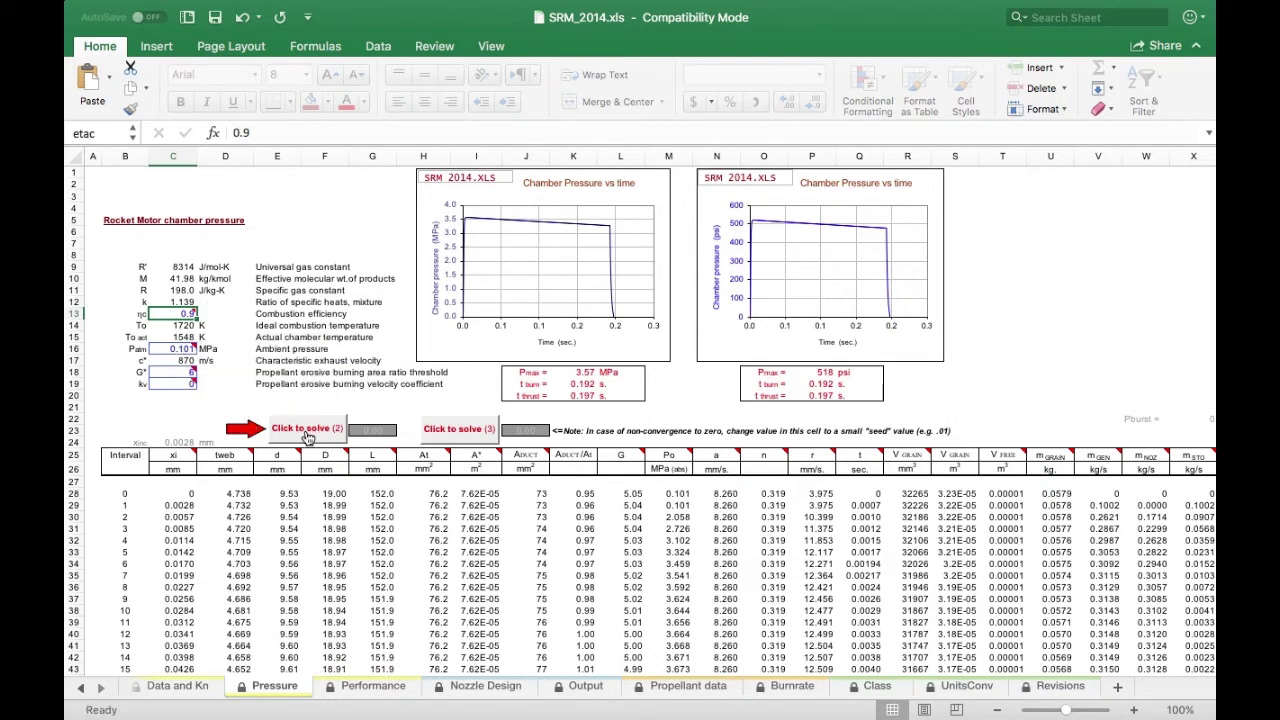
left_click(485, 430)
scroll(485, 430, "down", 3)
left_click(403, 688)
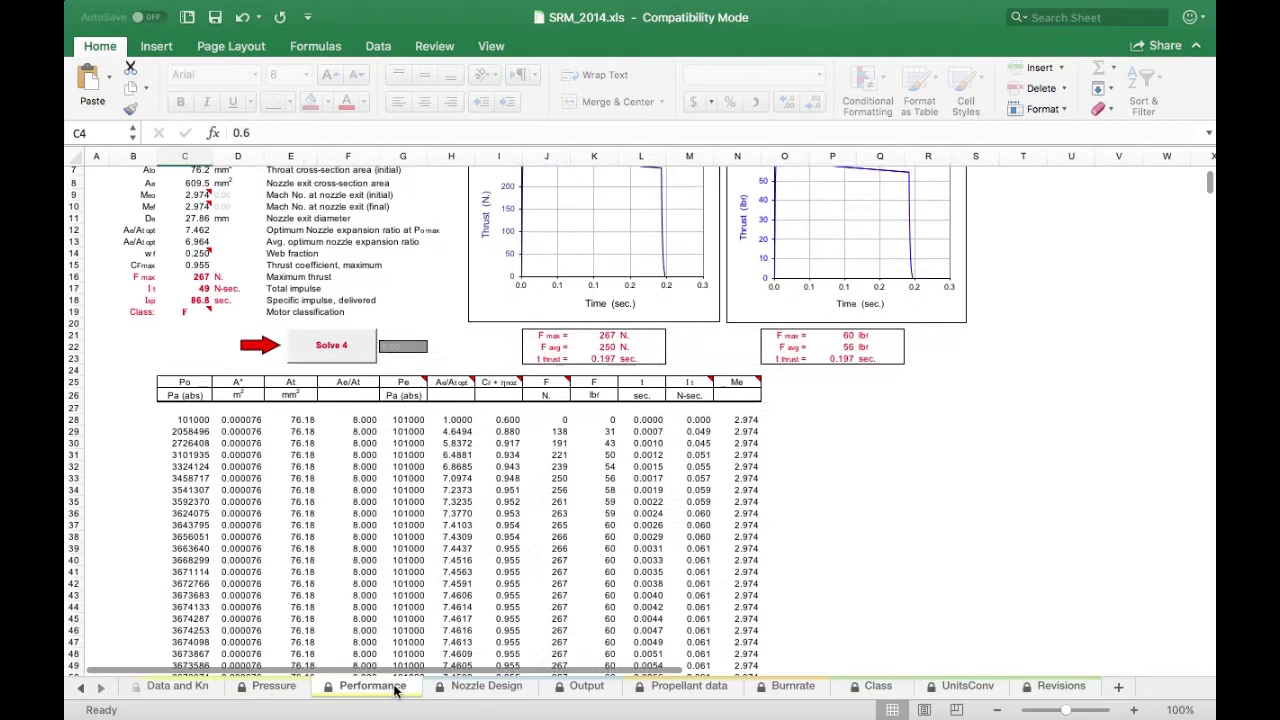
left_click(293, 689)
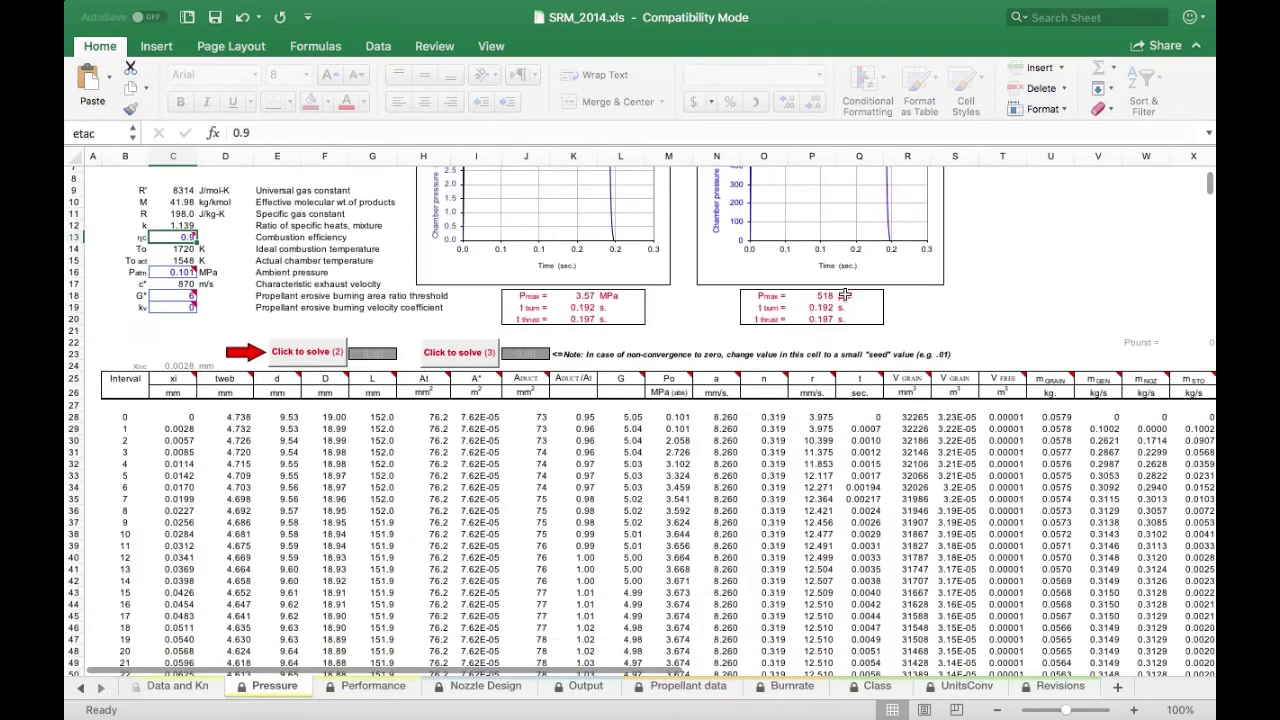
scroll(823, 298, "up", 1)
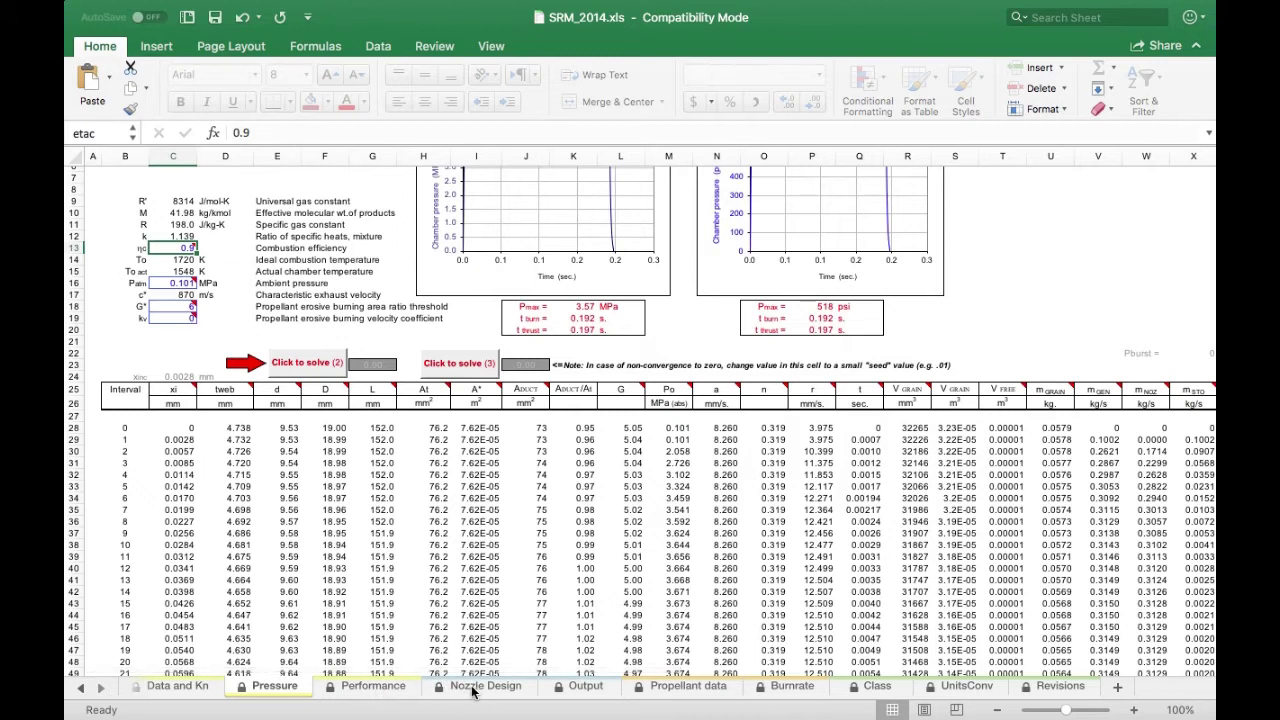
- Show the Performance sheet and recalculate the thrust performance
left_click(381, 690)
scroll(228, 267, "up", 6)
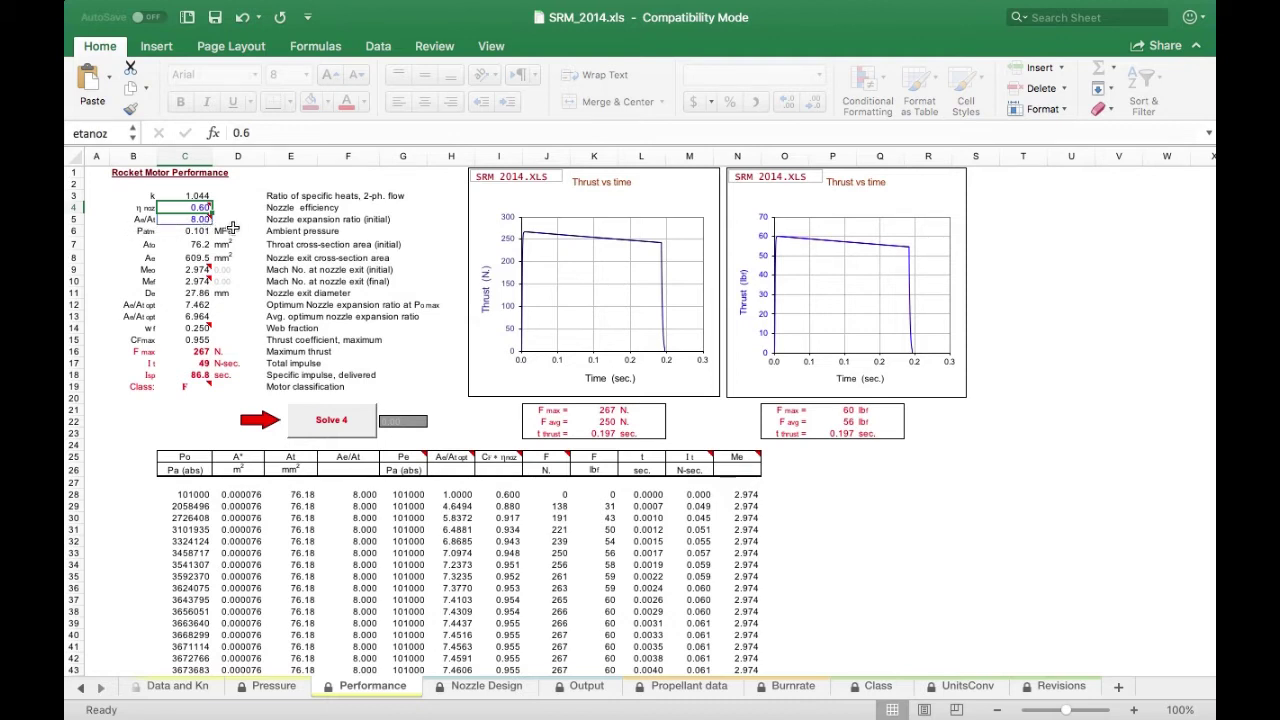
scroll(232, 228, "down", 2)
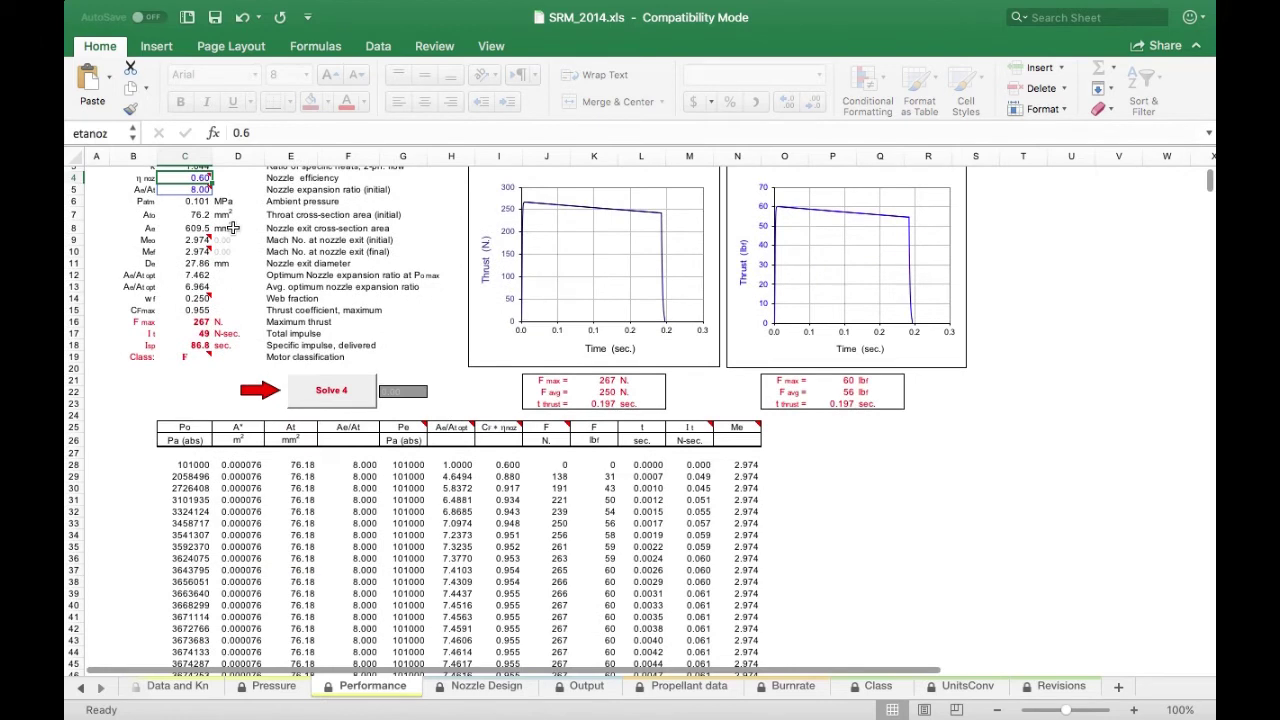
left_click(343, 388)
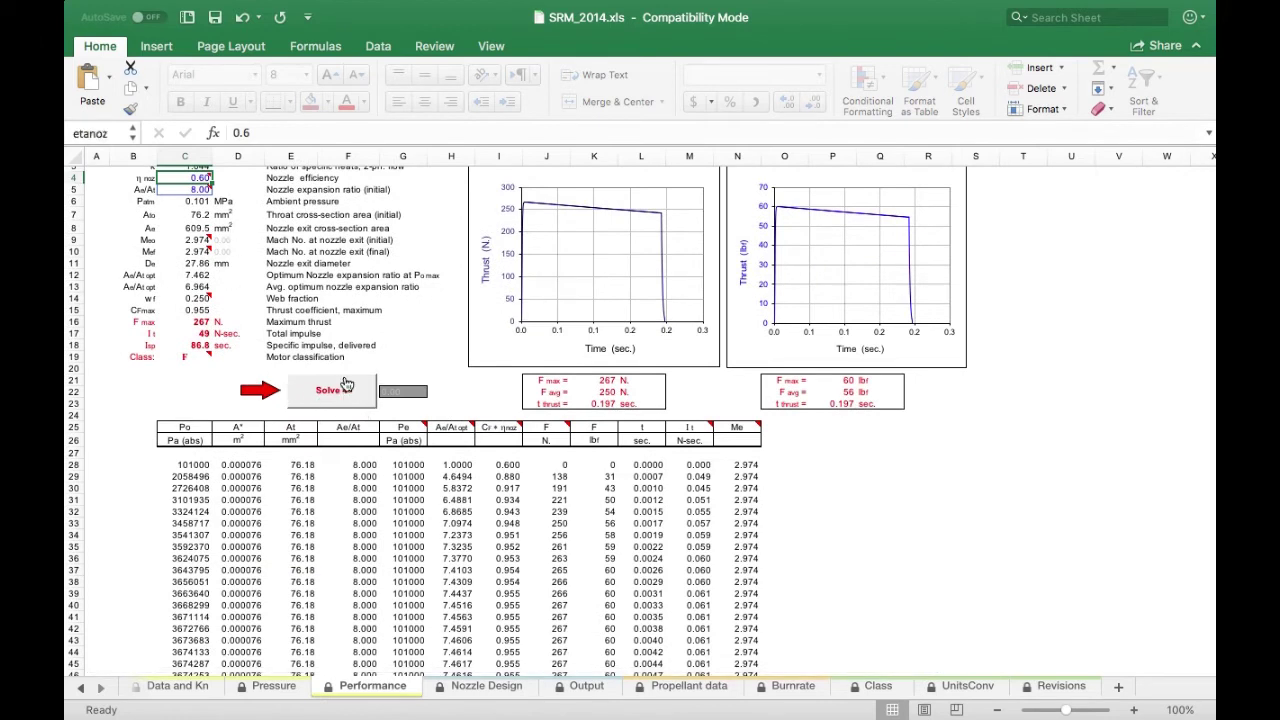
- Review the F-class performance results, then bring up the Nozzle Design sheet
scroll(376, 298, "up", 2)
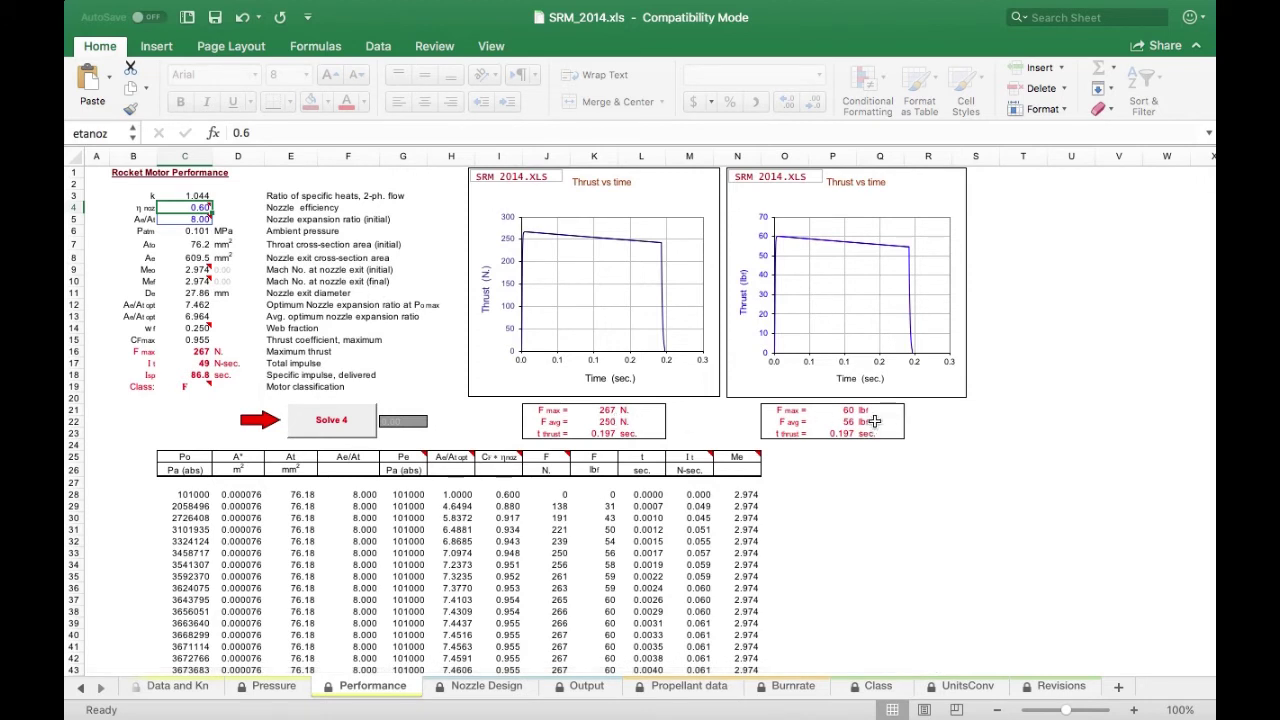
scroll(874, 421, "down", 2)
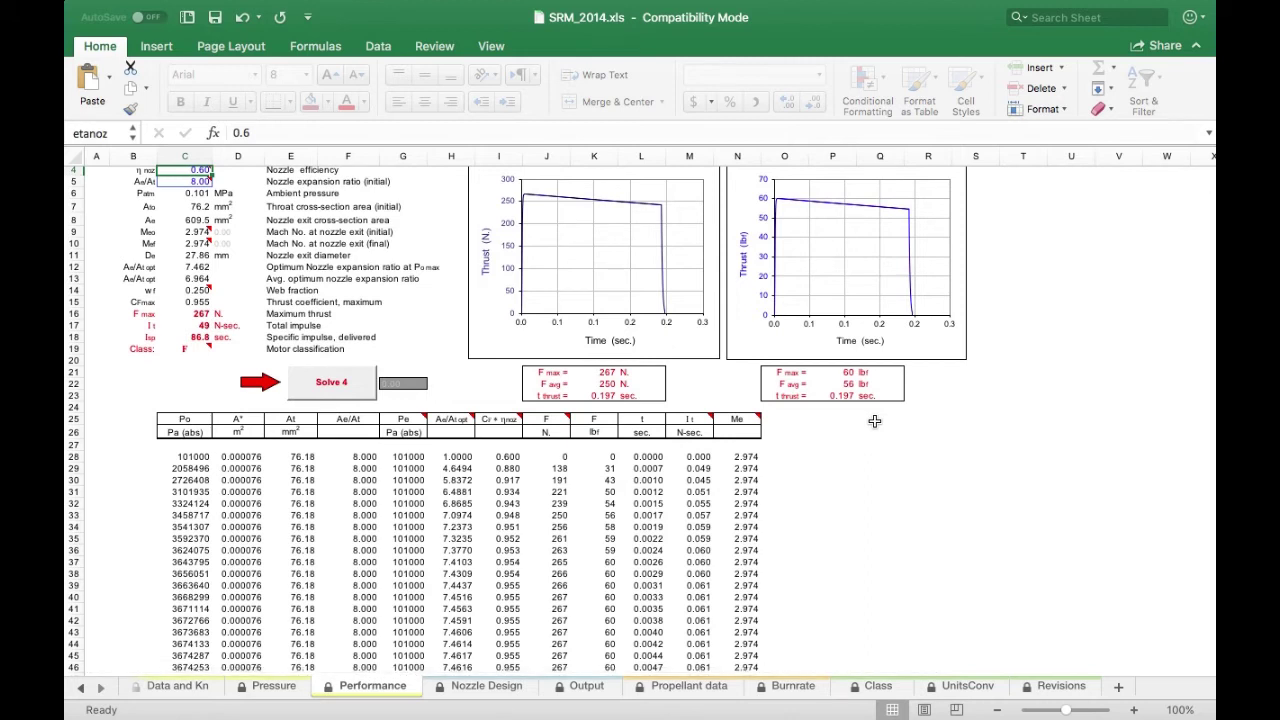
scroll(874, 421, "down", 1)
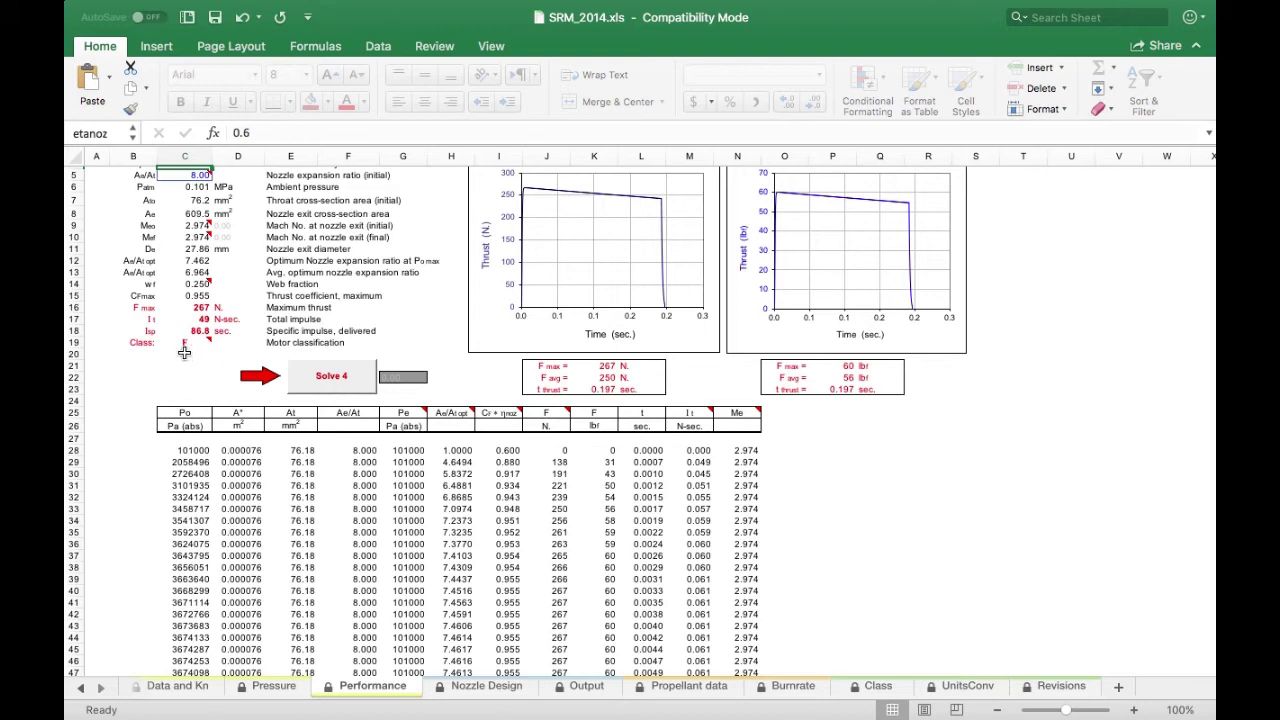
scroll(211, 358, "down", 1)
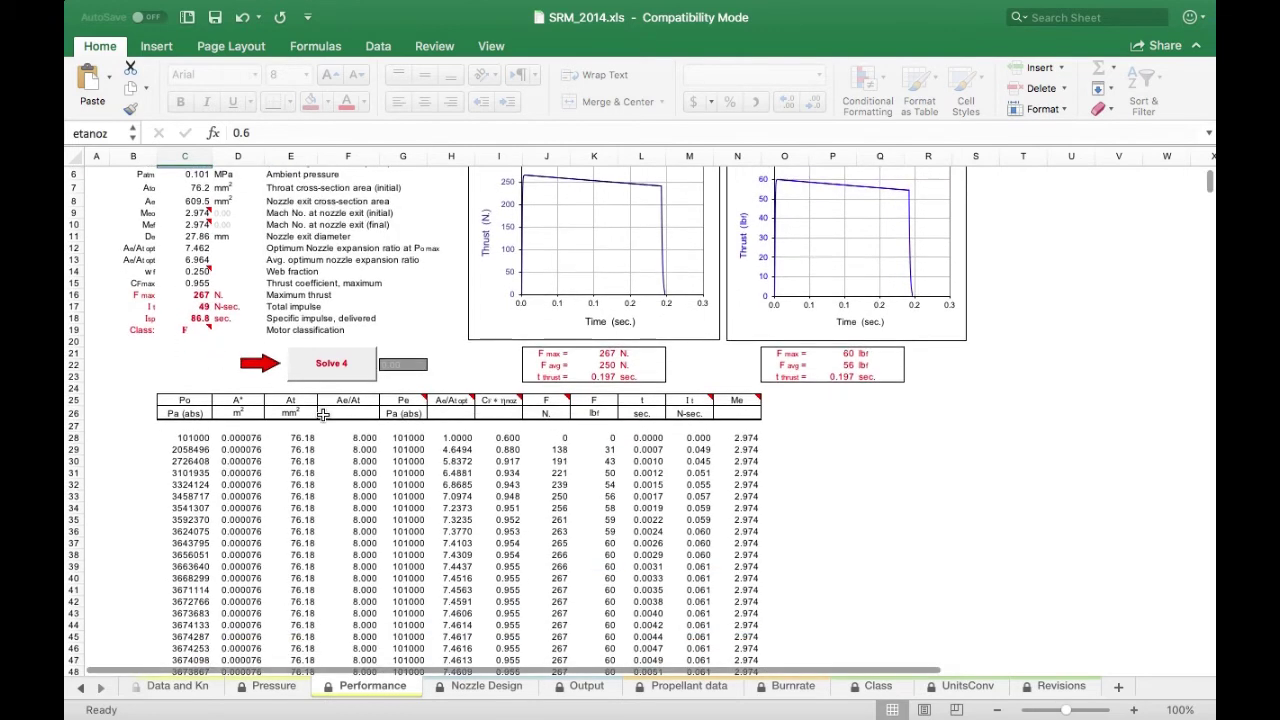
left_click(497, 686)
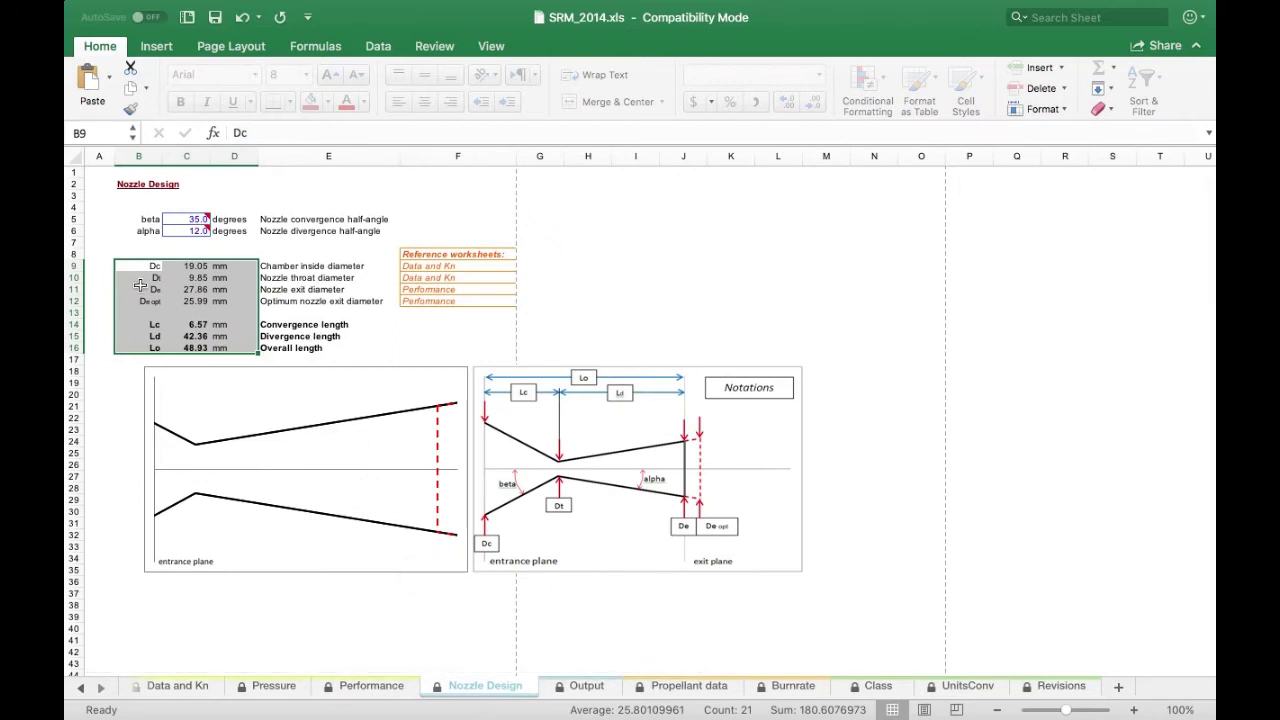
- Highlight the nozzle dimensions B9:D17, deselect them, and show the Output sheet
left_click_drag(125, 268, 220, 360)
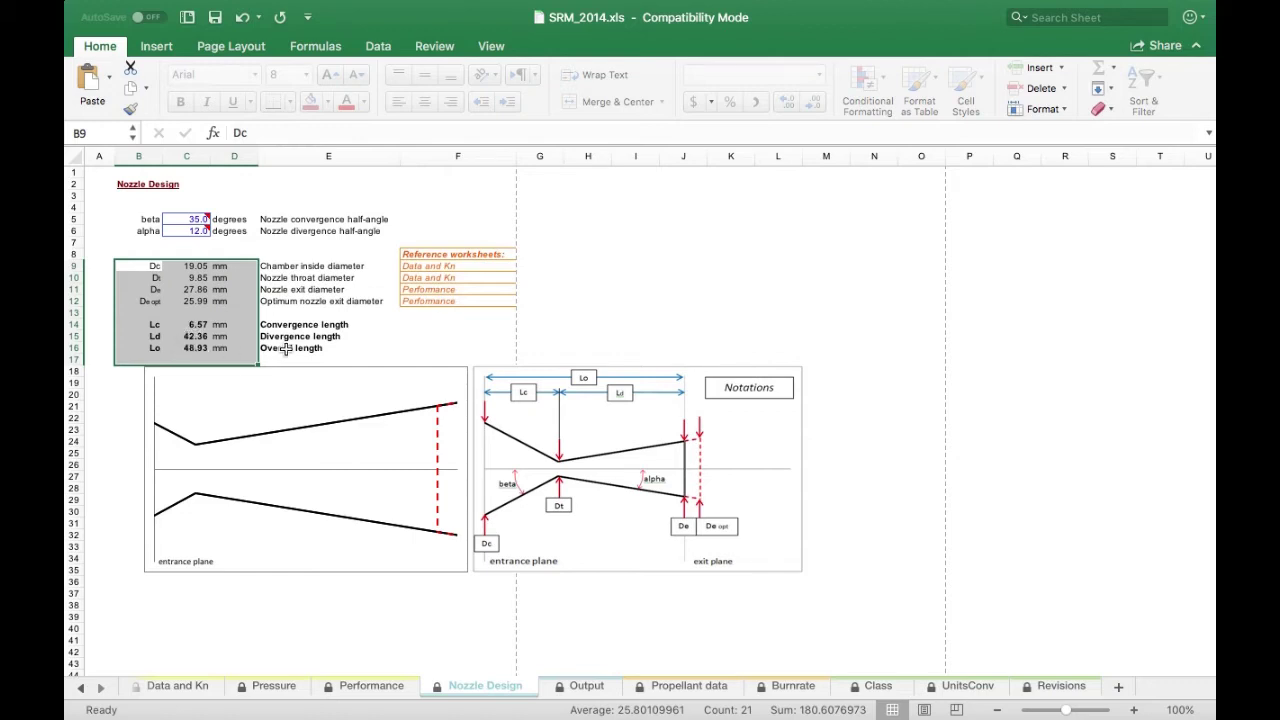
left_click(340, 356)
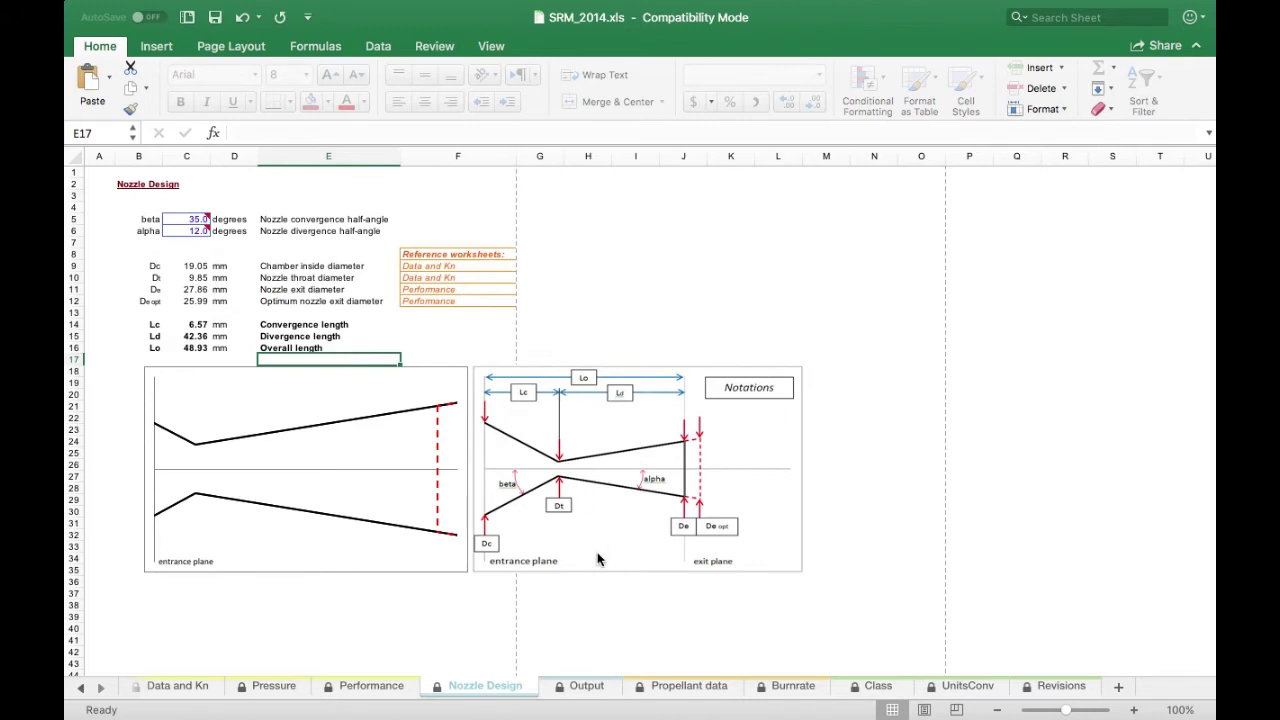
left_click(585, 686)
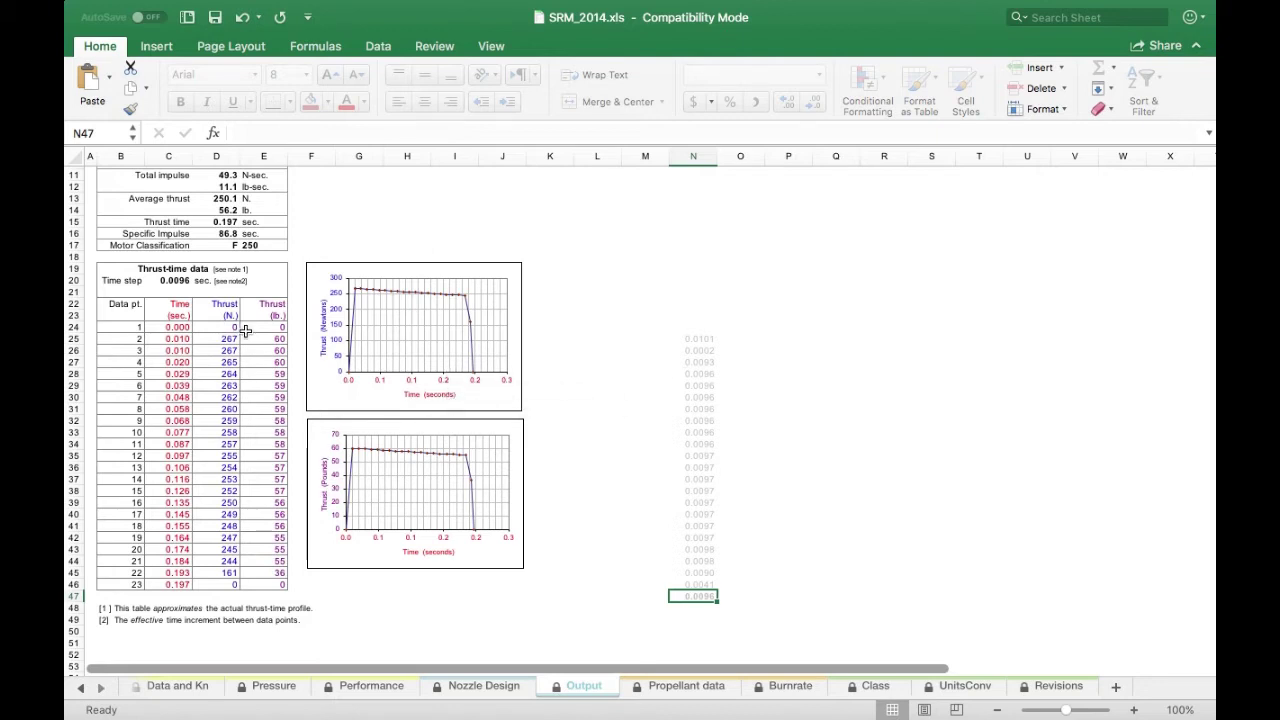
- Review the Propellant data, Burnrate and Class sheets, then return to Nozzle Design
scroll(262, 340, "down", 1)
scroll(262, 340, "down", 2)
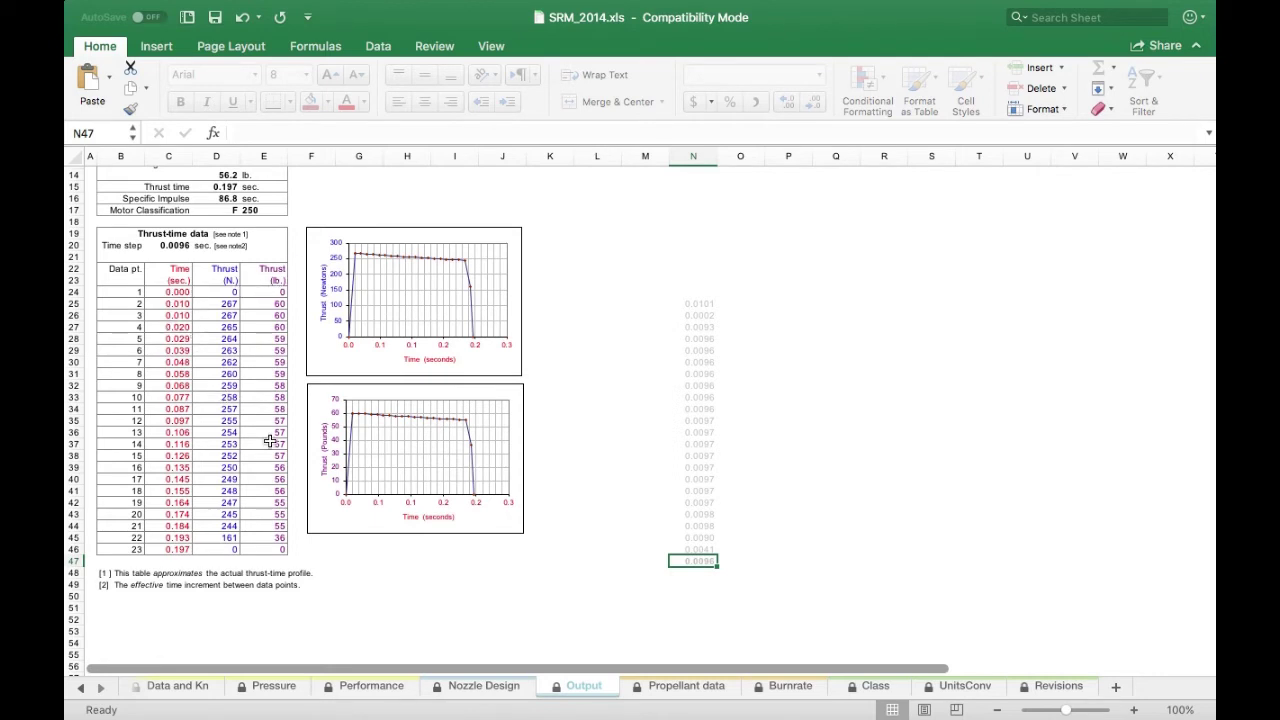
left_click(672, 688)
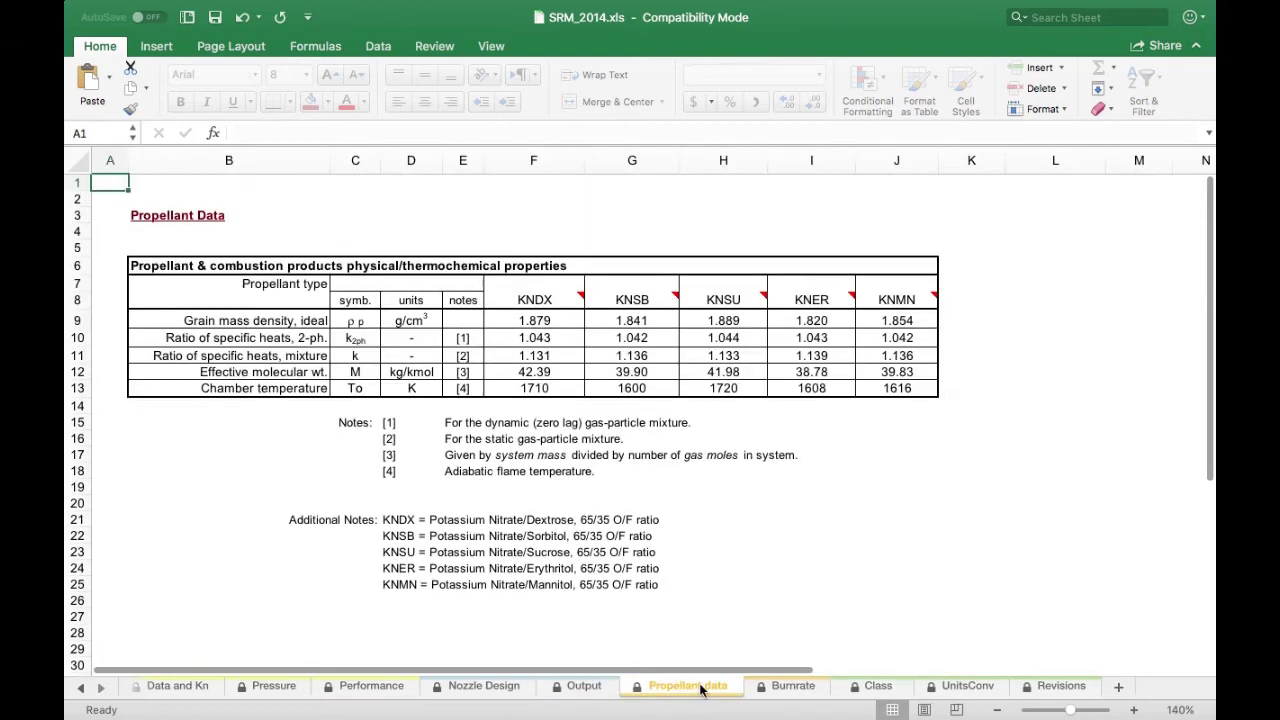
left_click(787, 688)
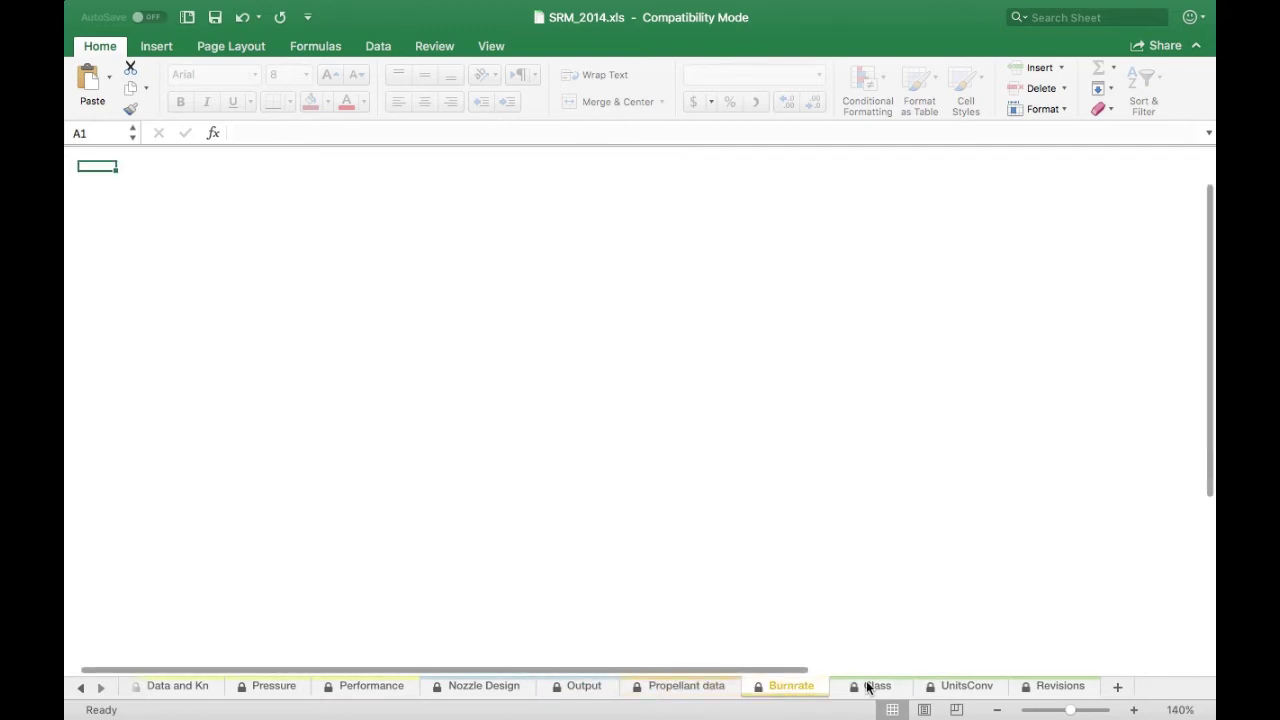
left_click(875, 686)
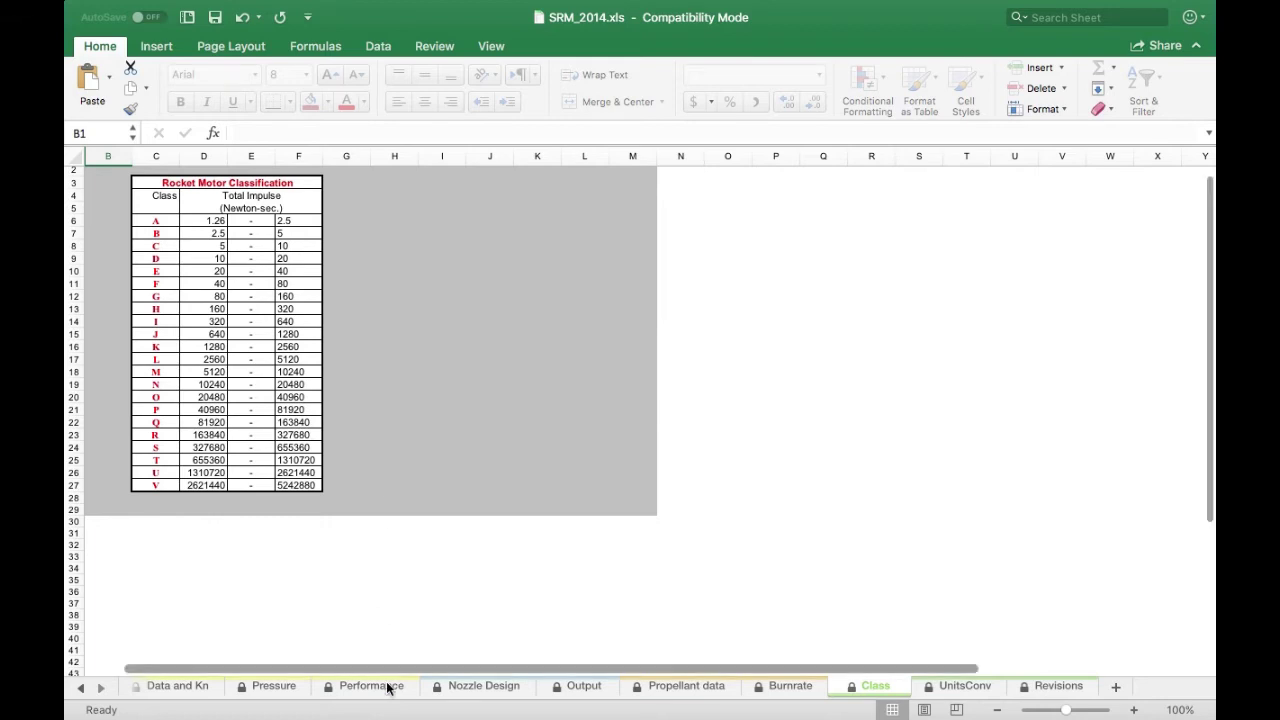
left_click(462, 688)
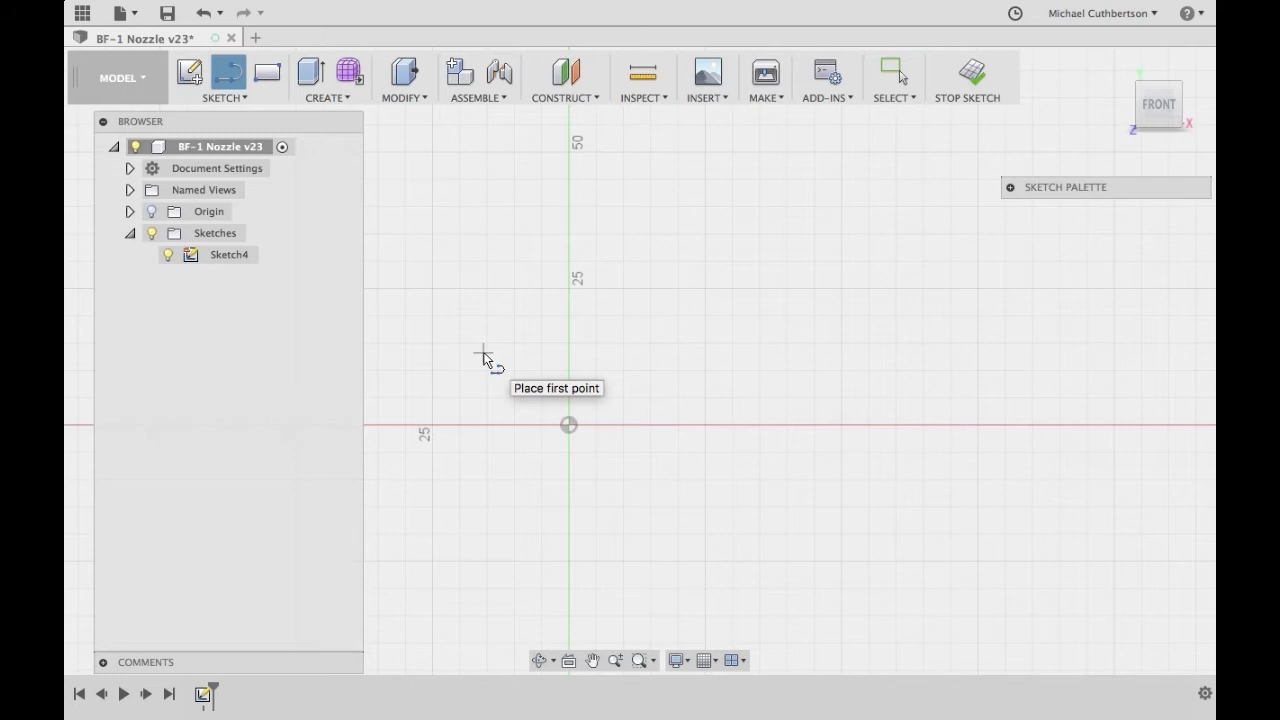
- Draw a 42.36 mm vertical line up from the sketch origin
left_click(569, 426)
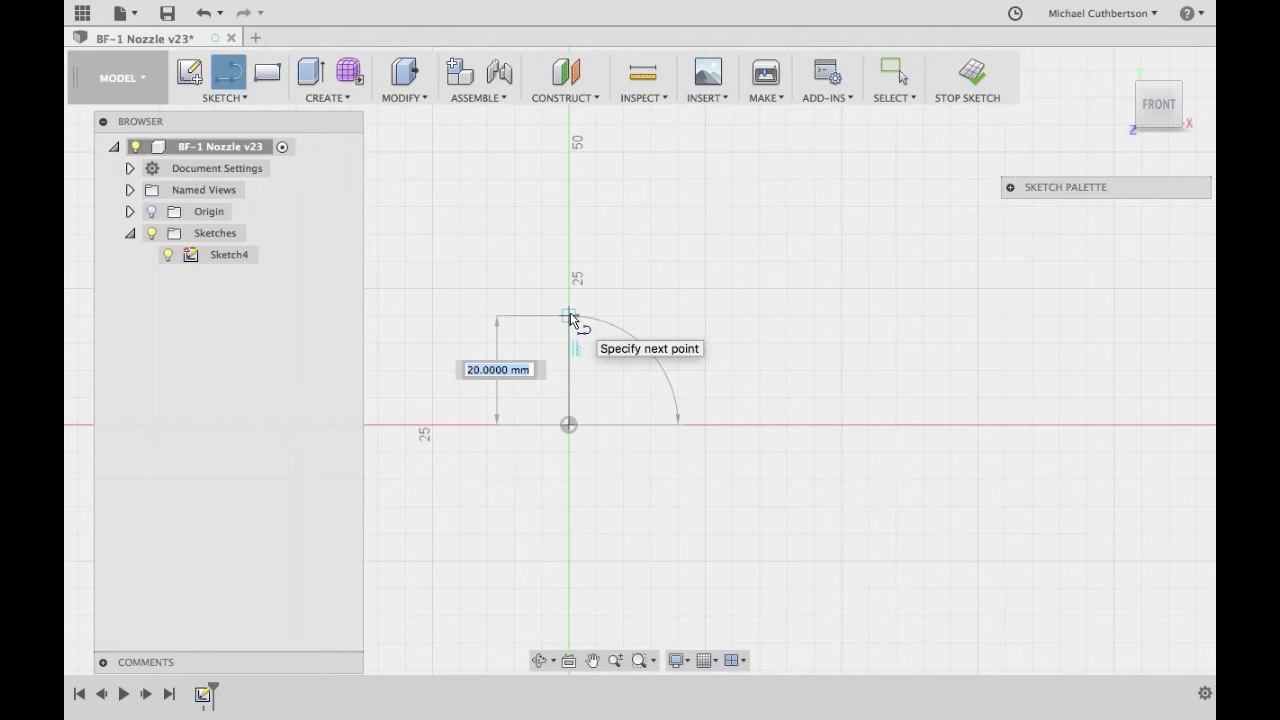
type("42.3")
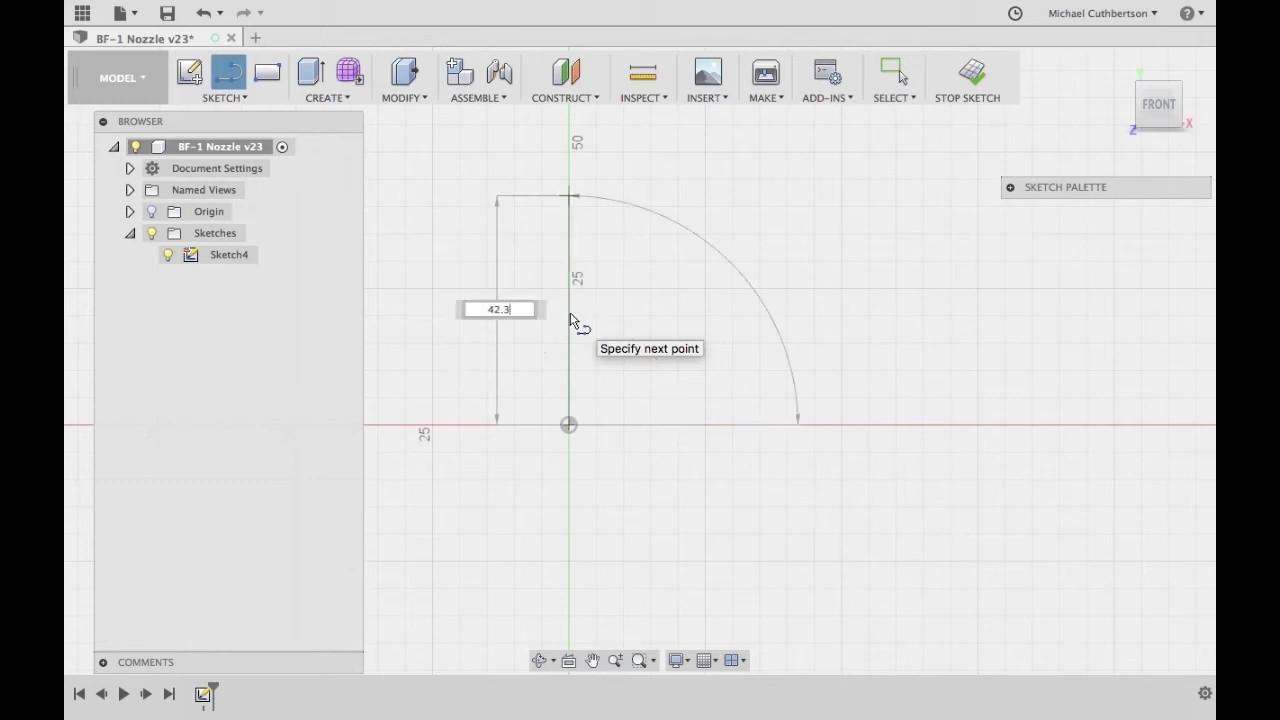
type("6")
key("Return")
key("Escape")
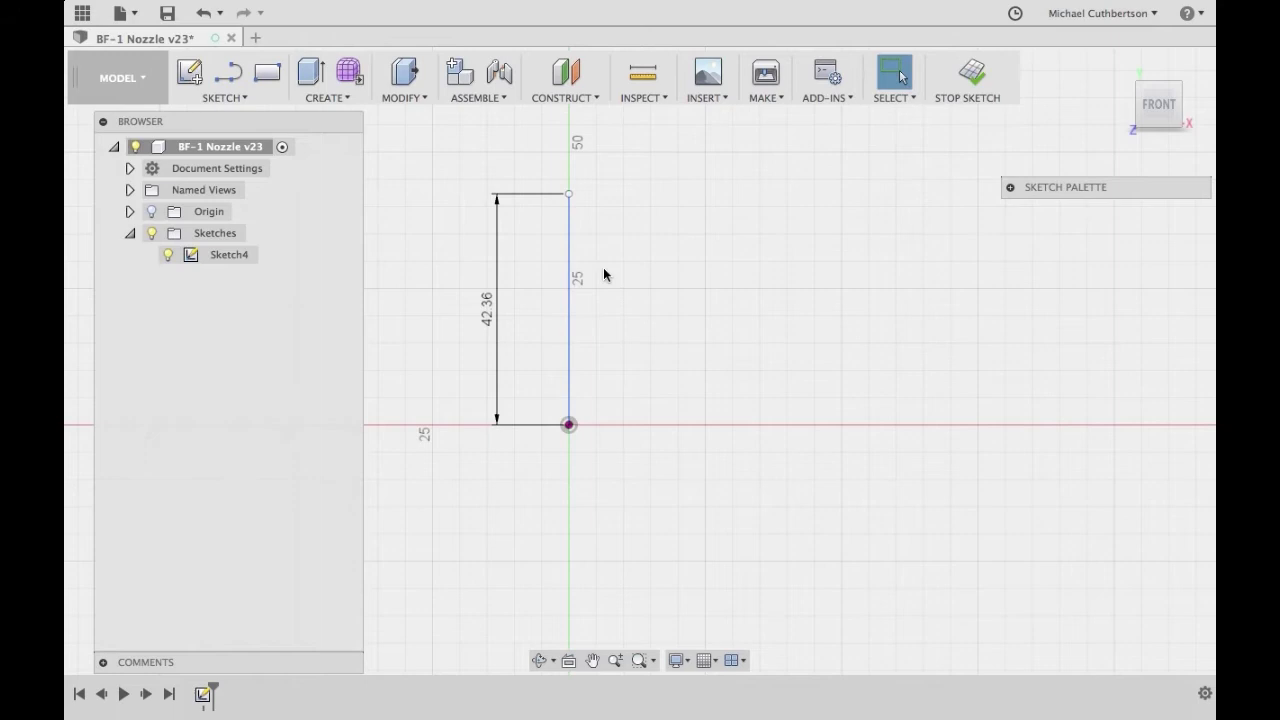
middle_click_drag(603, 267, 594, 305)
- Draw a 6.57 mm line from the top endpoint
left_click(229, 71)
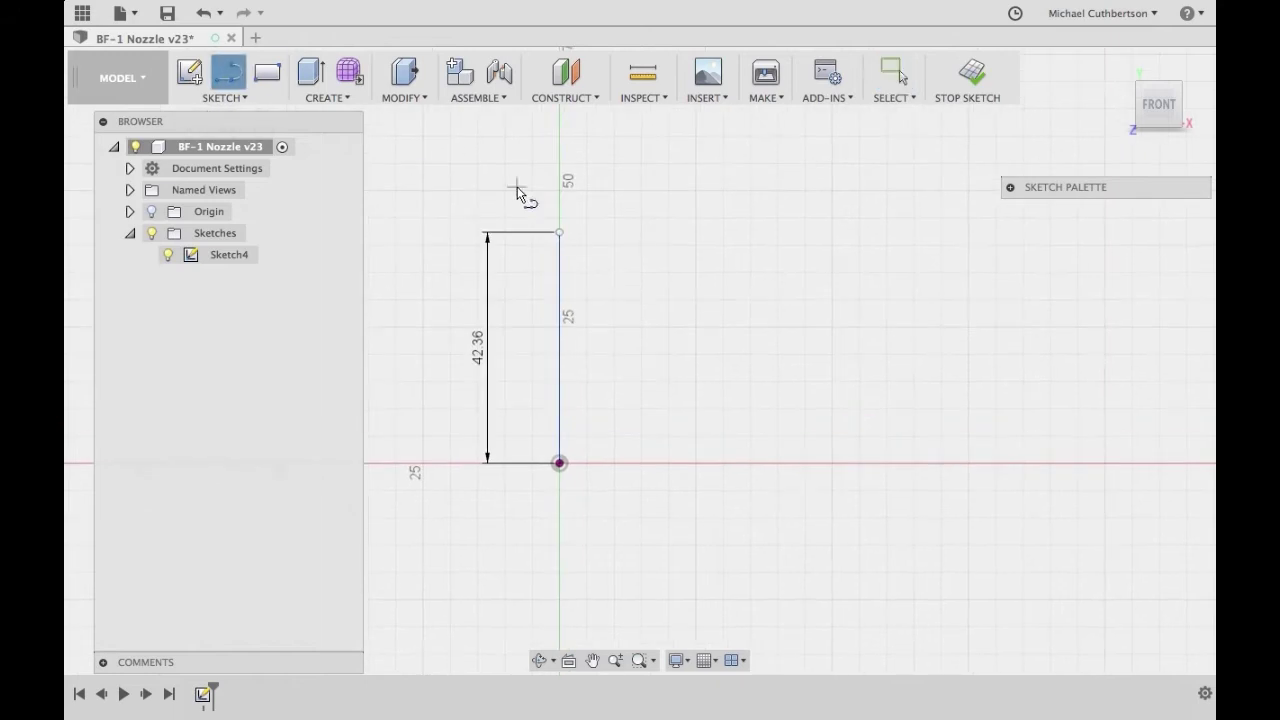
left_click(557, 234)
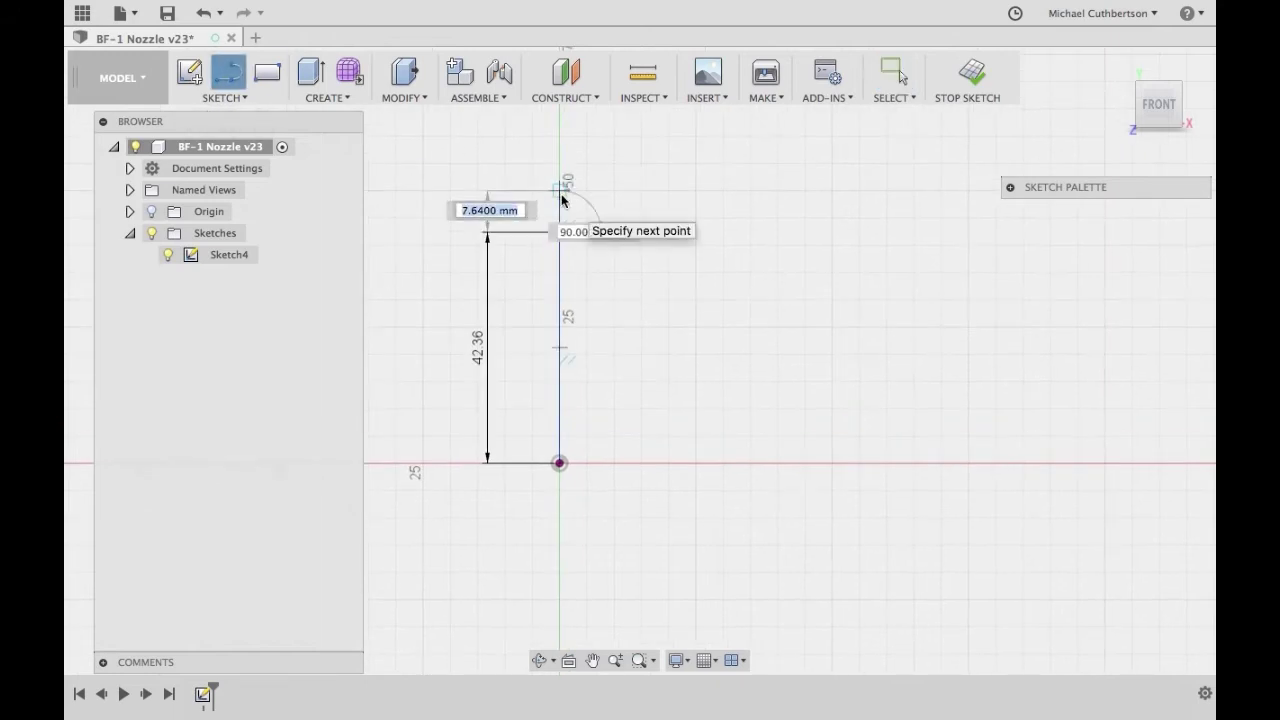
type("6.57")
key("Return")
key("Escape")
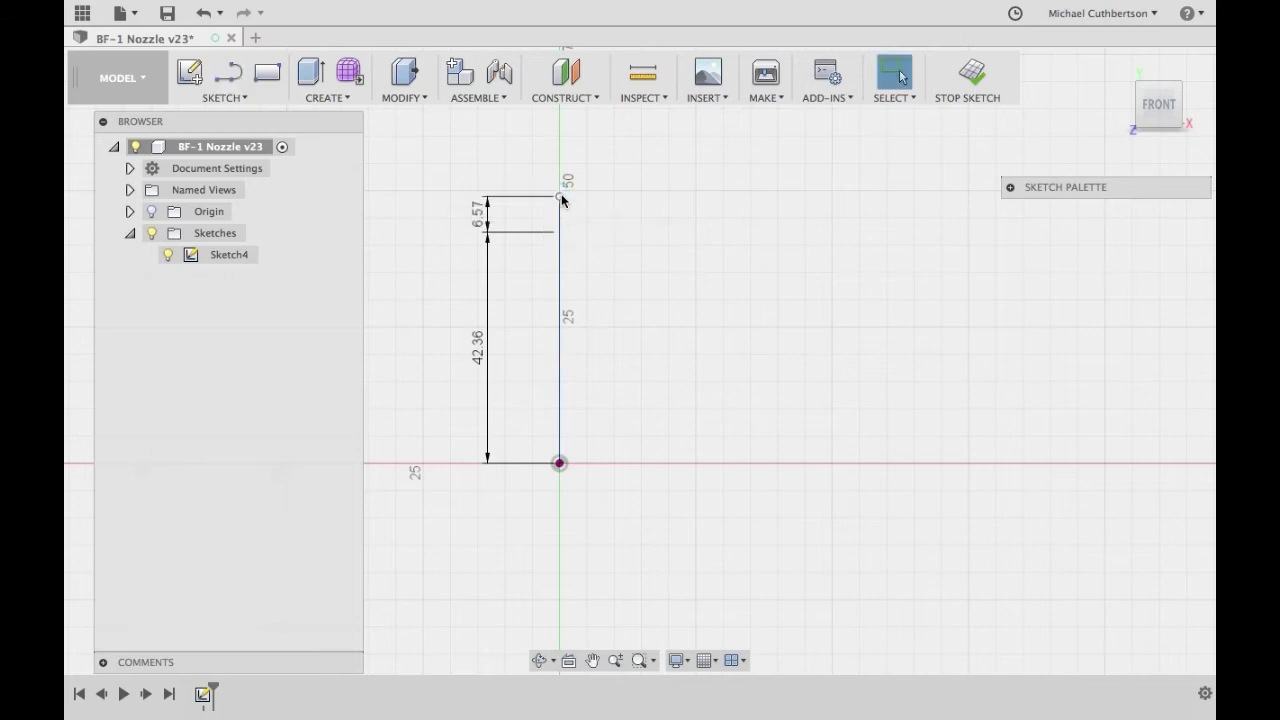
- Draw a 4.9 mm horizontal line at the segment's end and delete its dimension
left_click(228, 71)
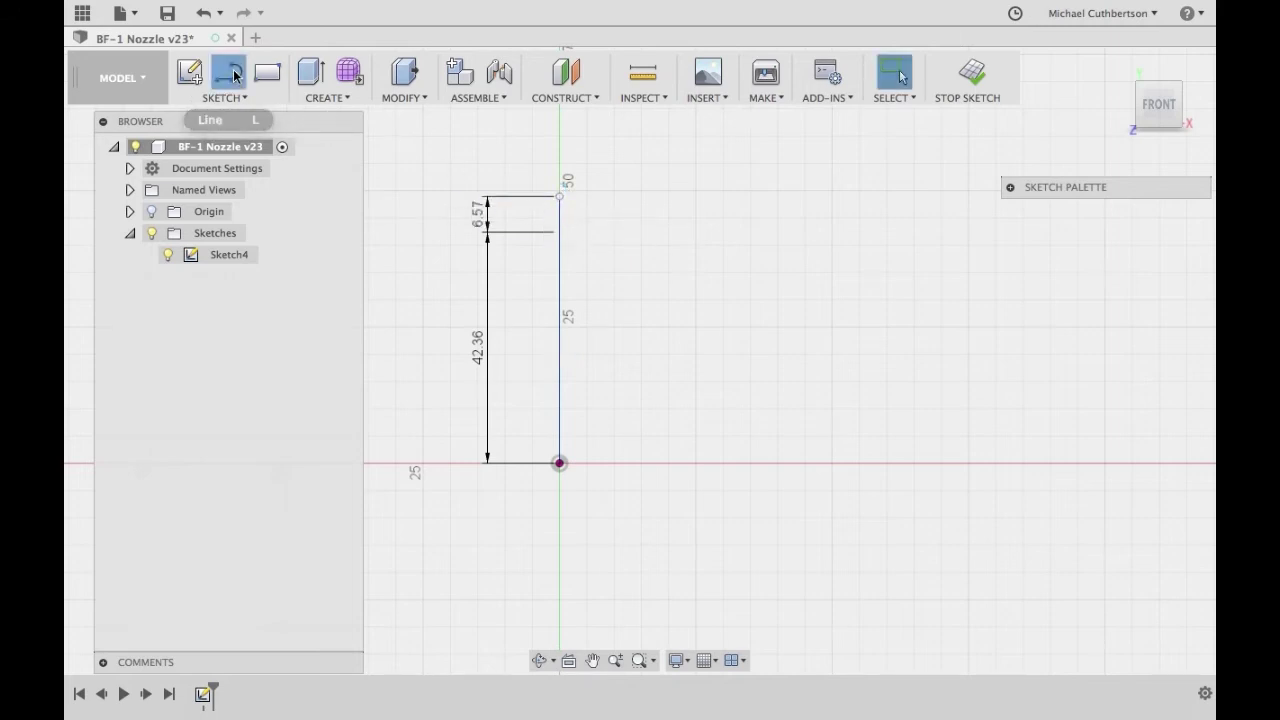
left_click(562, 234)
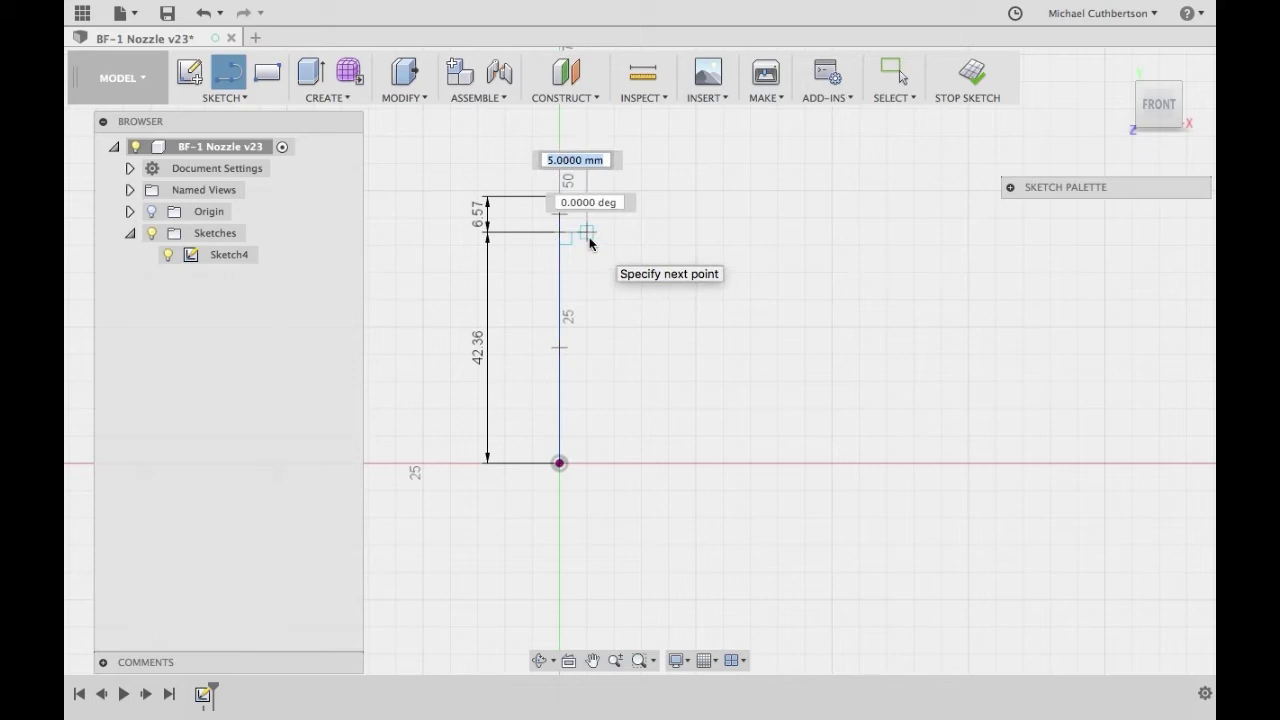
type("4.9")
key("Return")
key("Escape")
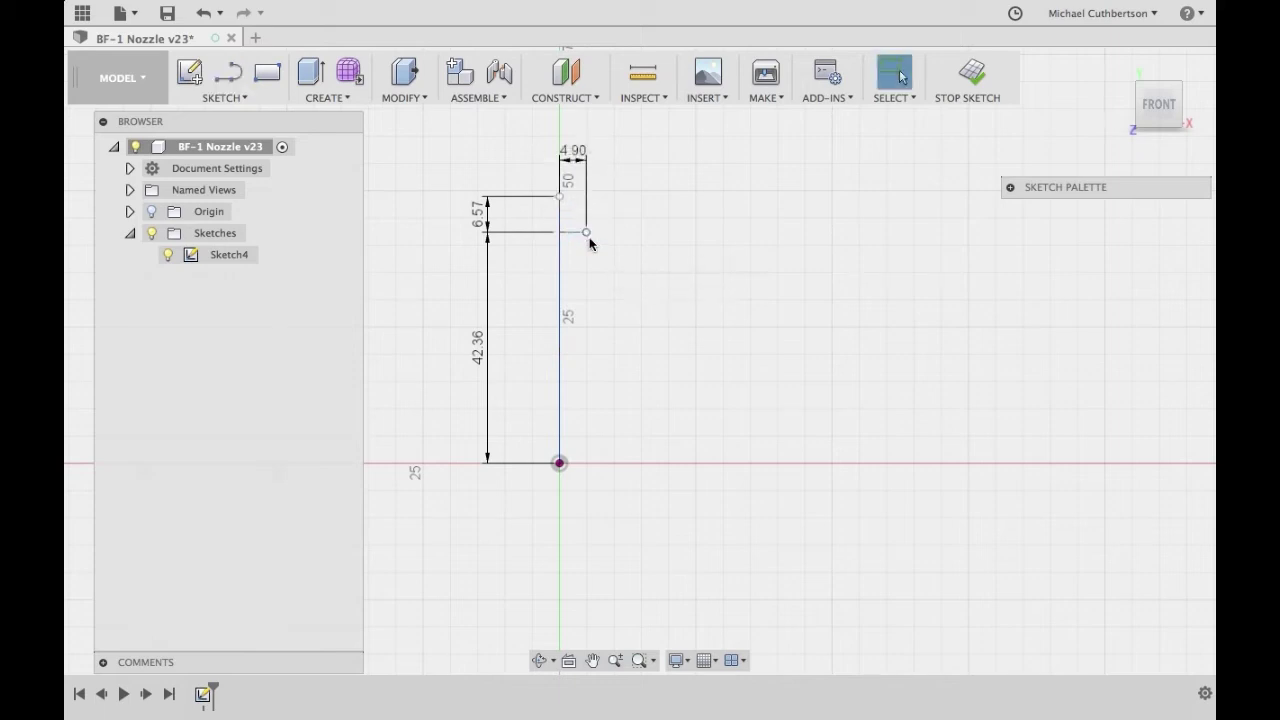
left_click(573, 167)
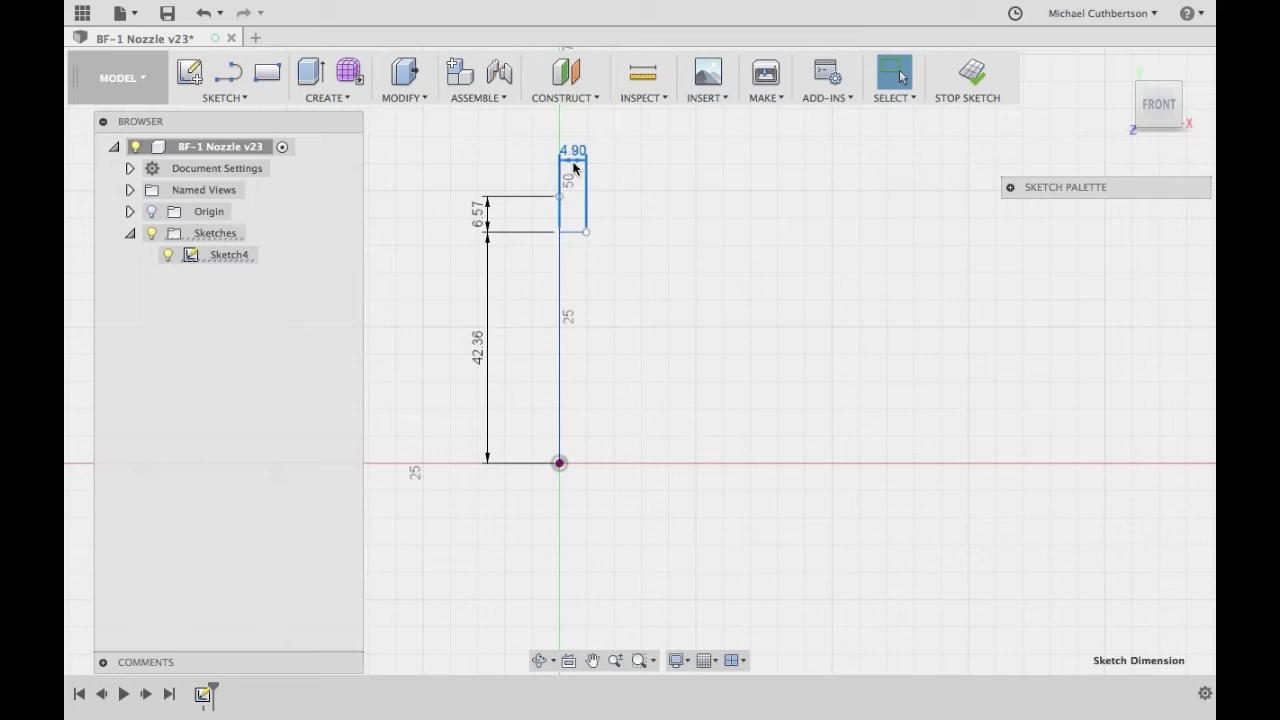
right_click(573, 167)
left_click(512, 137)
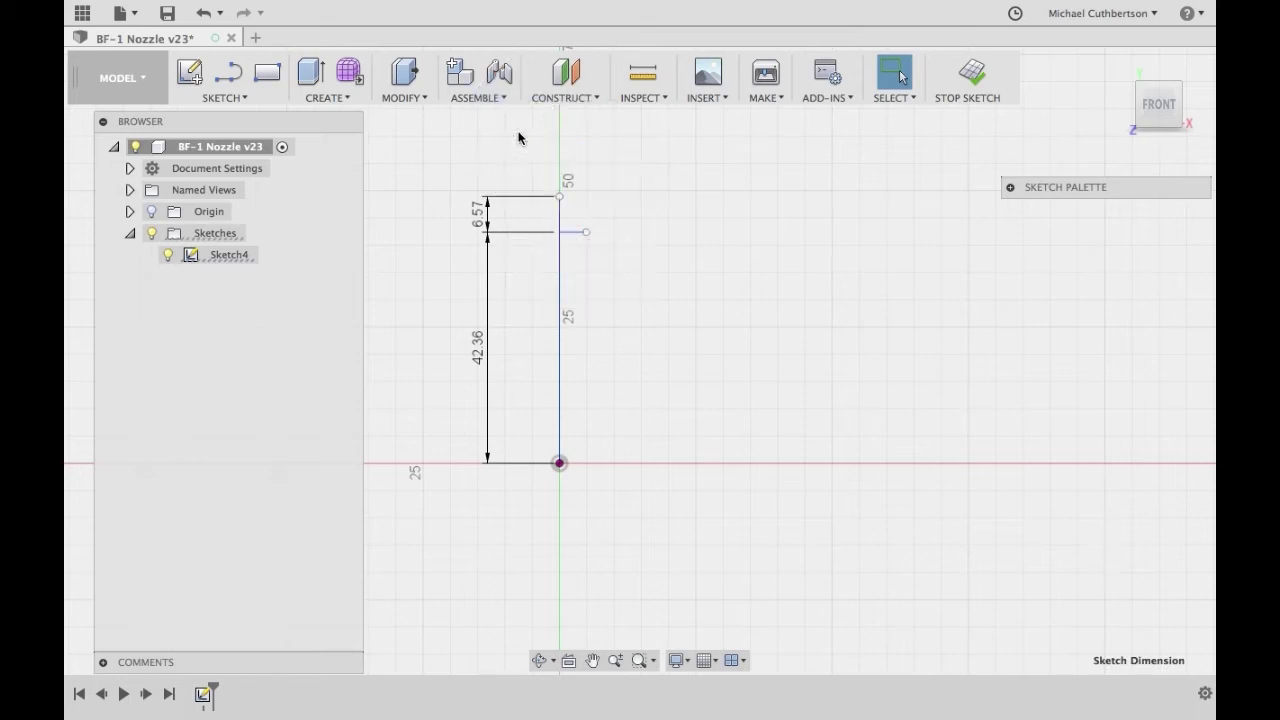
- Draw a 9.5 mm line from the profile's top endpoint
left_click(228, 70)
left_click(559, 196)
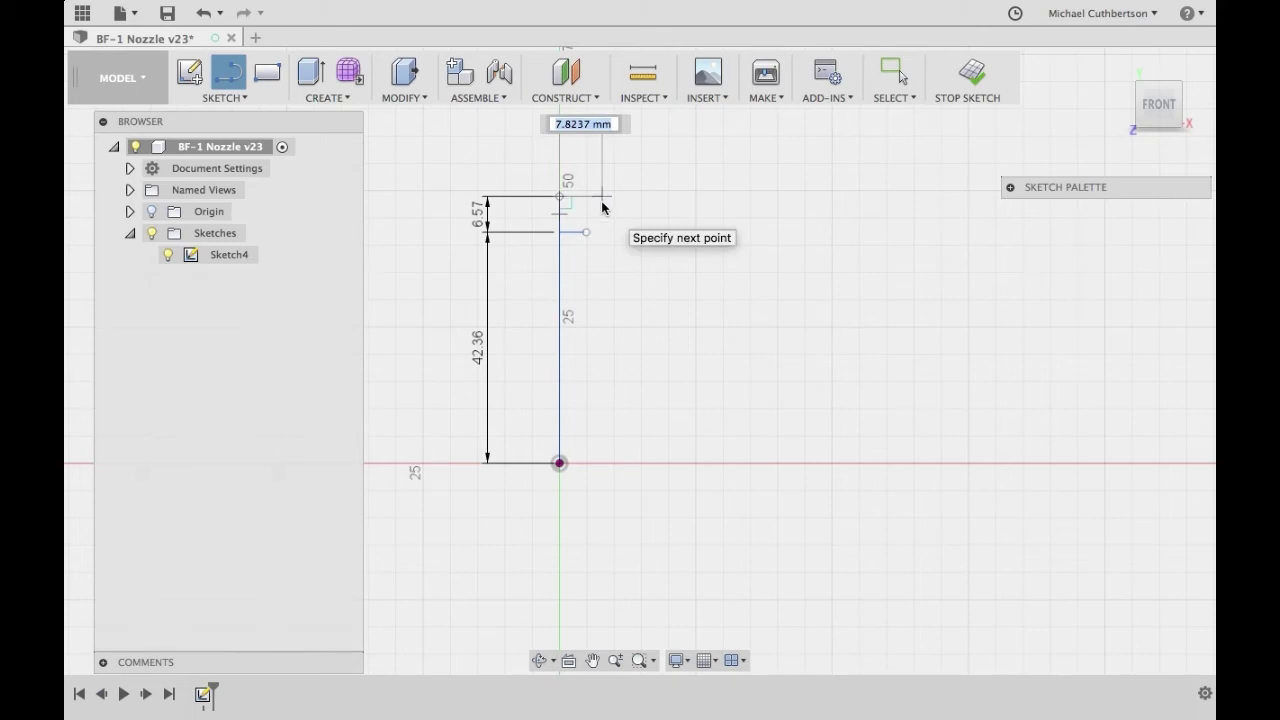
type("13")
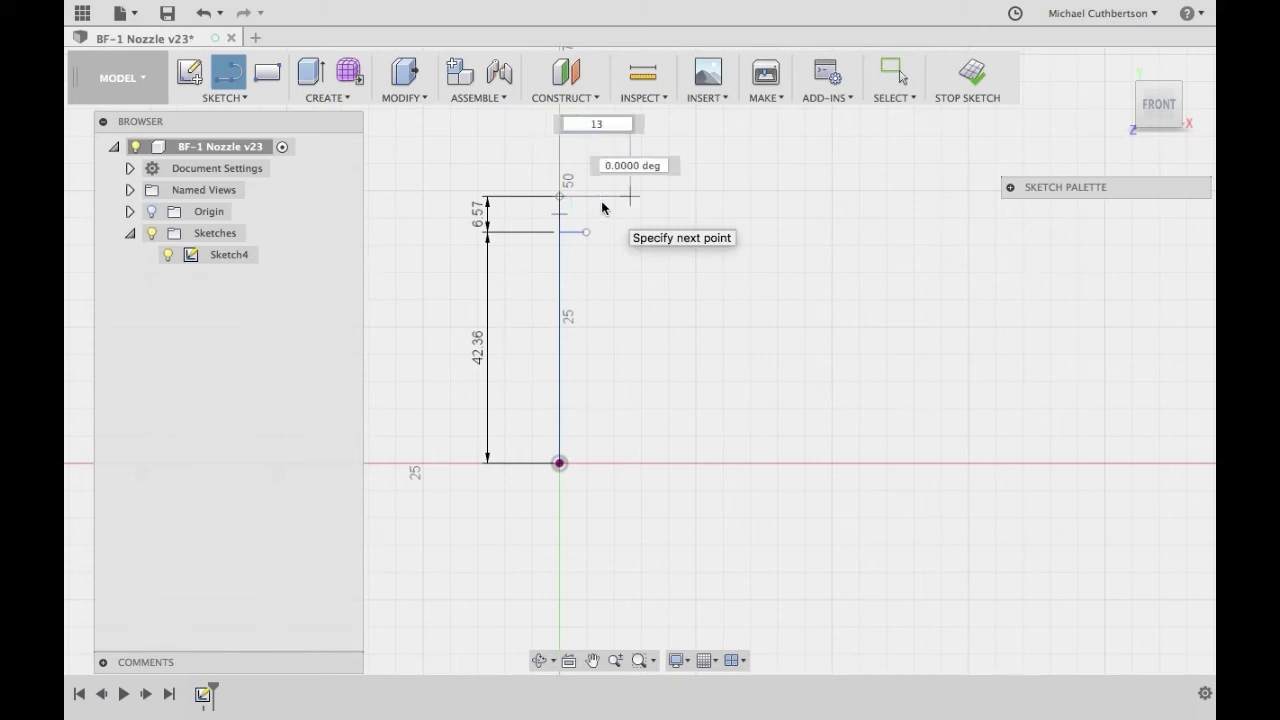
key("BackSpace")
key("BackSpace")
type("9.5")
key("Return")
key("Escape")
- Draw a 13.755 mm base line from the origin along the horizontal axis
key("l")
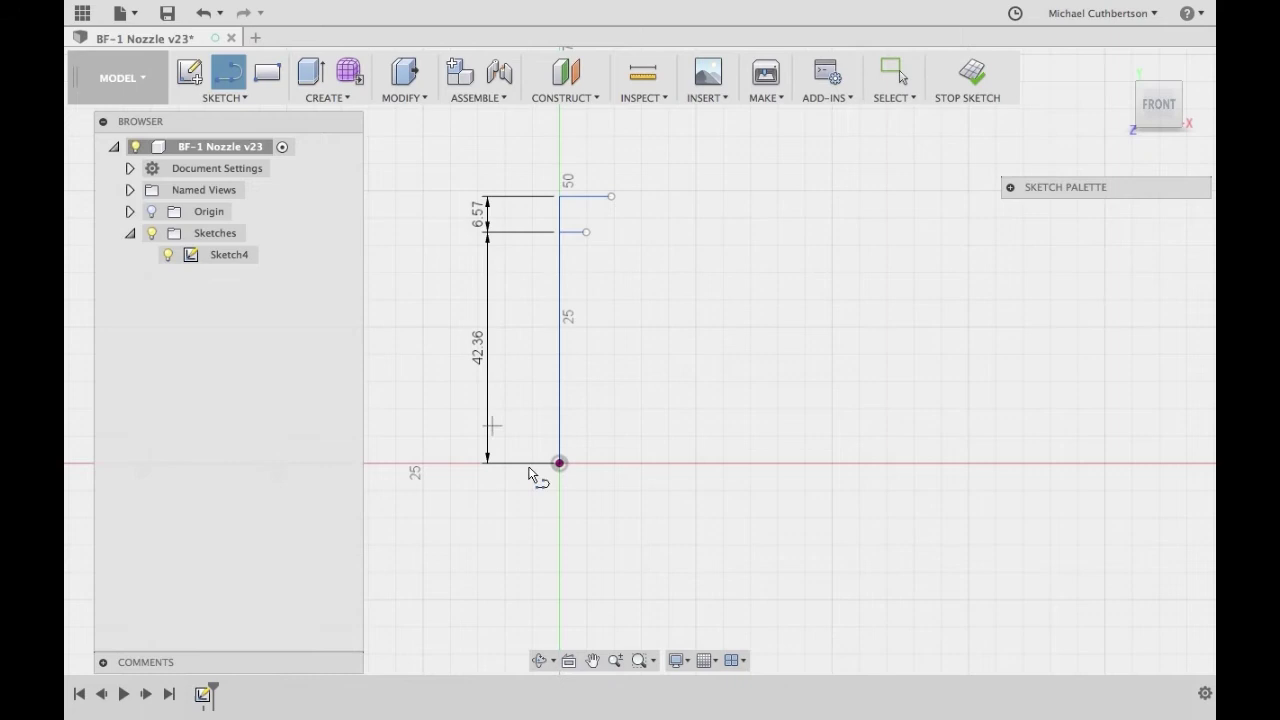
left_click(559, 463)
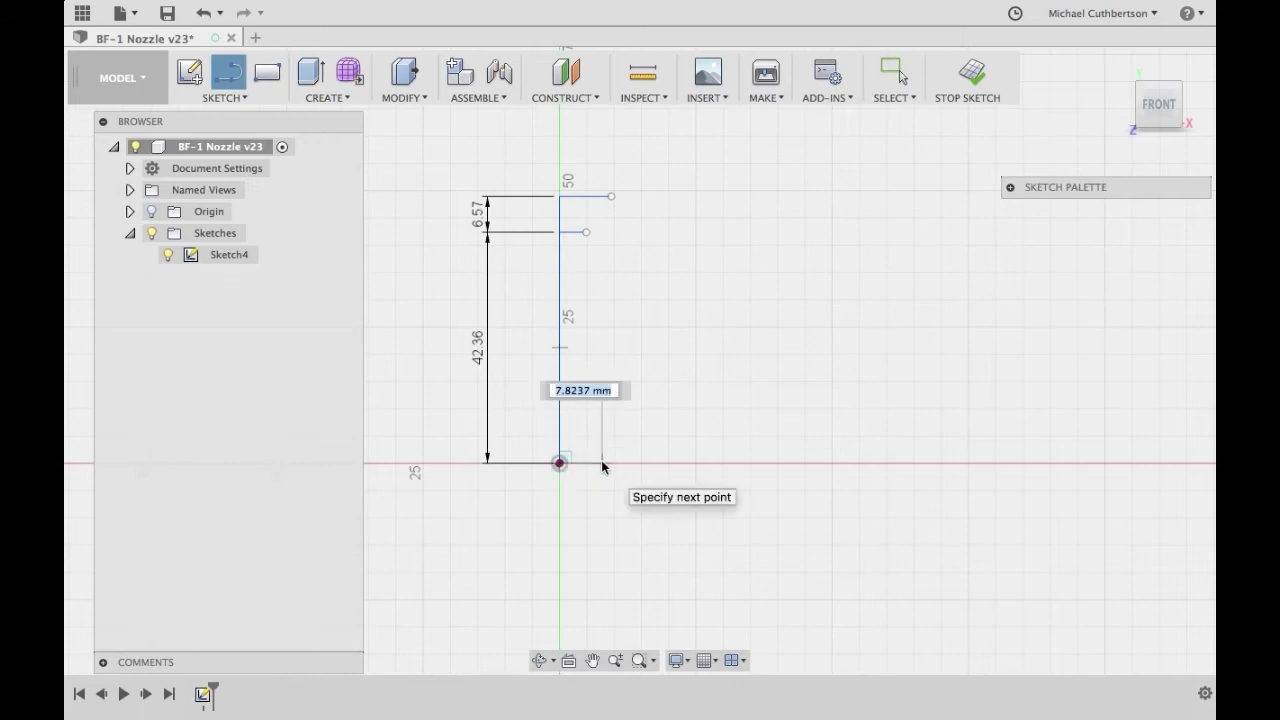
type("13.755")
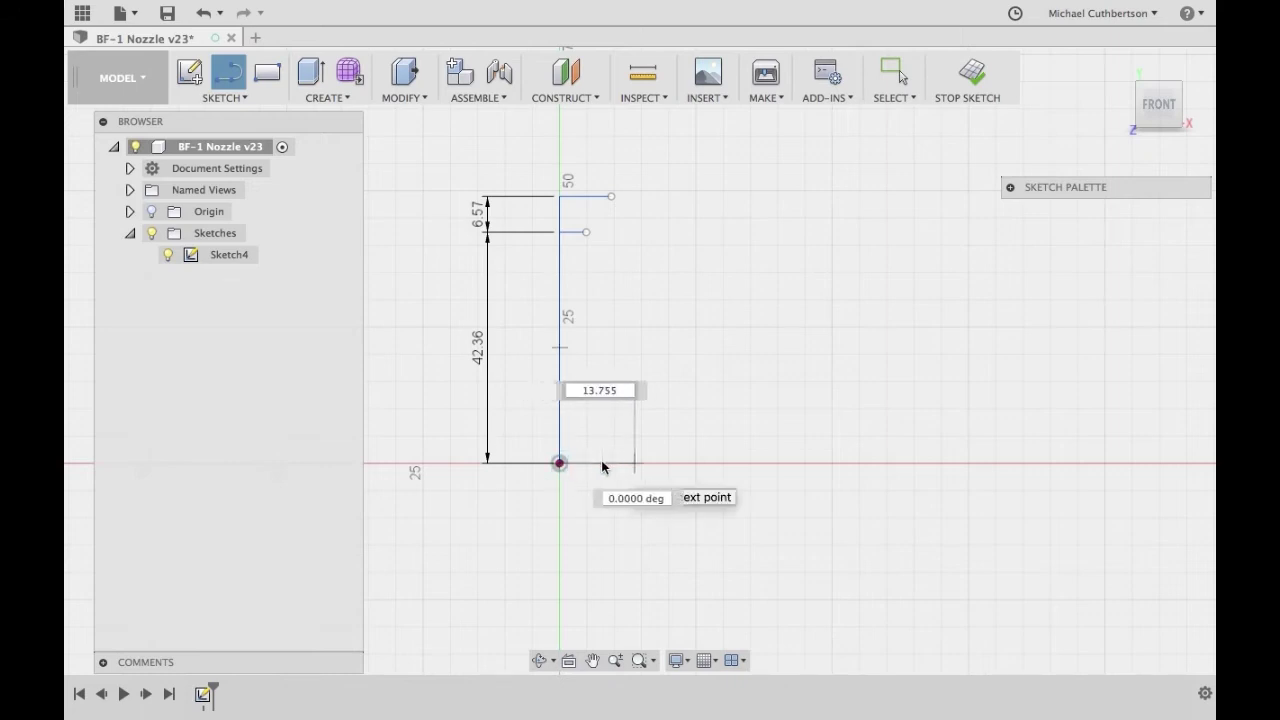
key("Return")
key("Escape")
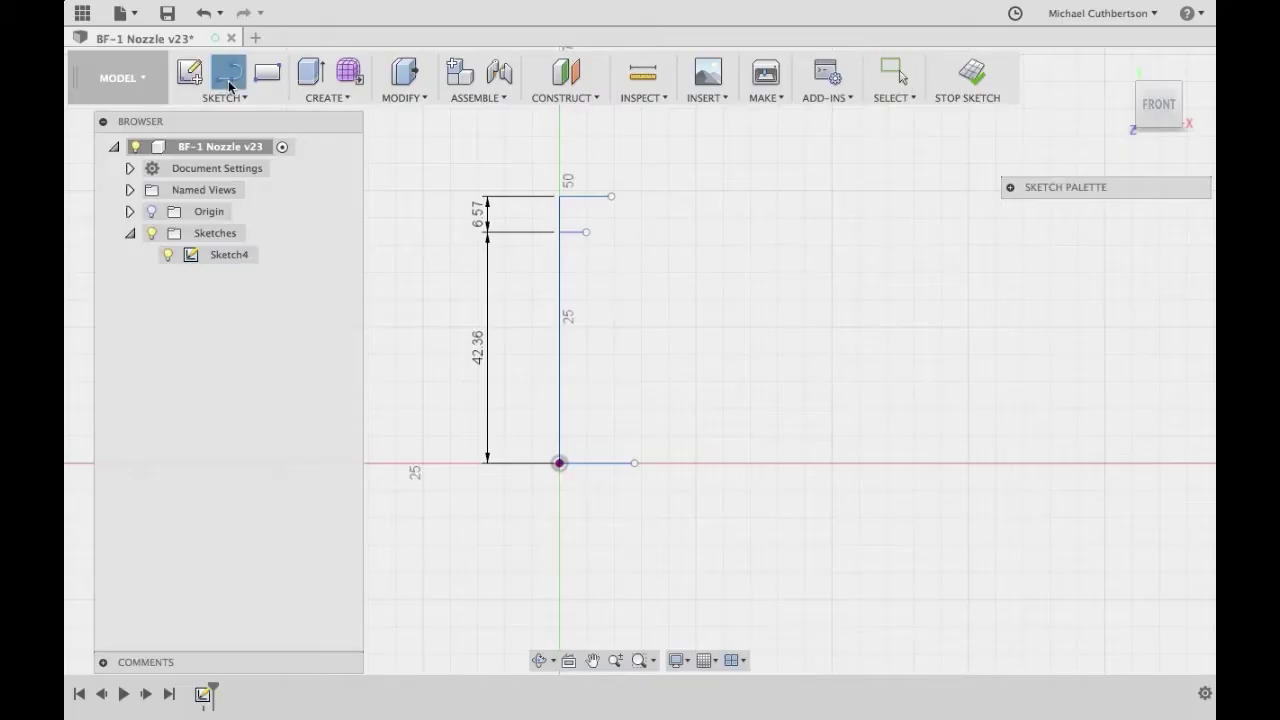
- Draw the slanted outer wall, a chamfer to the top line, and a vertical right edge
left_click(583, 233)
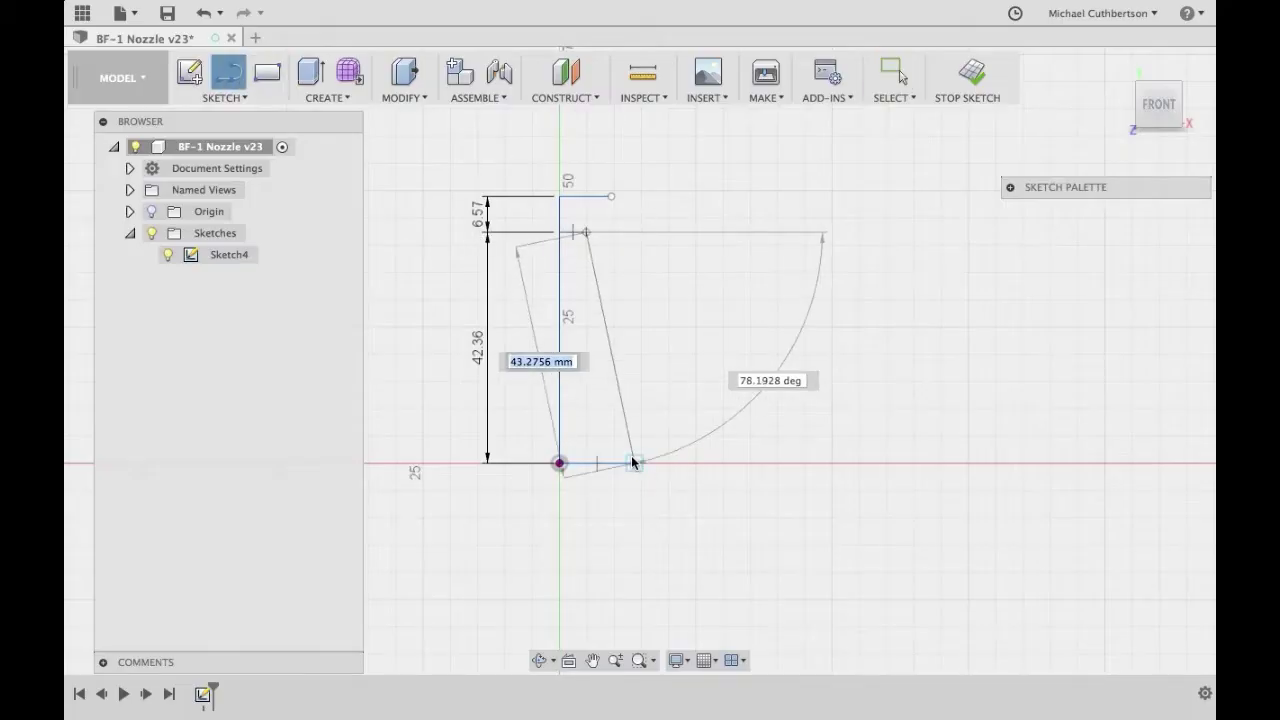
left_click(634, 462)
left_click(584, 232)
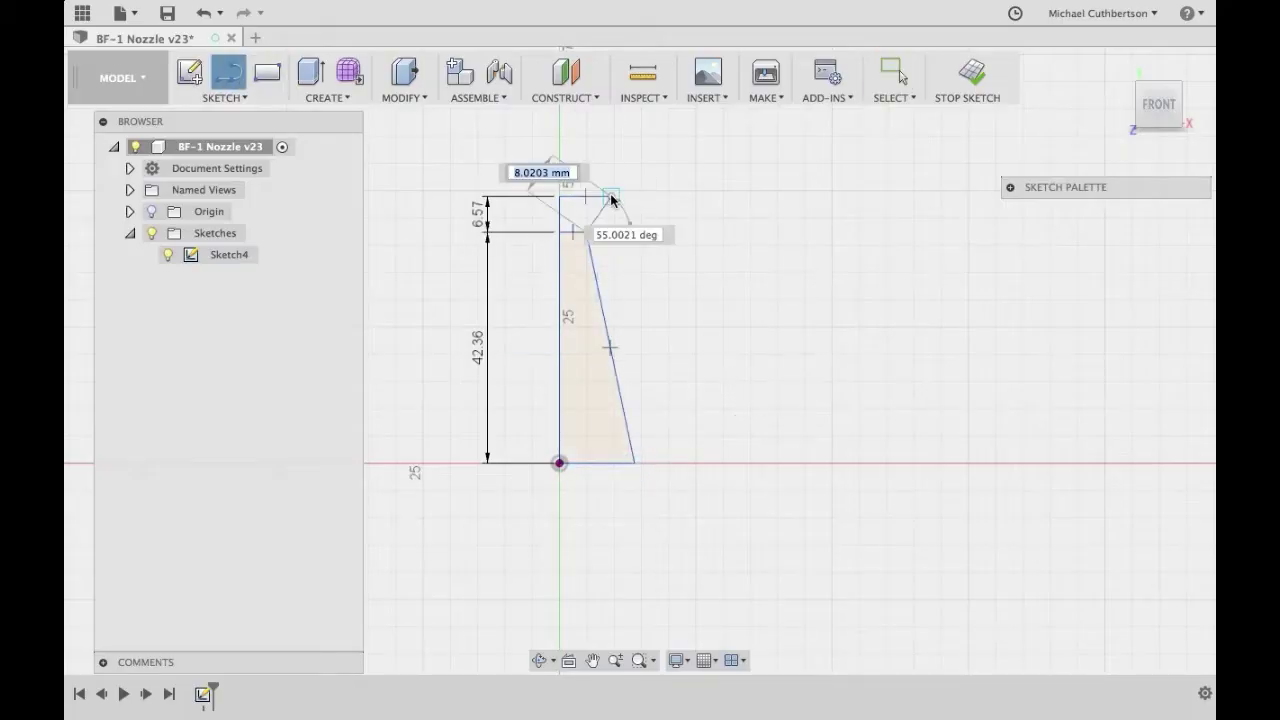
left_click(611, 196)
scroll(640, 237, "up", 5)
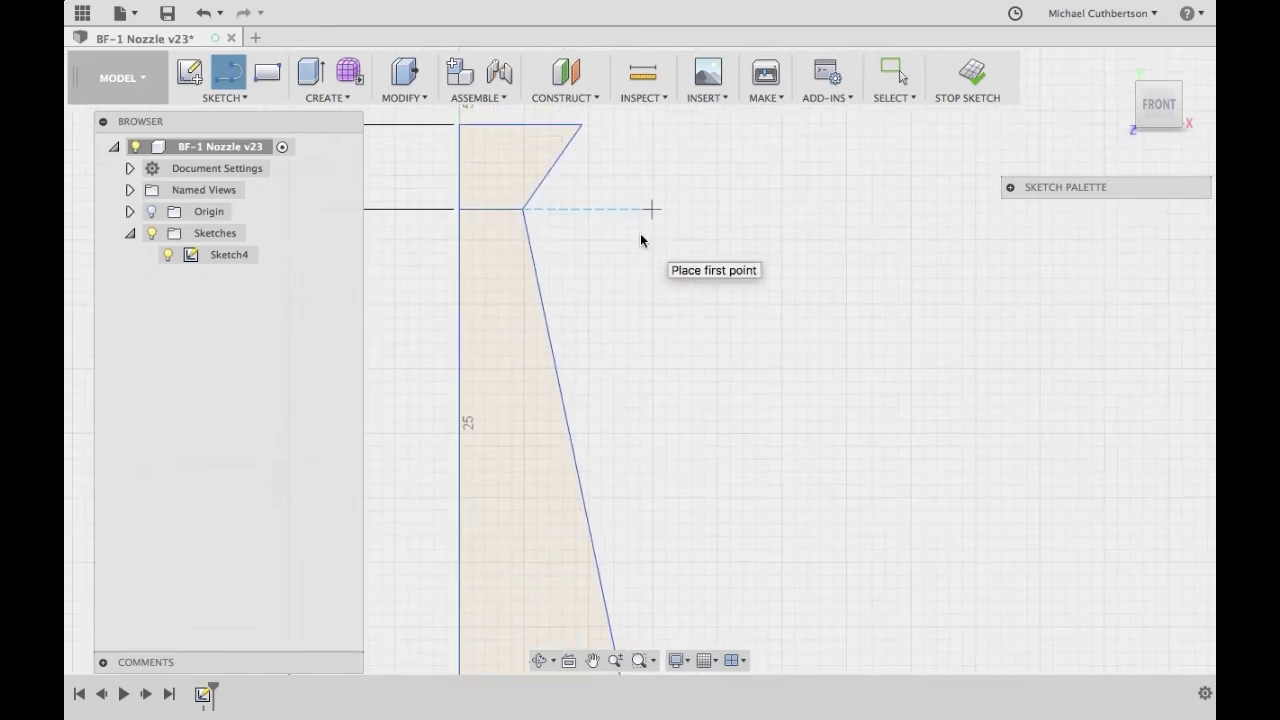
left_click(581, 142)
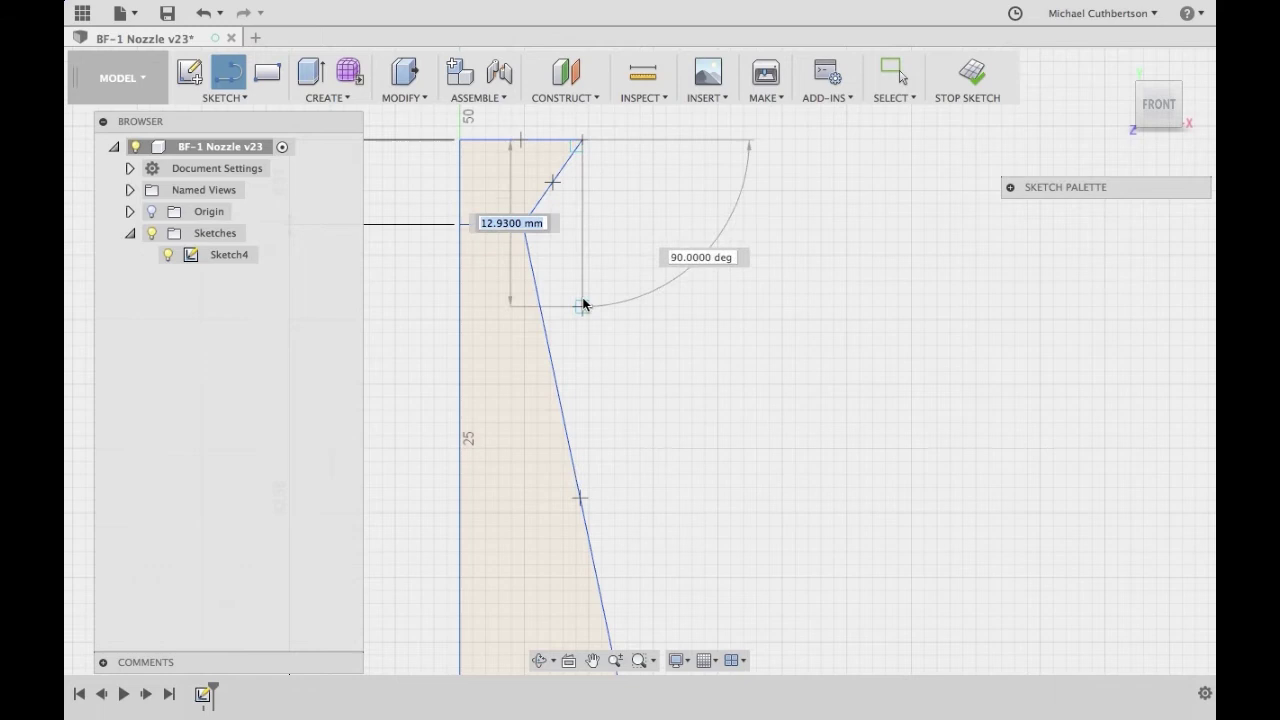
left_click(583, 305)
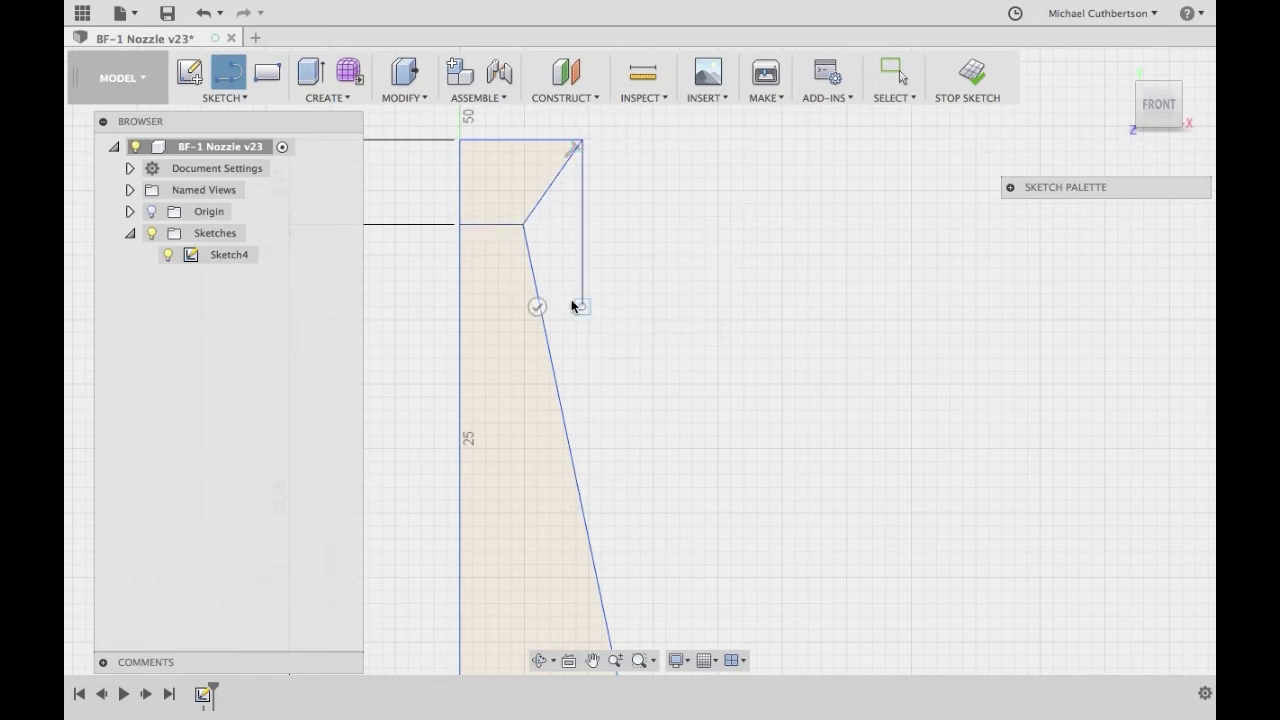
- Close the edge onto the slanted wall and add a .046875 in groove line, deleting its dimension
left_click(536, 306)
scroll(570, 210, "up", 3)
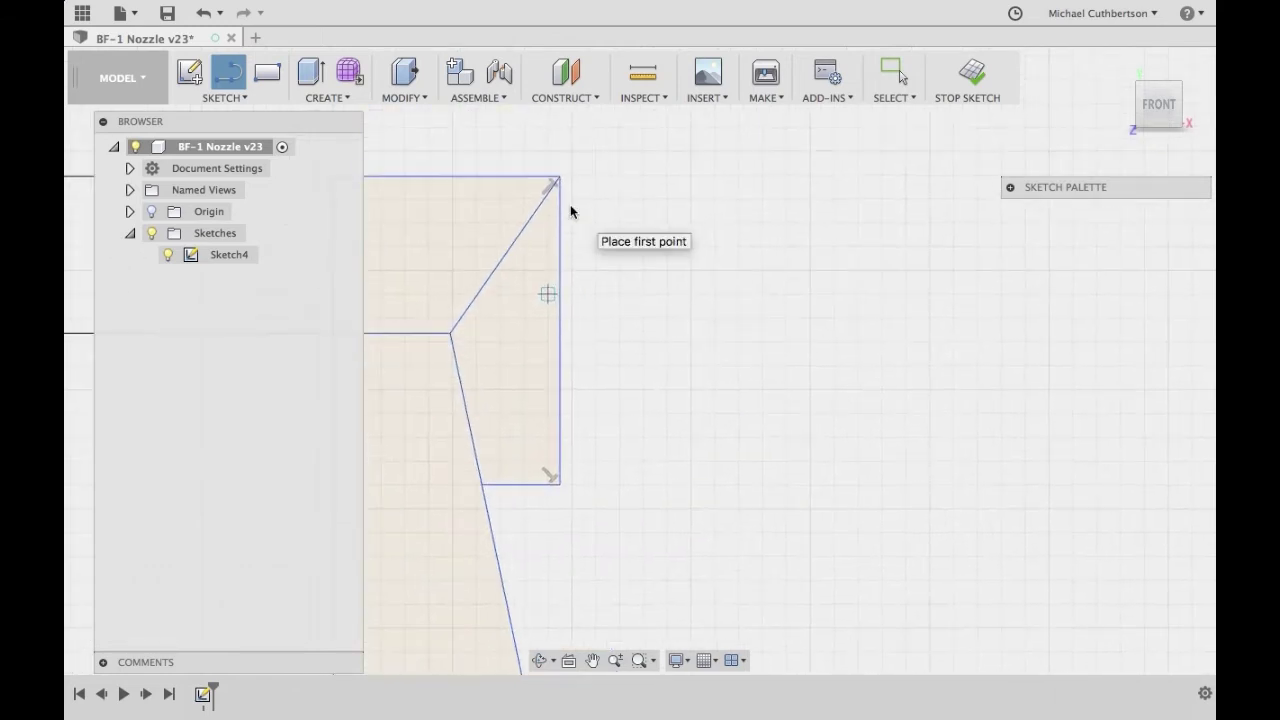
scroll(570, 206, "up", 3)
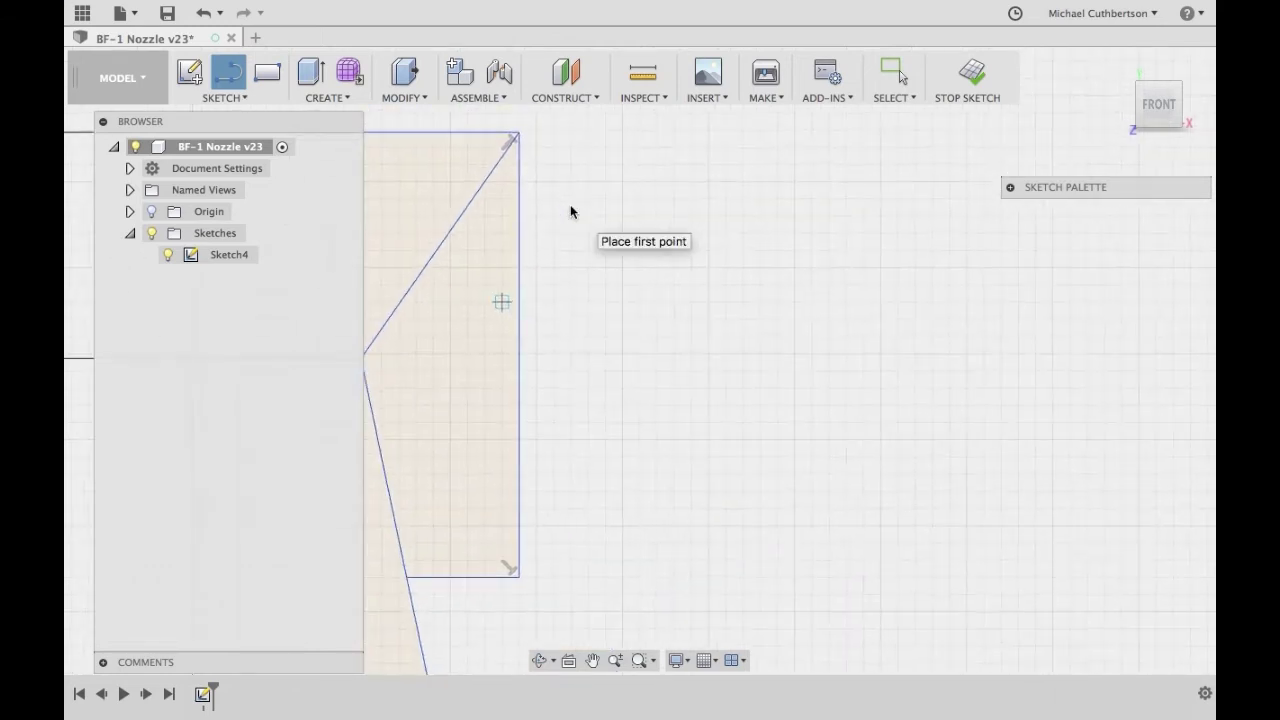
left_click(535, 252)
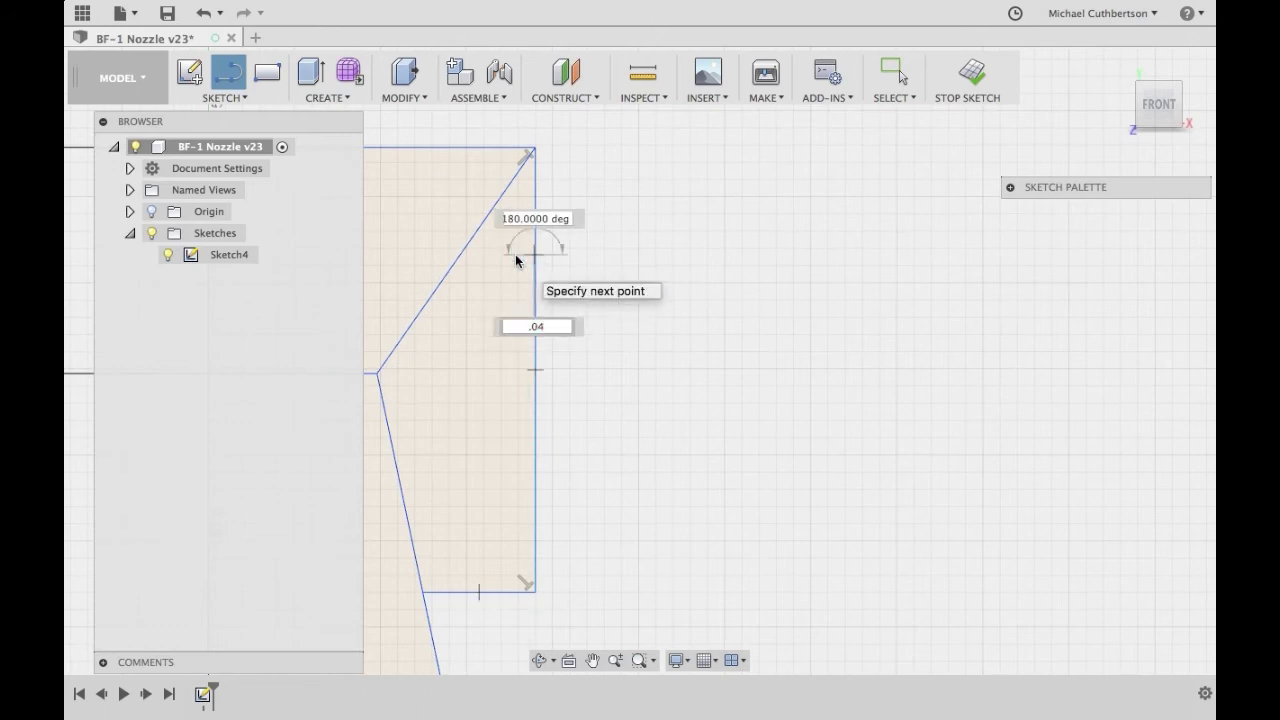
type("6875 in")
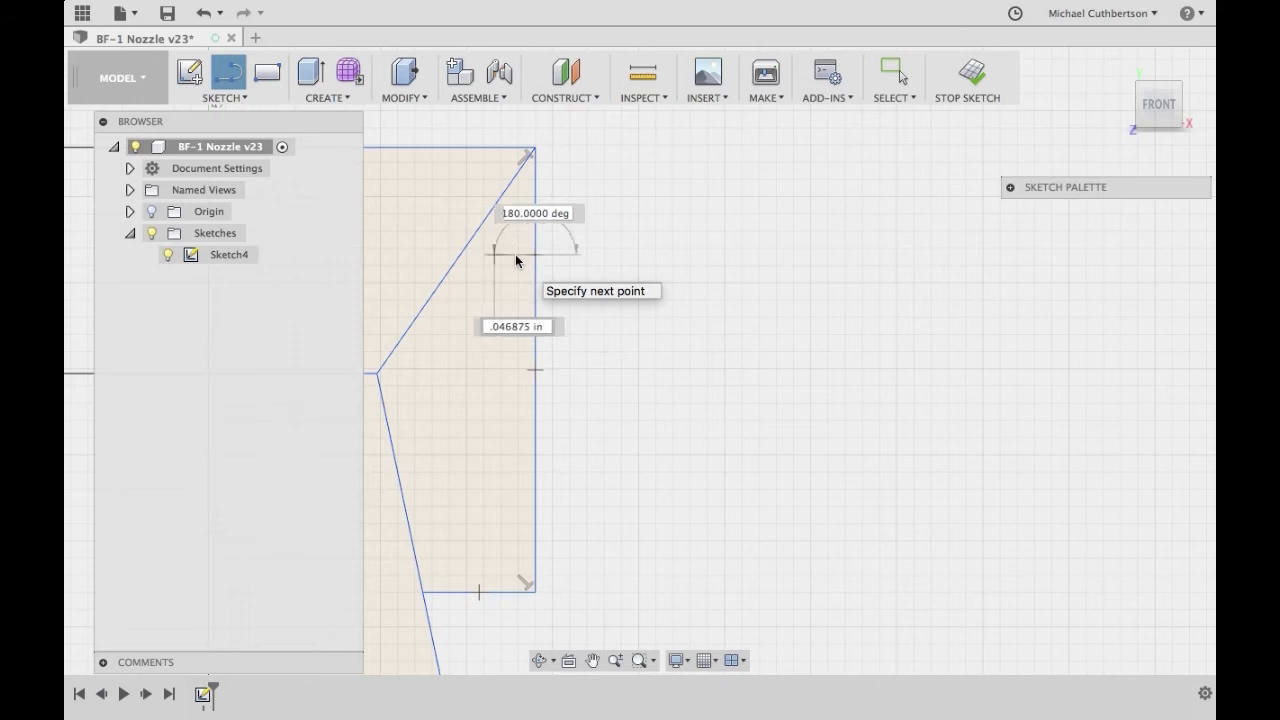
key("Return")
key("Escape")
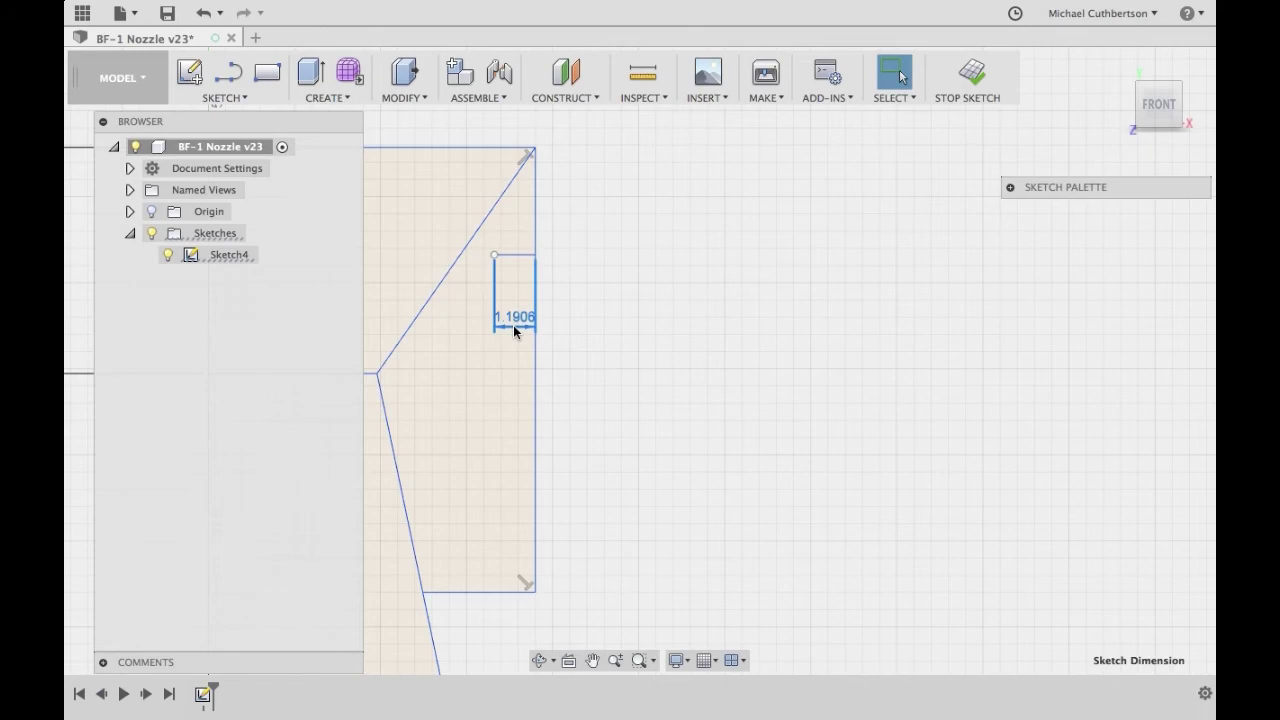
right_click(513, 325)
left_click(474, 308)
- Draw the groove's .09375 in vertical depth line from the groove line's end
key("l")
left_click(494, 257)
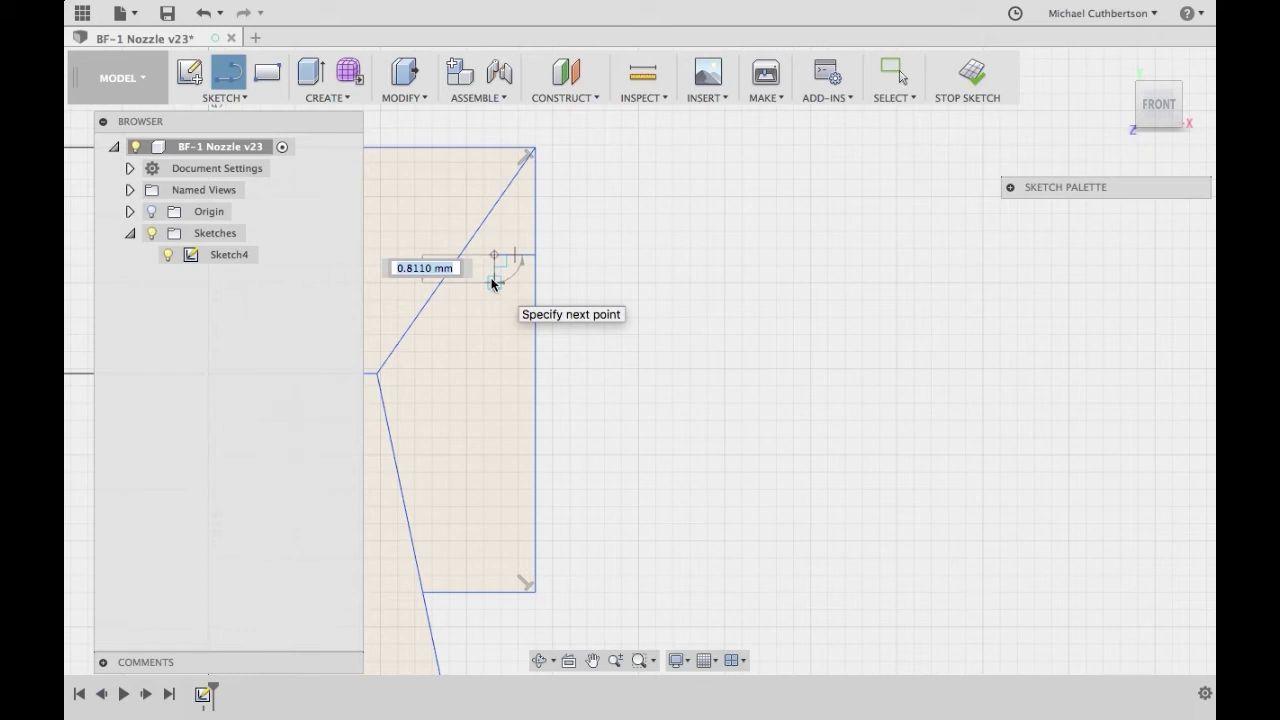
key("BackSpace")
type(".093")
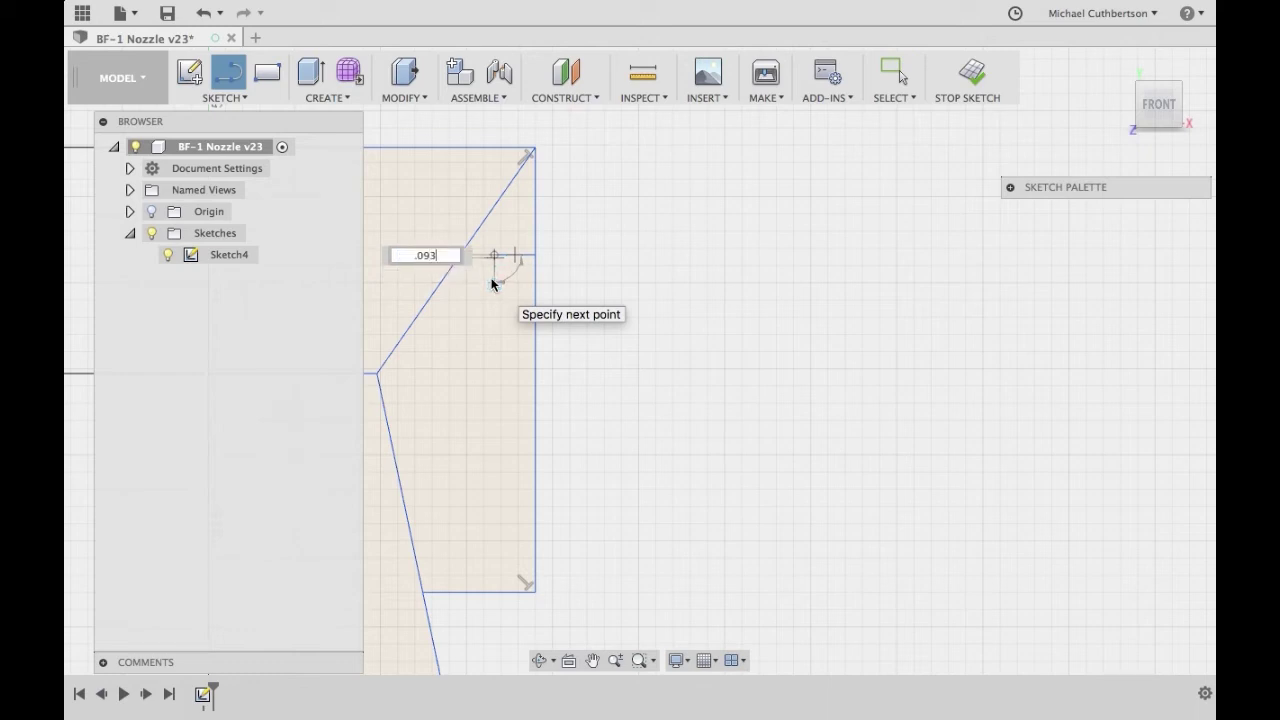
type("75 in")
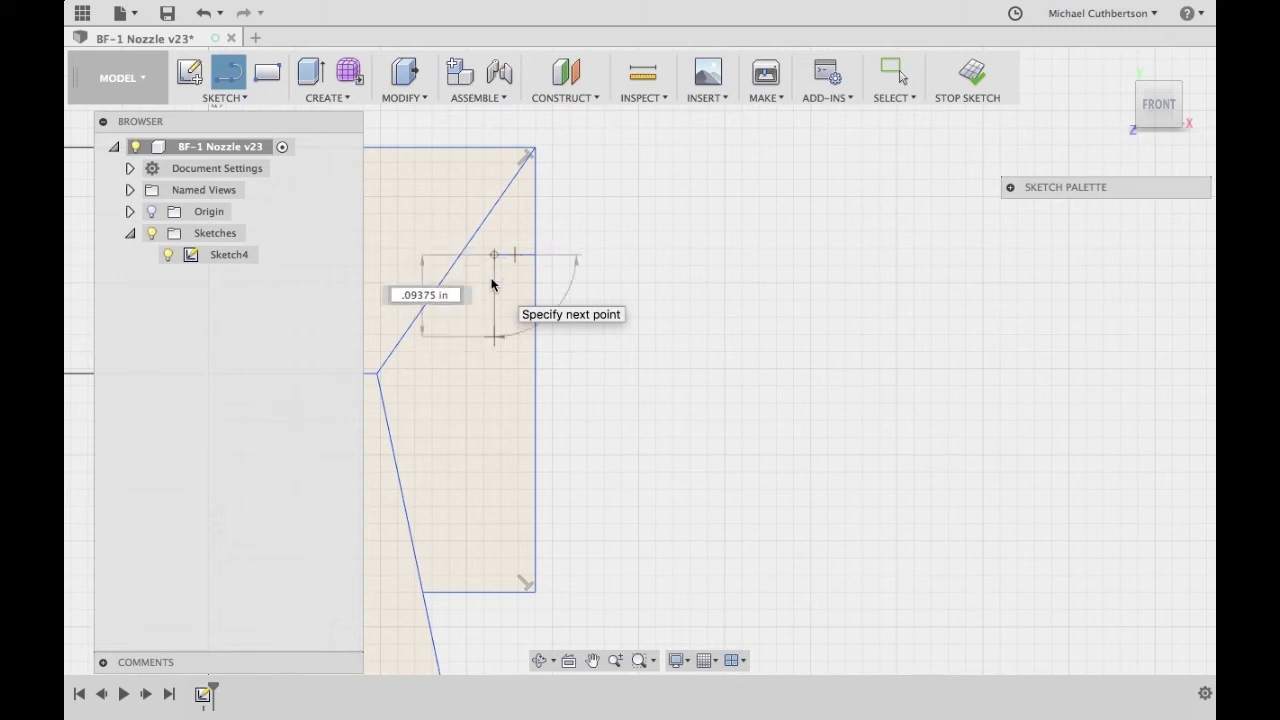
key("Return")
key("Escape")
- Draw the groove's bottom line back to the right edge
left_click(228, 72)
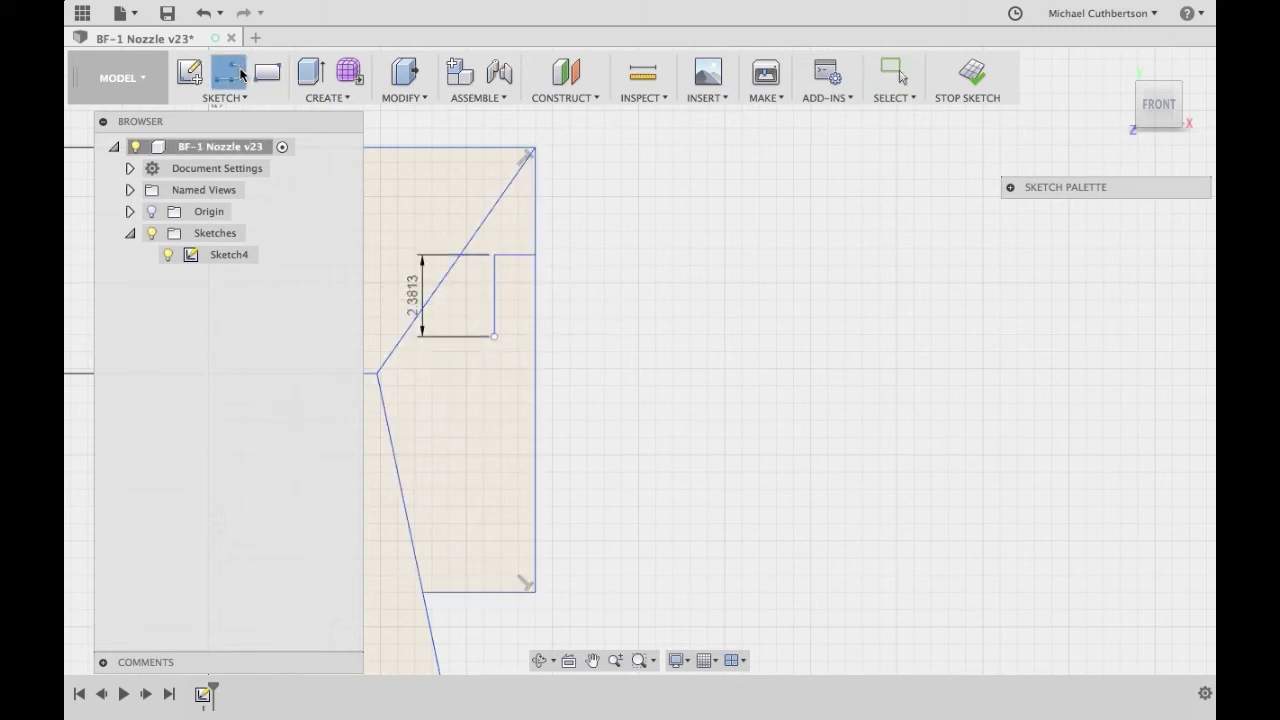
left_click(494, 337)
left_click(535, 342)
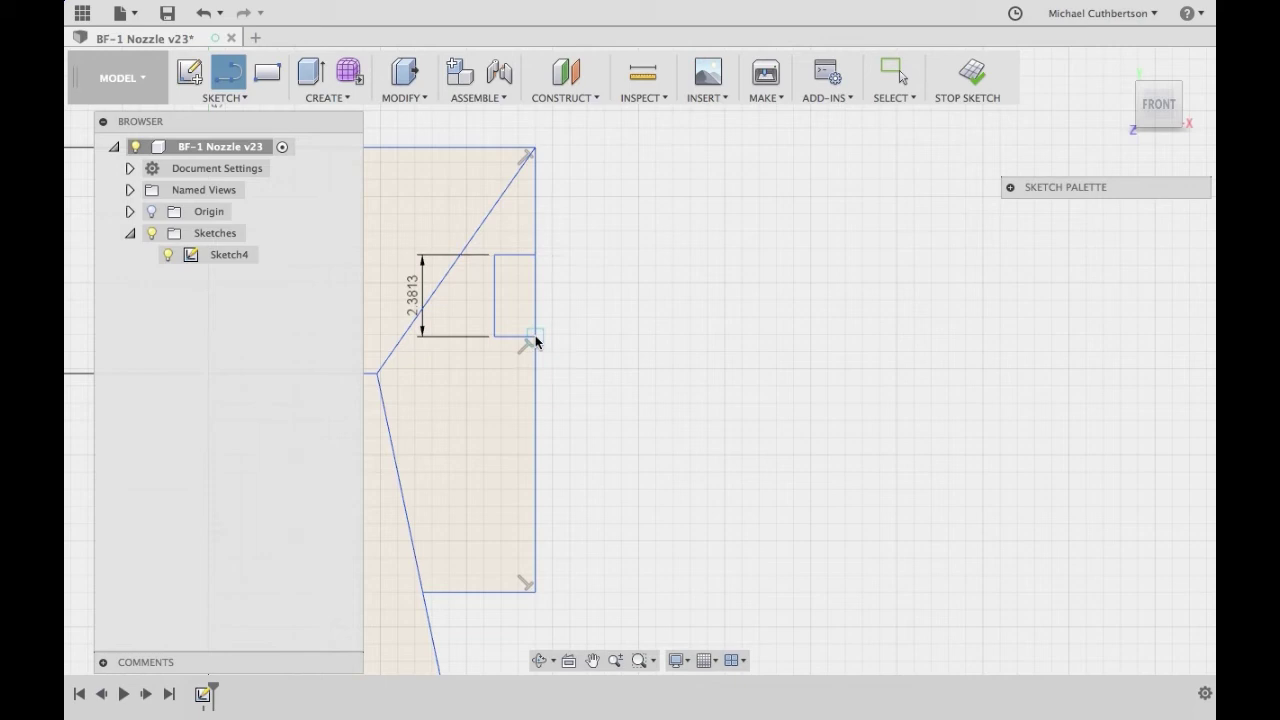
right_click(585, 353)
left_click(529, 361)
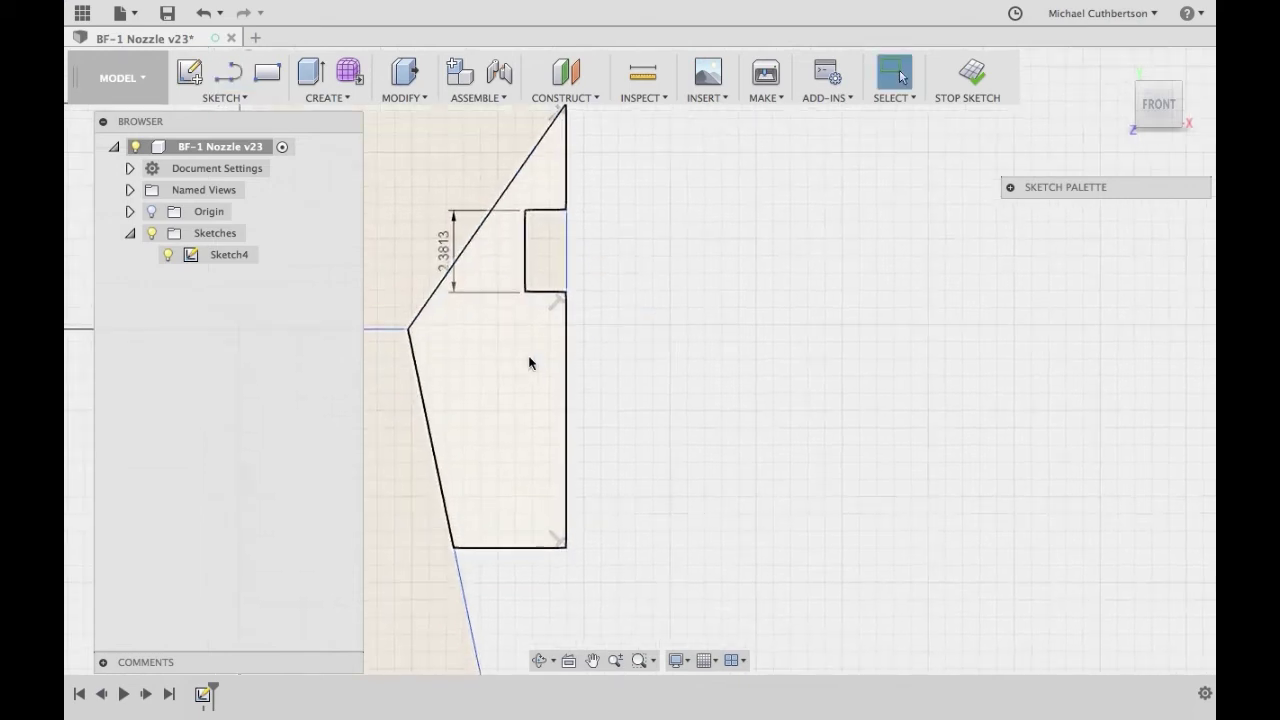
left_click(228, 72)
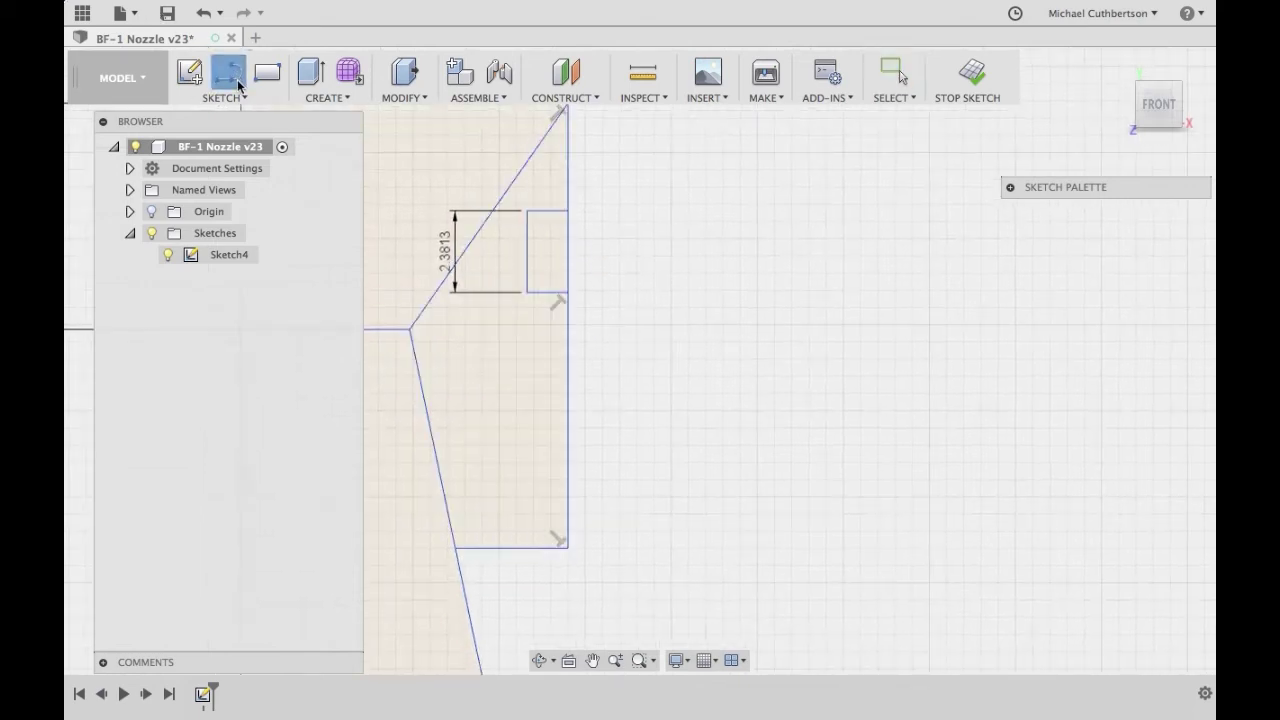
- Draw a diagonal line from the block's lower-right corner down to the slanted wall
left_click(597, 497)
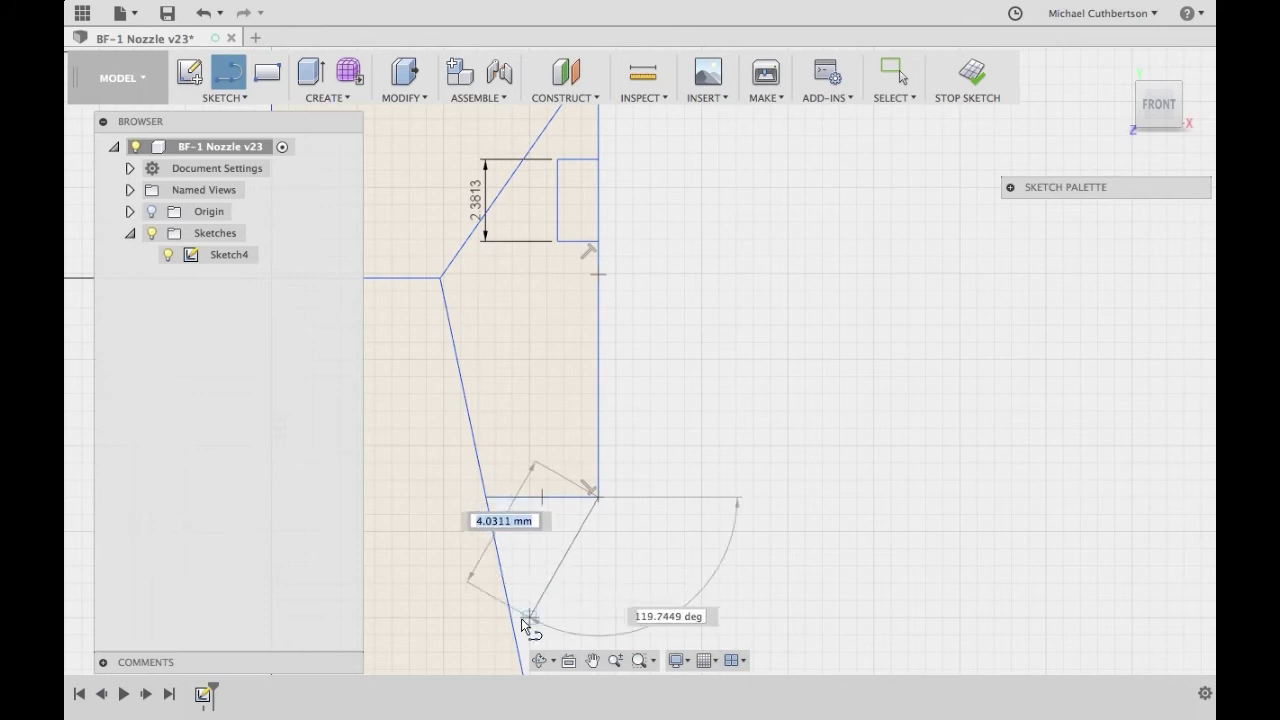
double_click(513, 621)
scroll(603, 520, "down", 2)
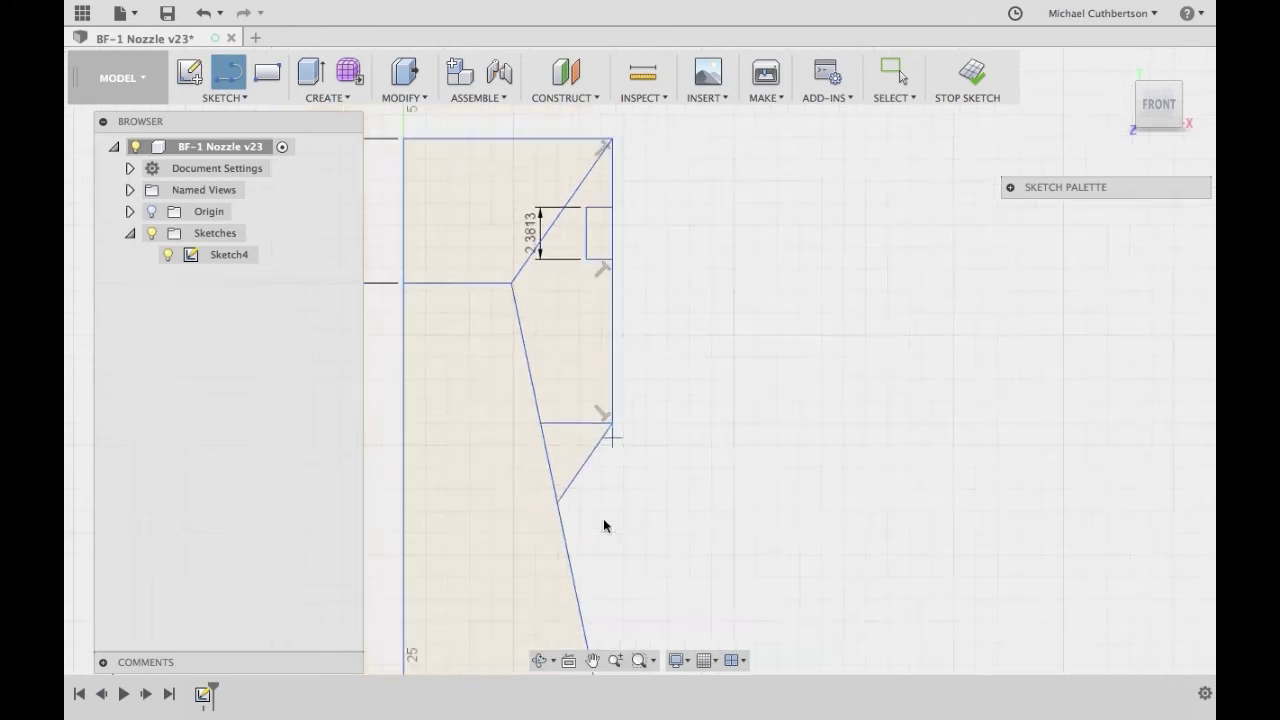
right_click(610, 473)
left_click(565, 474)
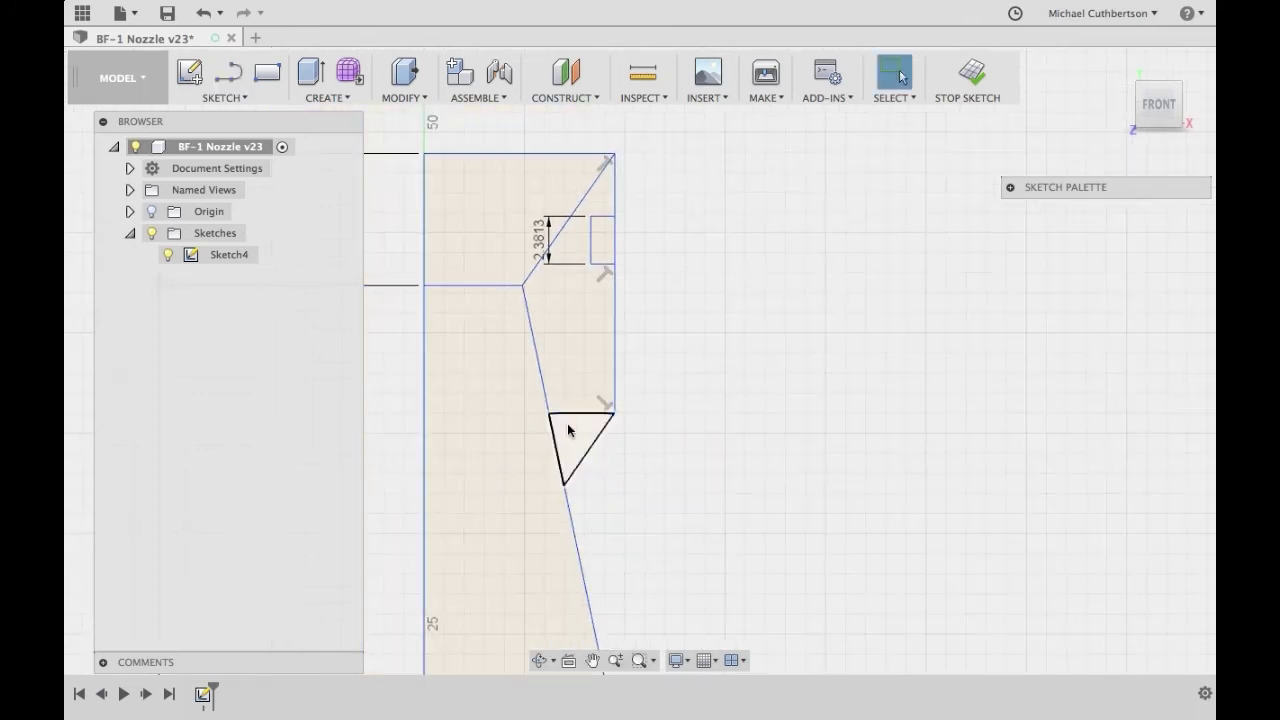
- Delete the short horizontal line under the block
left_click(574, 412)
right_click(574, 412)
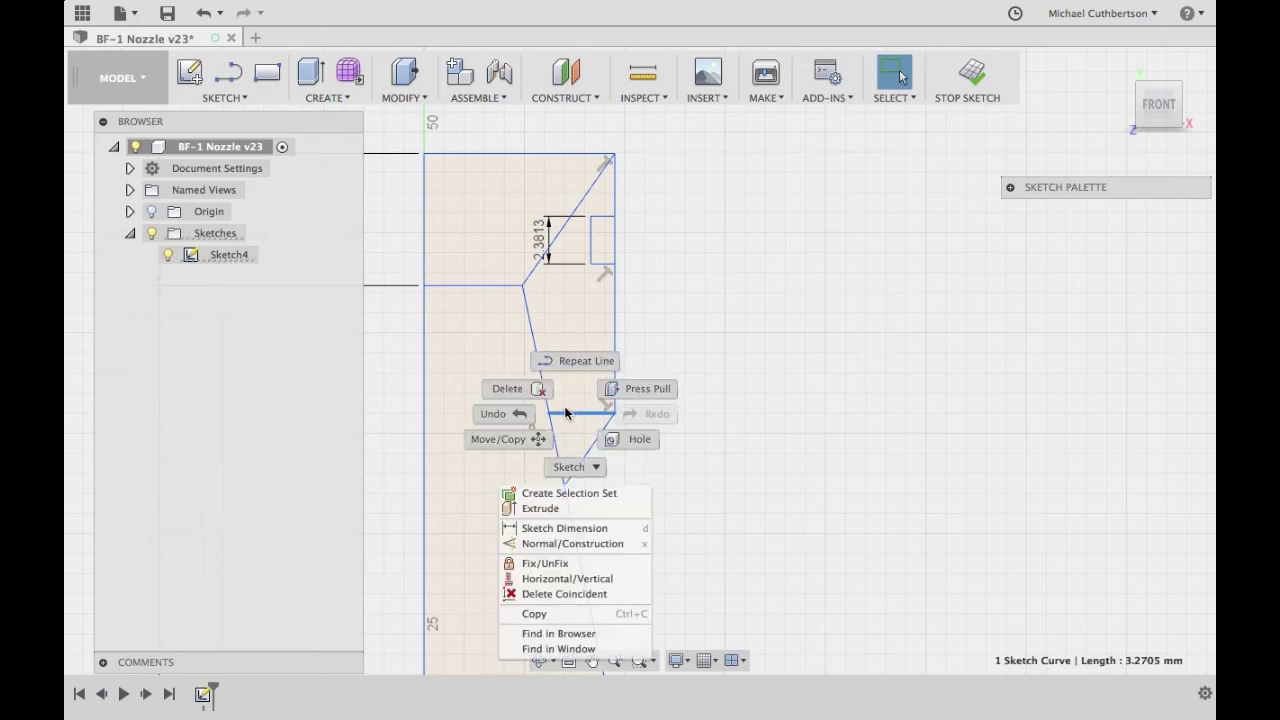
left_click(507, 388)
scroll(698, 400, "down", 3)
scroll(698, 400, "down", 2)
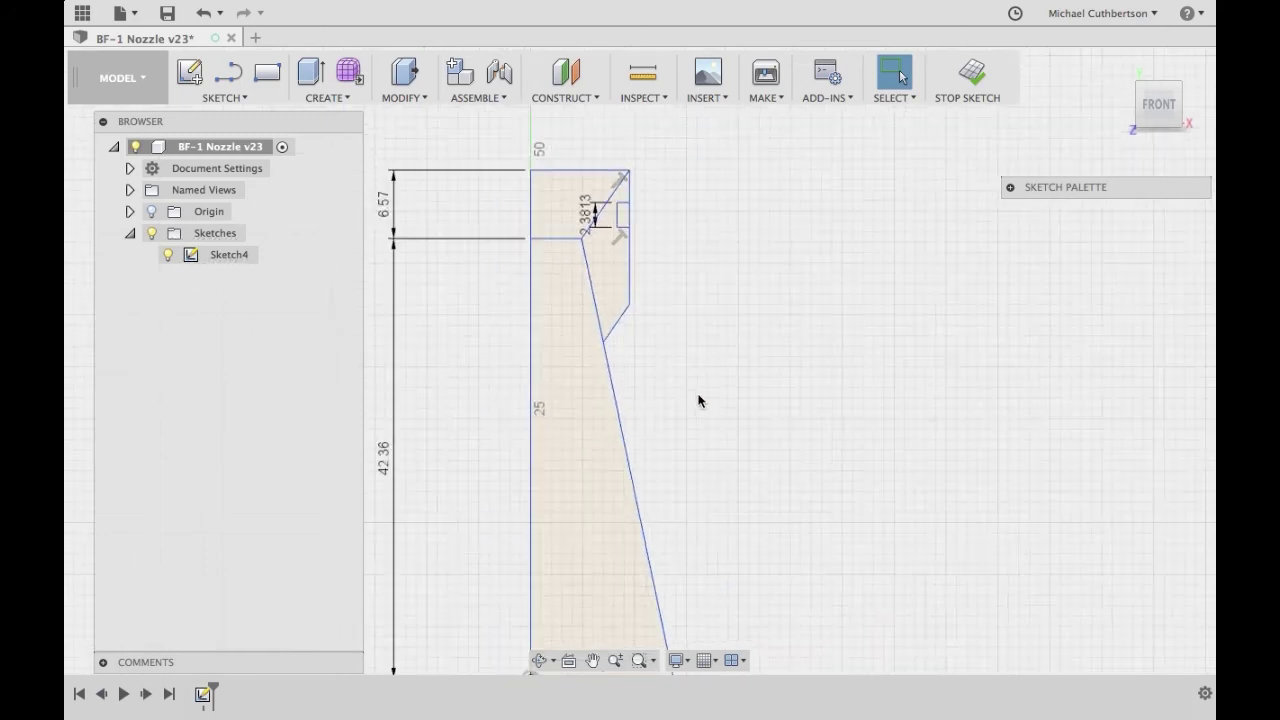
scroll(698, 400, "up", 1)
- Draw a 2 mm line at the slanted wall's bottom end, then delete it
left_click(228, 72)
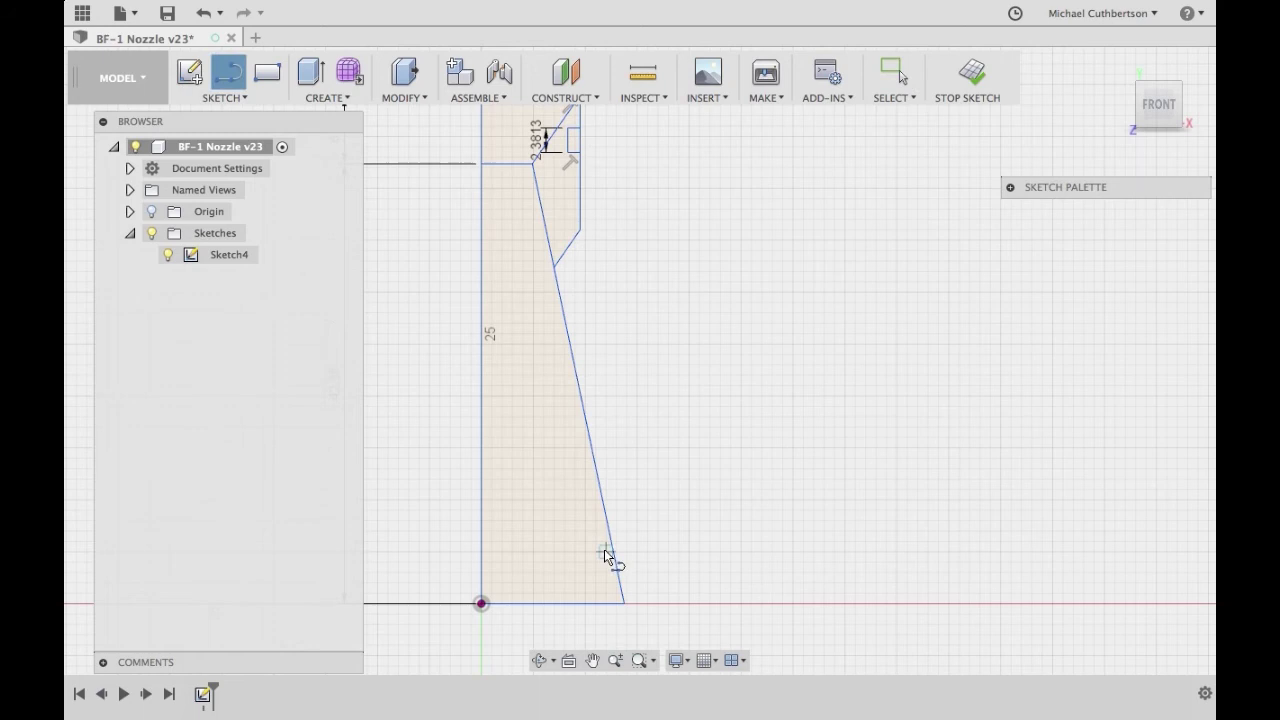
left_click(626, 604)
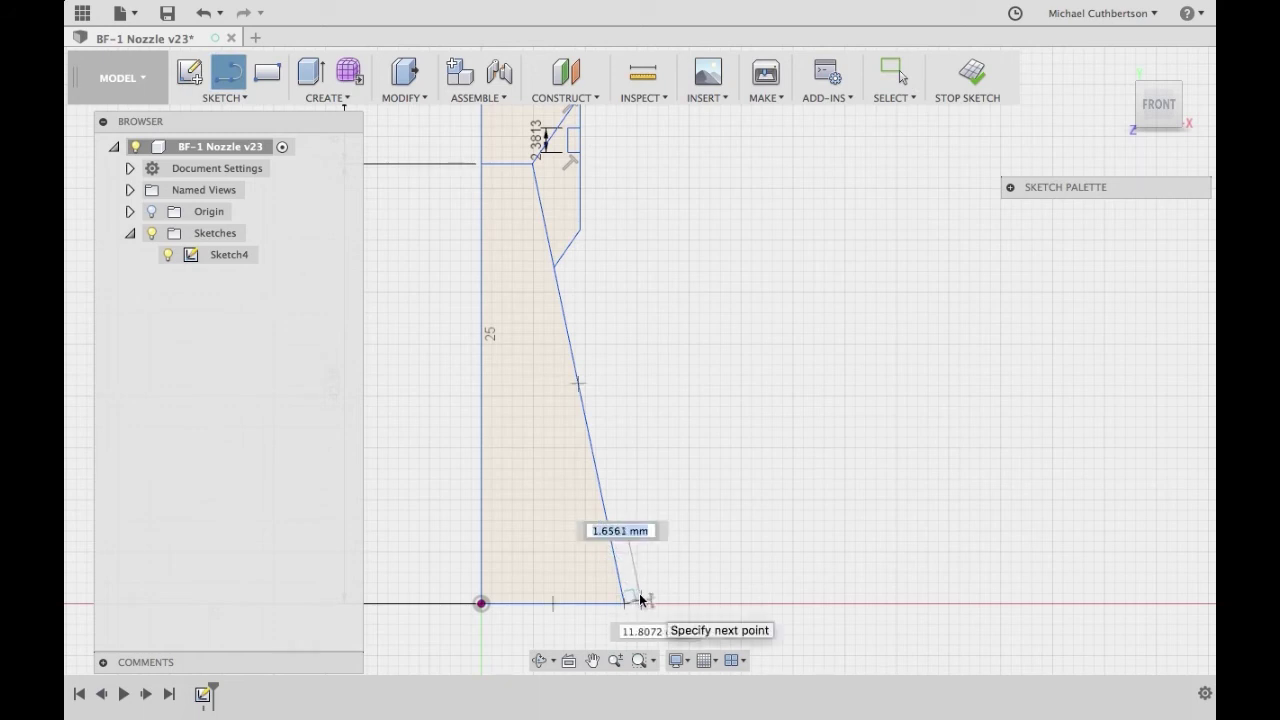
type("2")
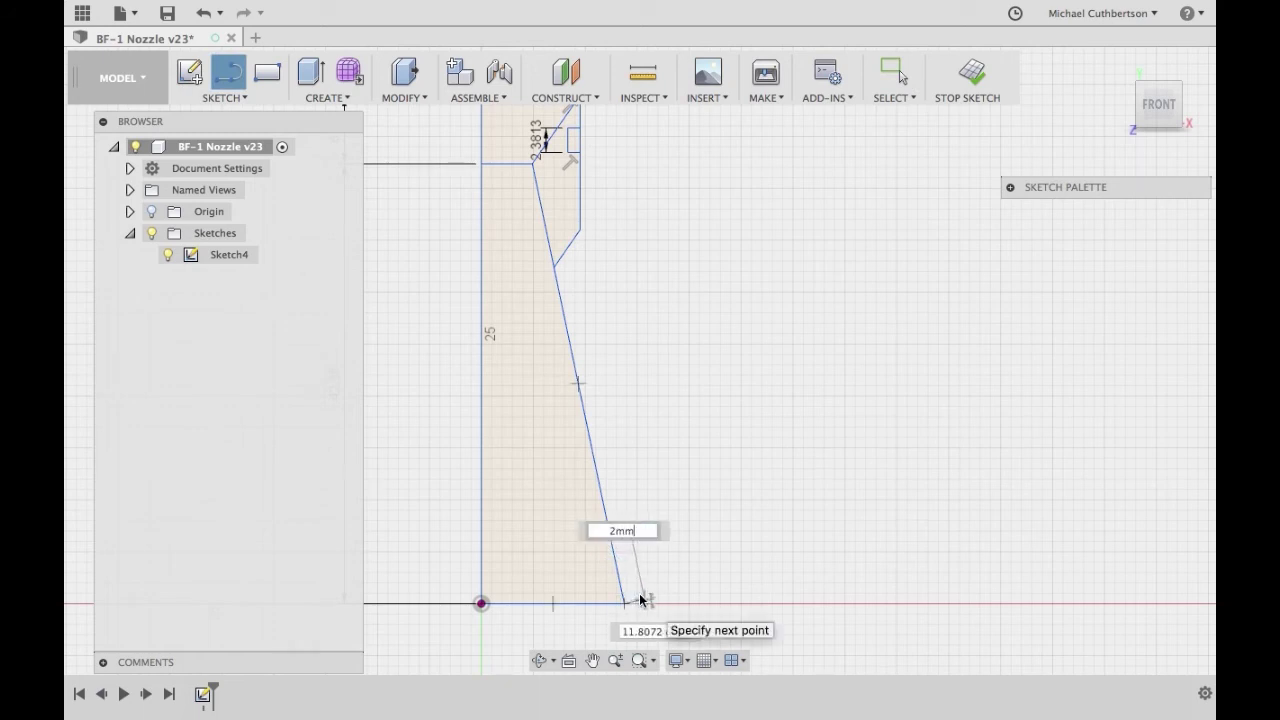
type("mm")
key("Return")
key("Escape")
right_click(628, 521)
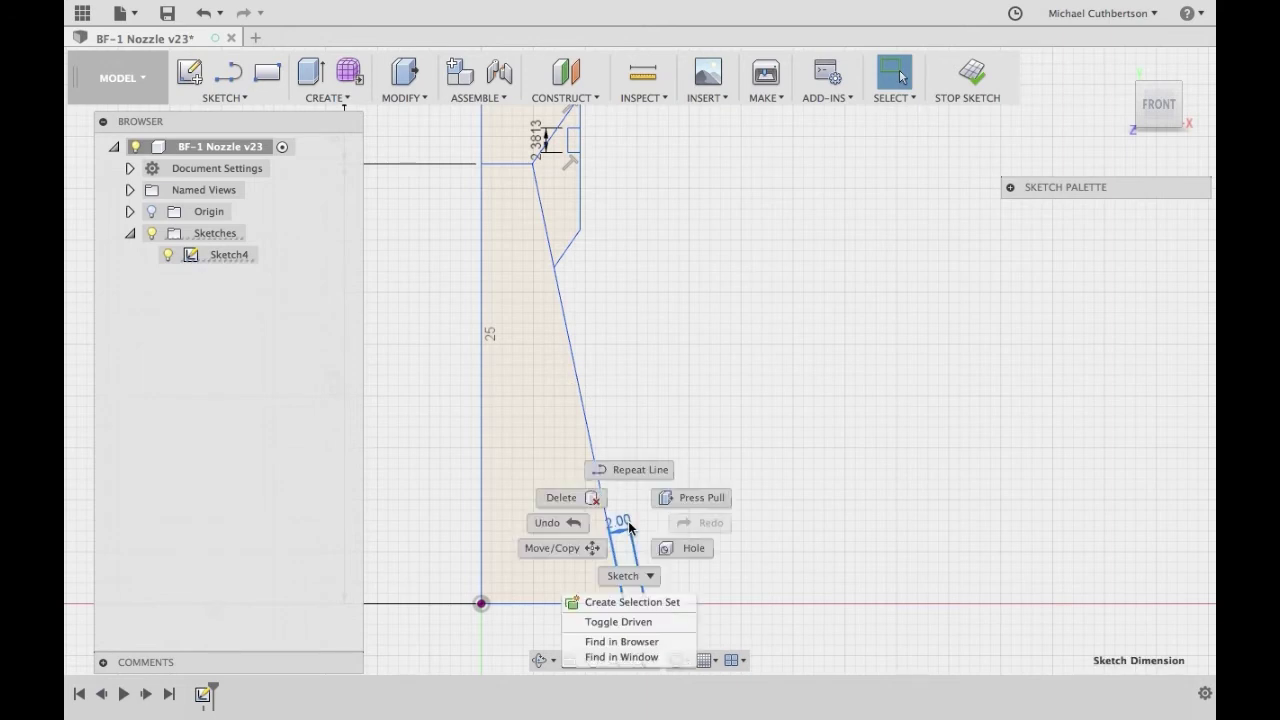
left_click(586, 493)
- Start an arc at the bottom-right corner and cancel it
left_click(226, 73)
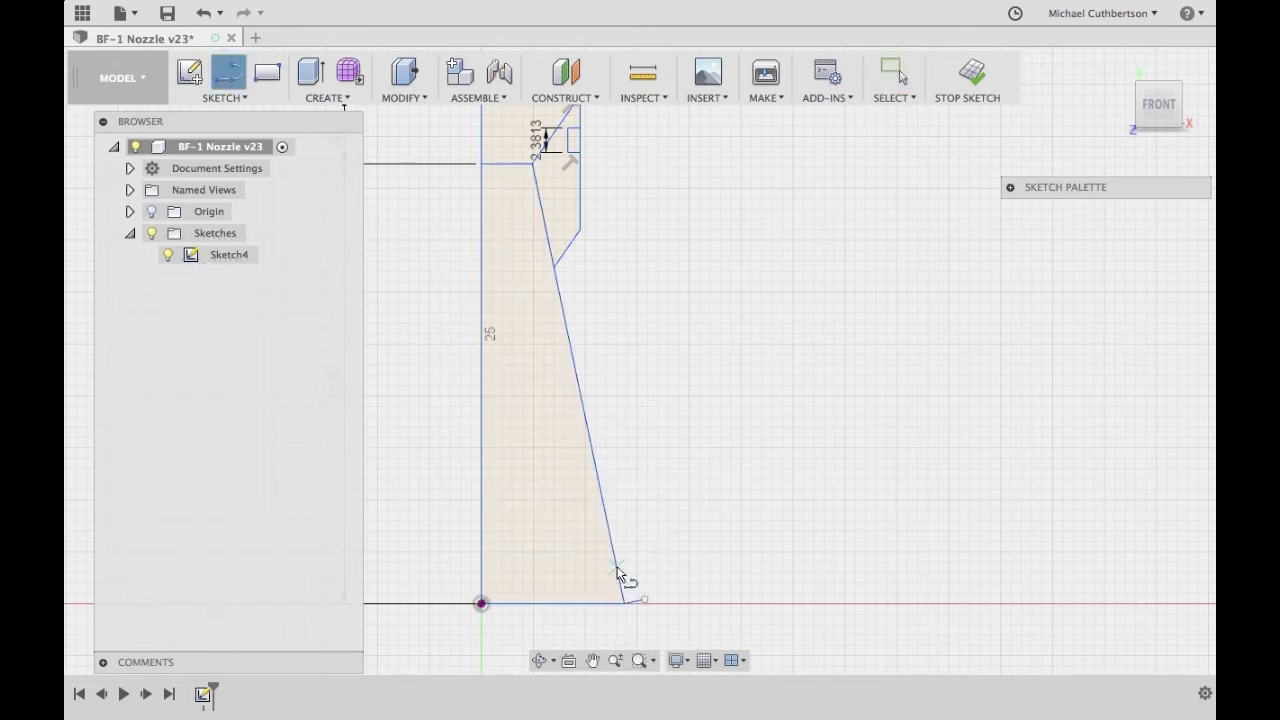
left_click(643, 598)
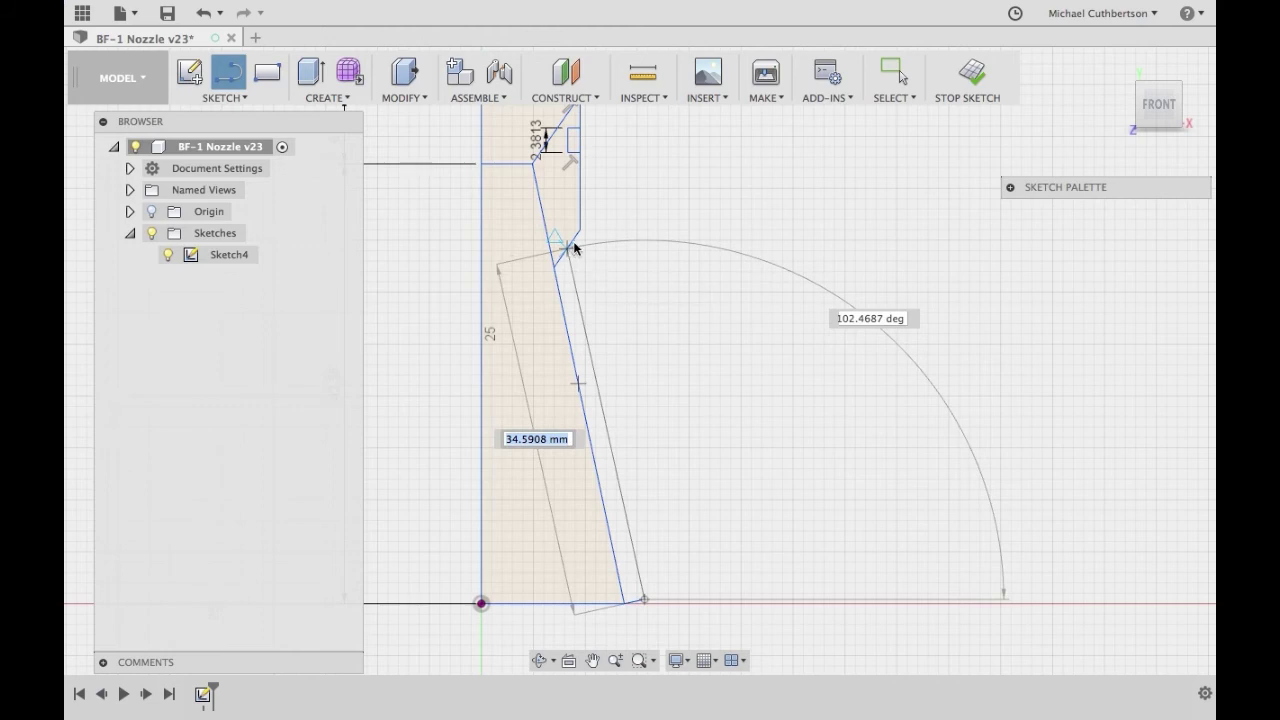
key("Escape")
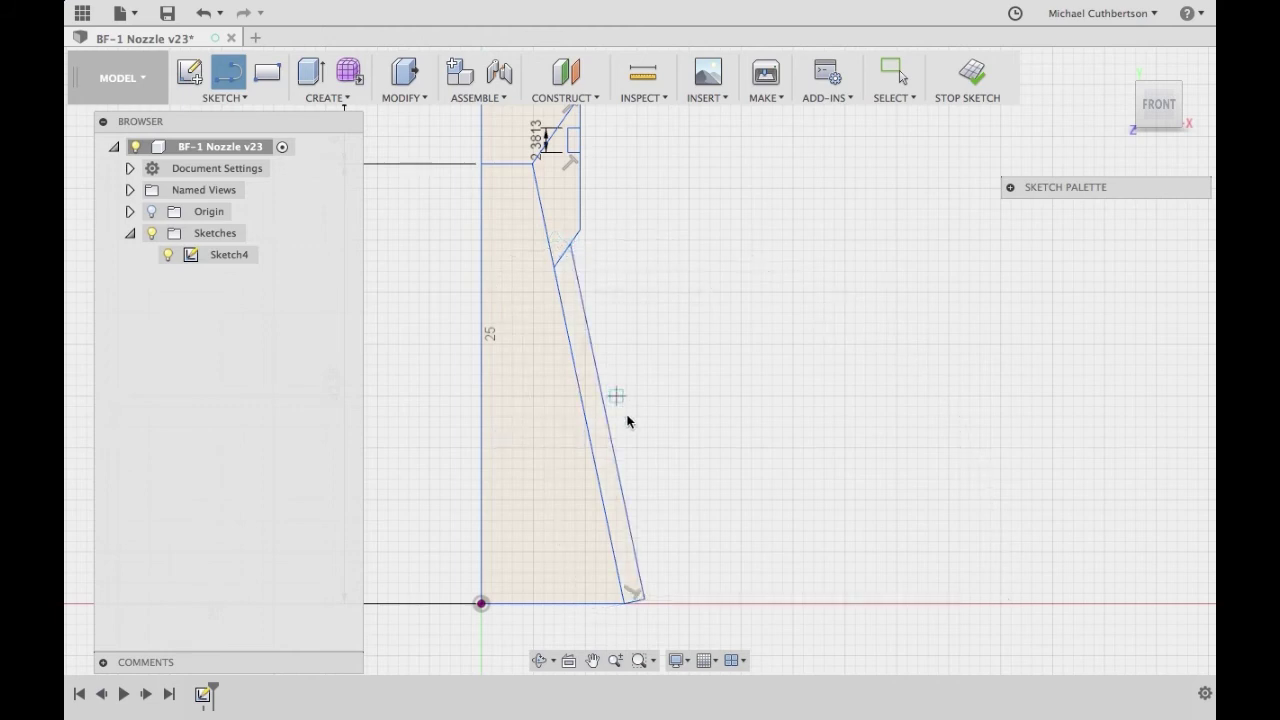
scroll(658, 553, "up", 3)
scroll(665, 530, "down", 3)
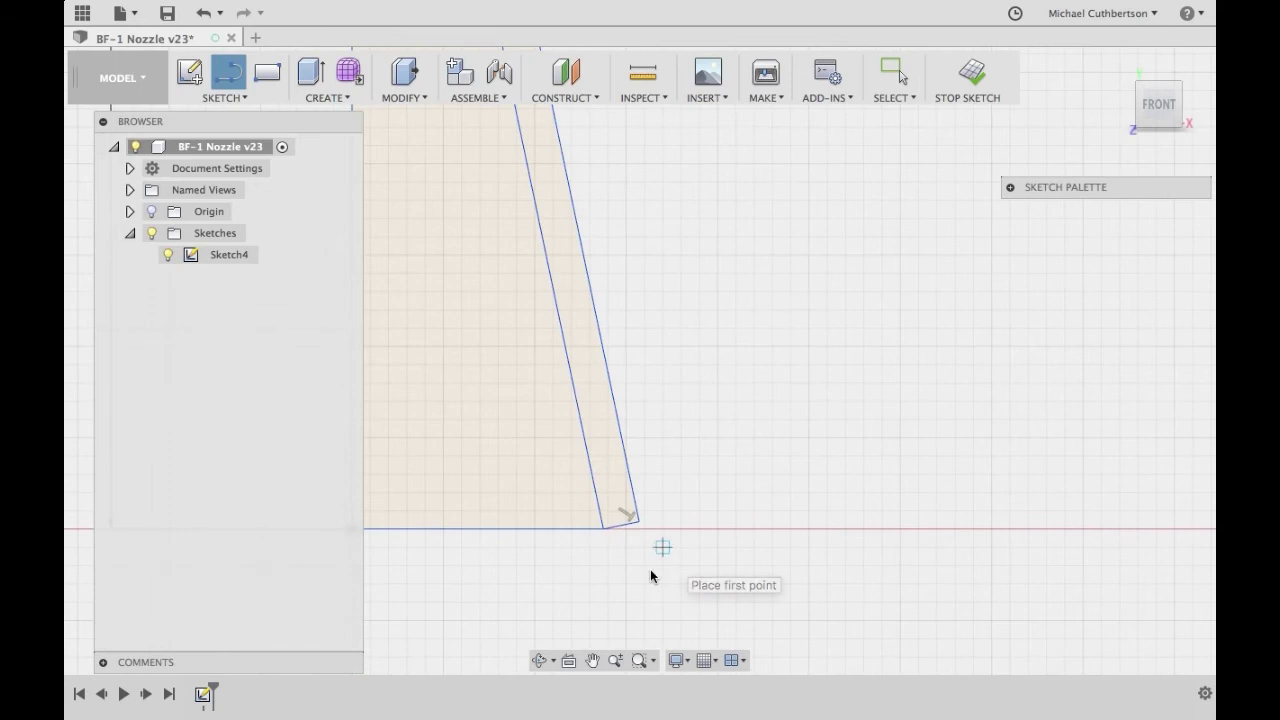
scroll(626, 543, "up", 5)
scroll(626, 545, "down", 5)
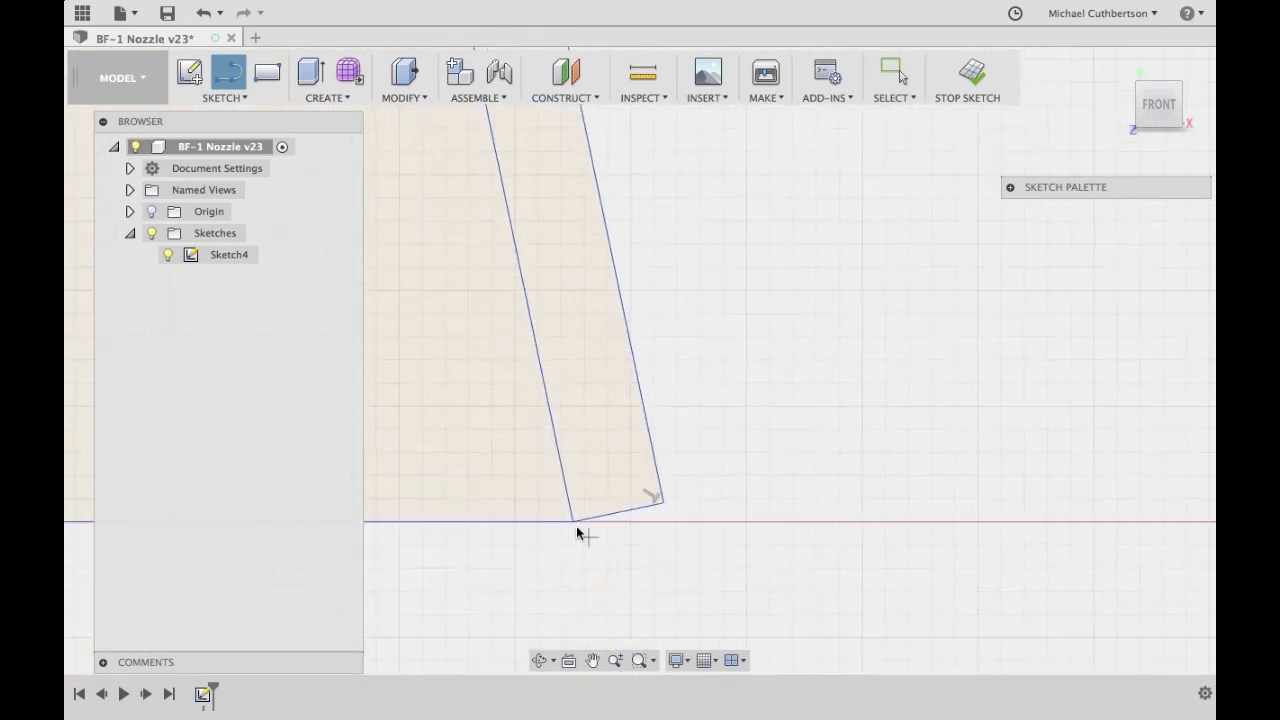
- Close the wall's bottom end with a line along the axis
left_click(573, 522)
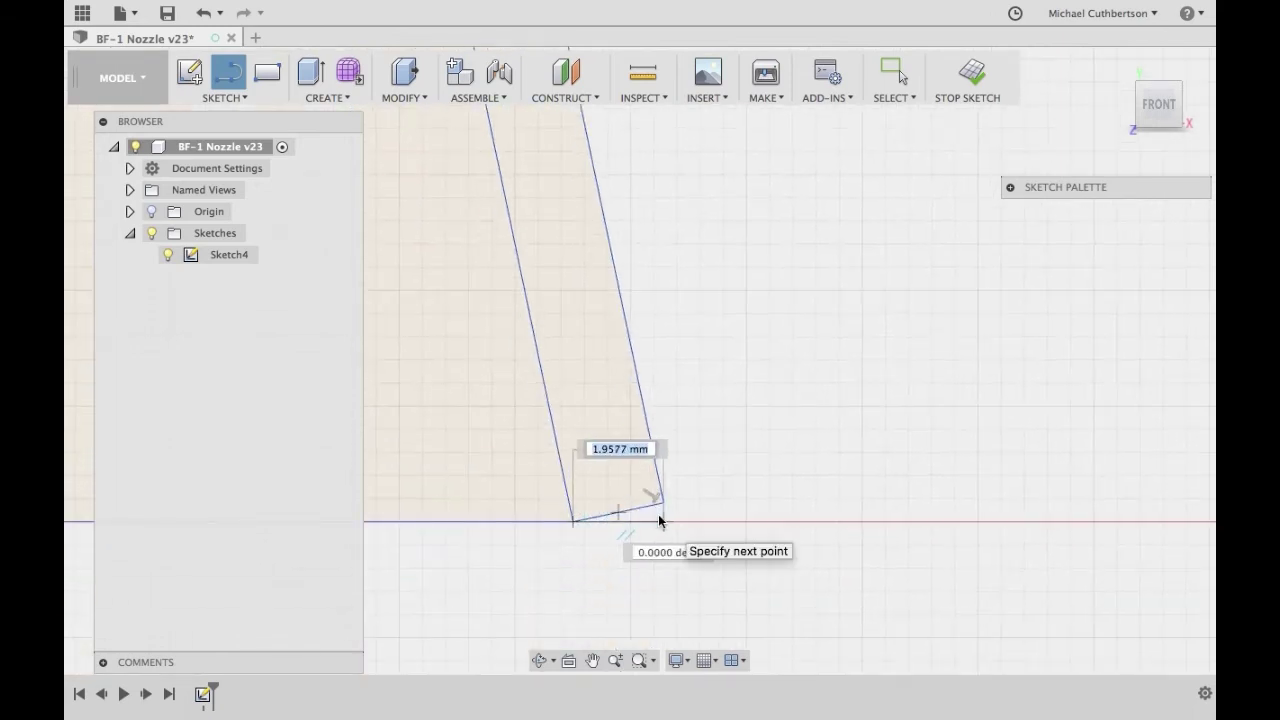
left_click(659, 519)
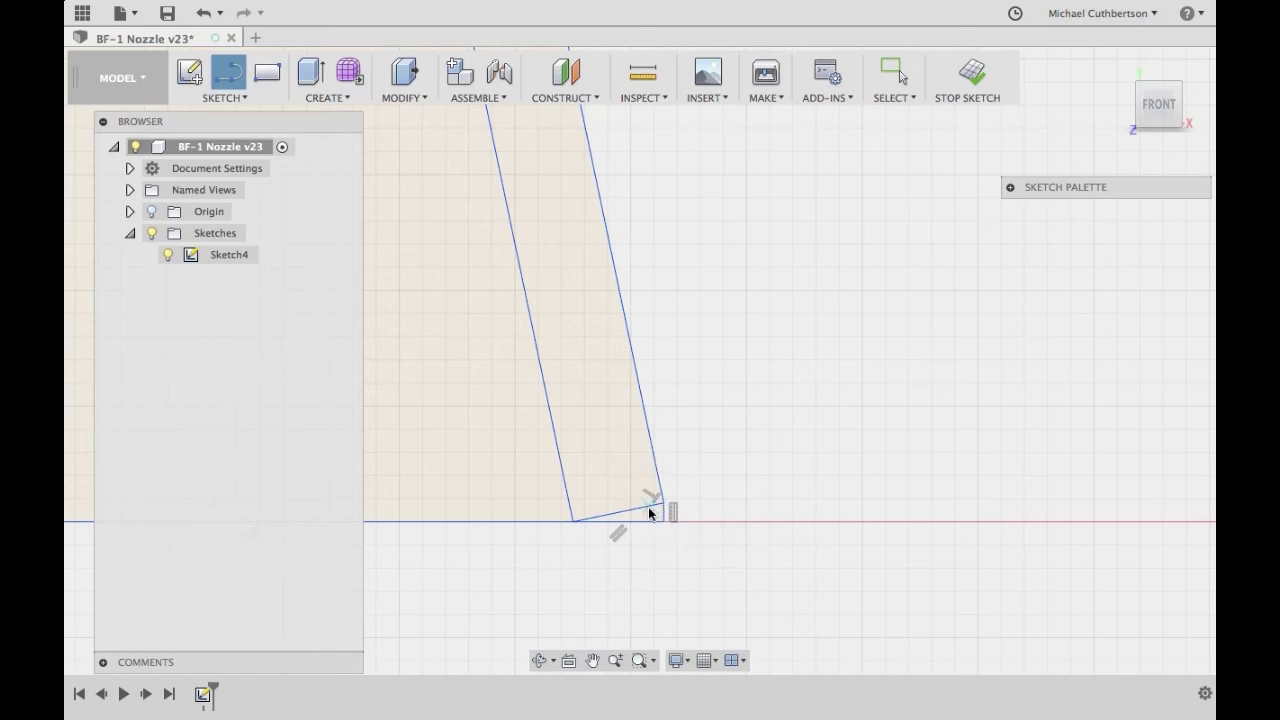
right_click(651, 510)
left_click(600, 515)
right_click(628, 518)
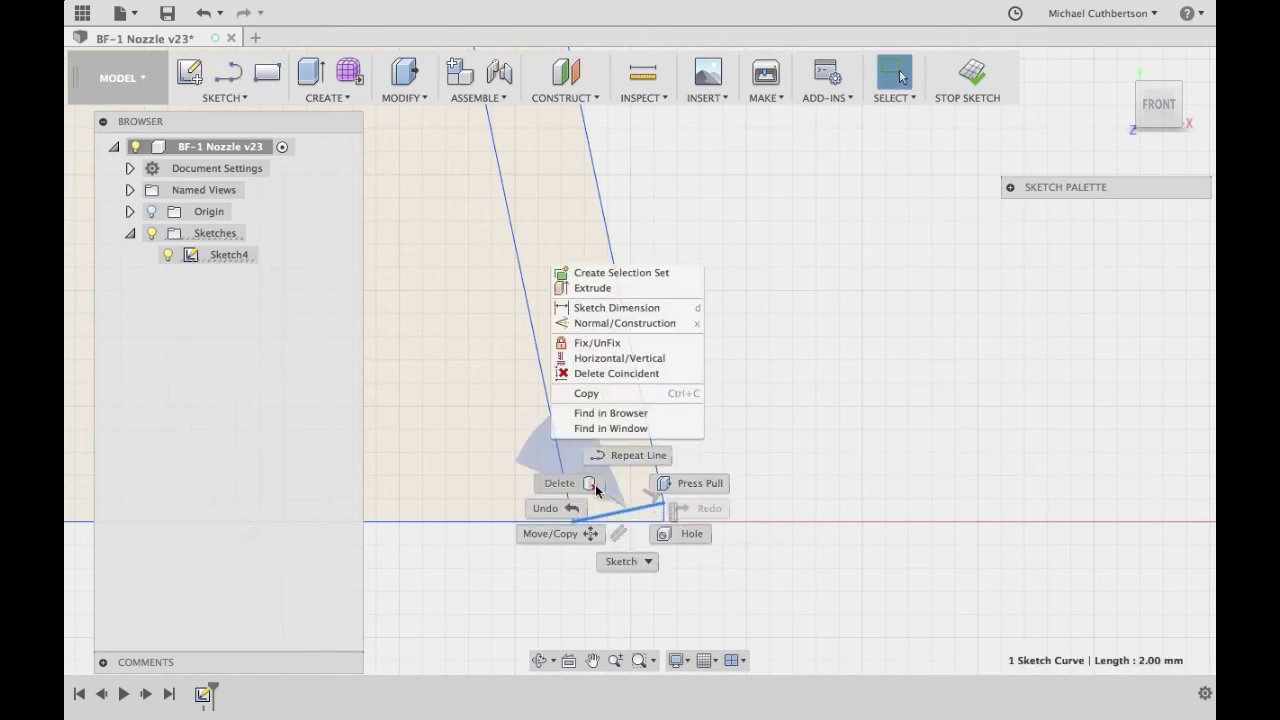
key("Escape")
scroll(596, 491, "up", 3)
- Join the inner wall's top point to the vertical line's end, closing the profile
key("l")
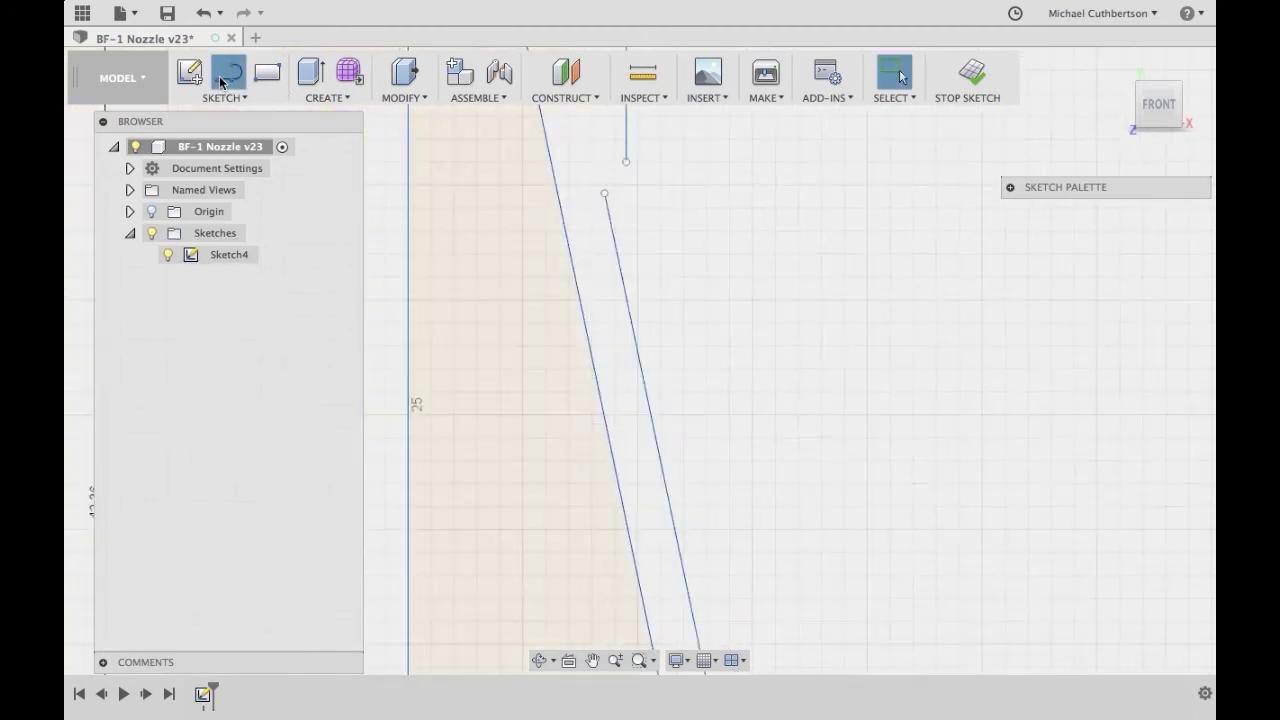
left_click(605, 191)
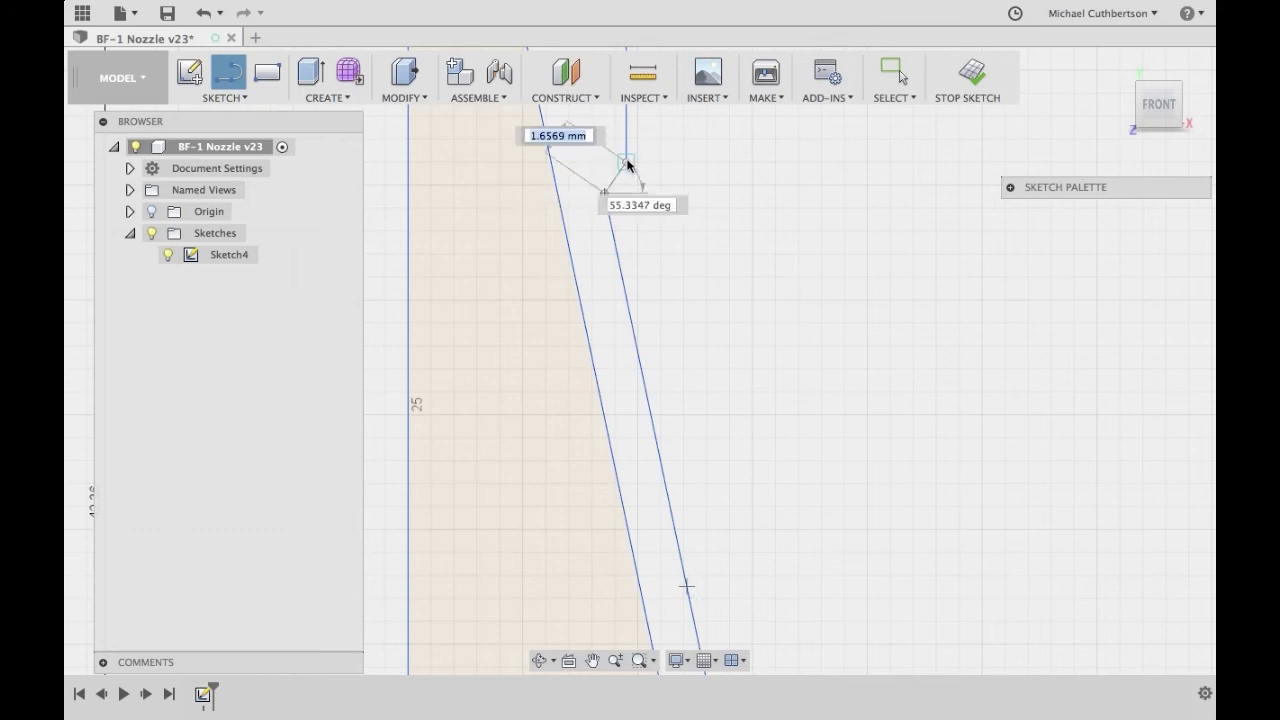
left_click(626, 161)
scroll(687, 213, "down", 2)
scroll(687, 220, "up", 2)
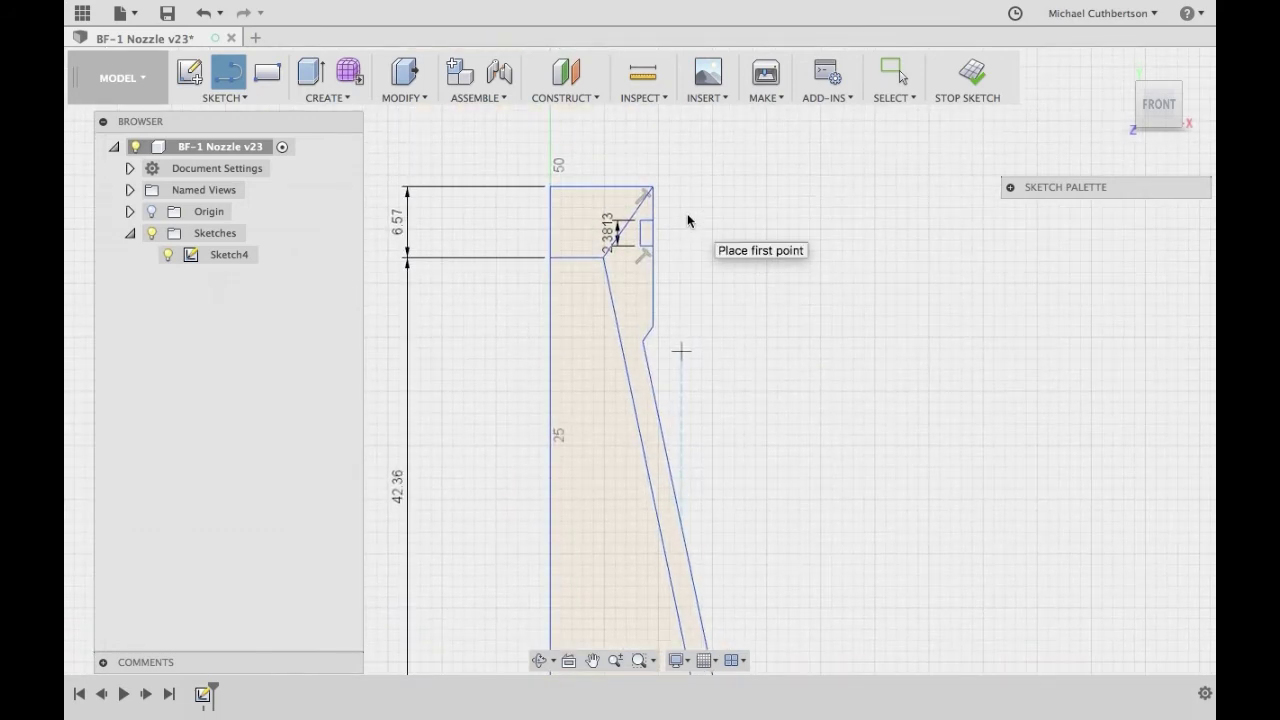
right_click(687, 213)
left_click(608, 214)
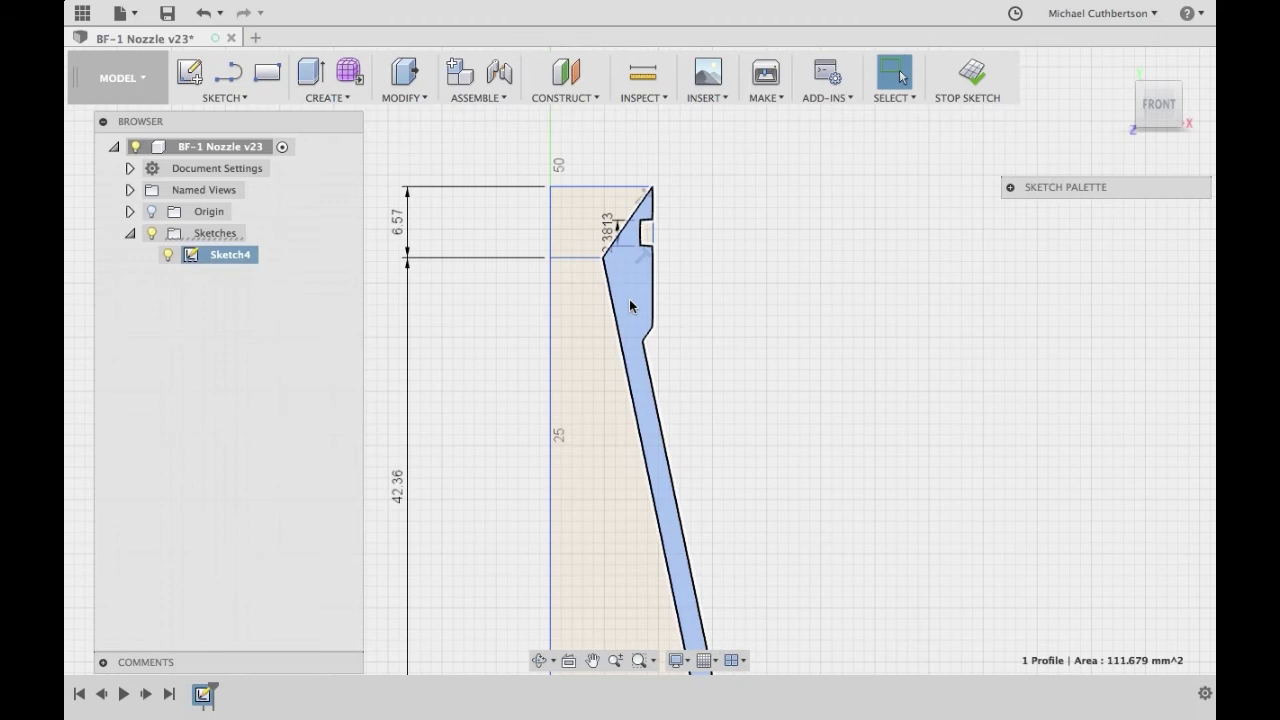
scroll(630, 303, "down", 3)
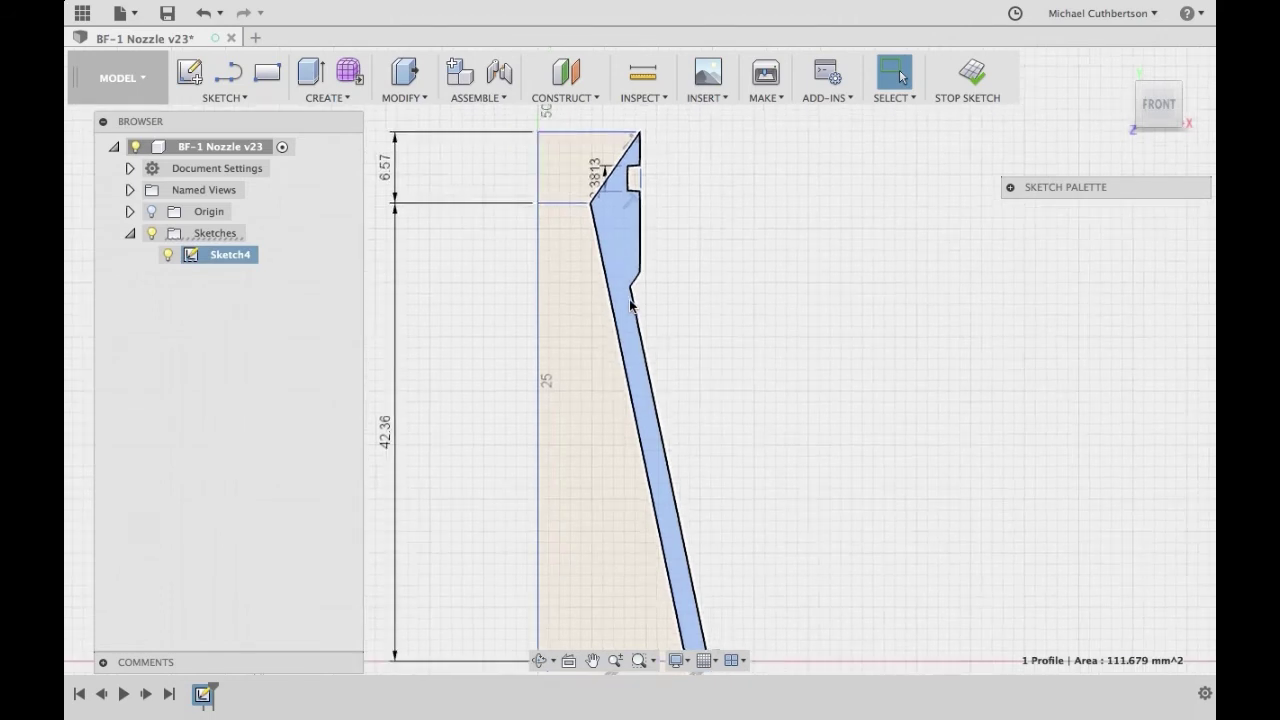
- Revolve the wall profile 360° around its left vertical line into solid Body7, then view it from Front and Top
left_click(343, 98)
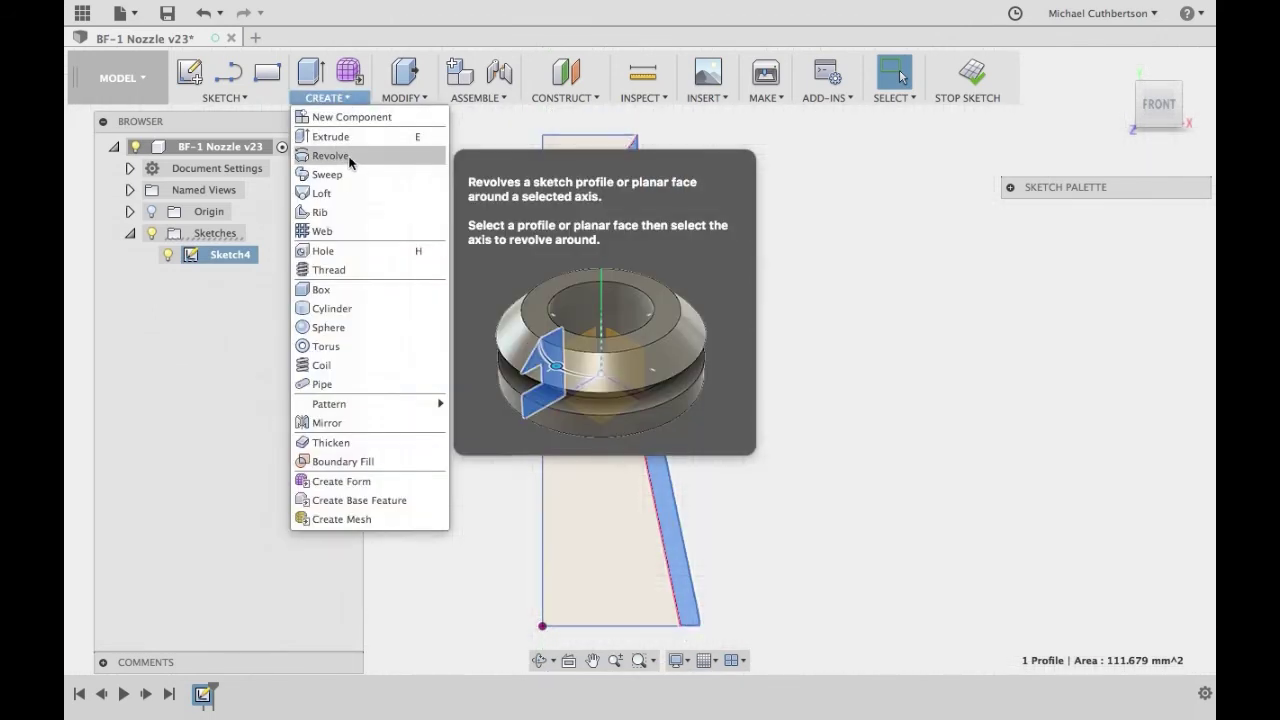
left_click(349, 156)
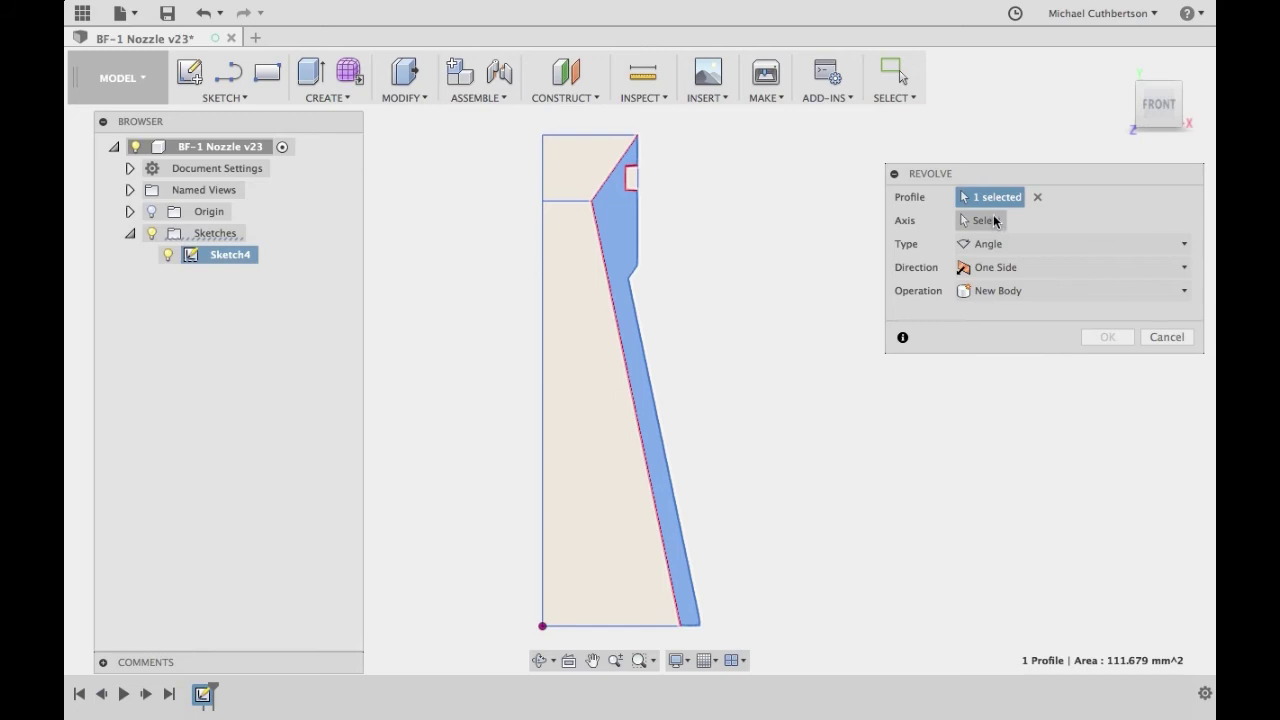
left_click(994, 221)
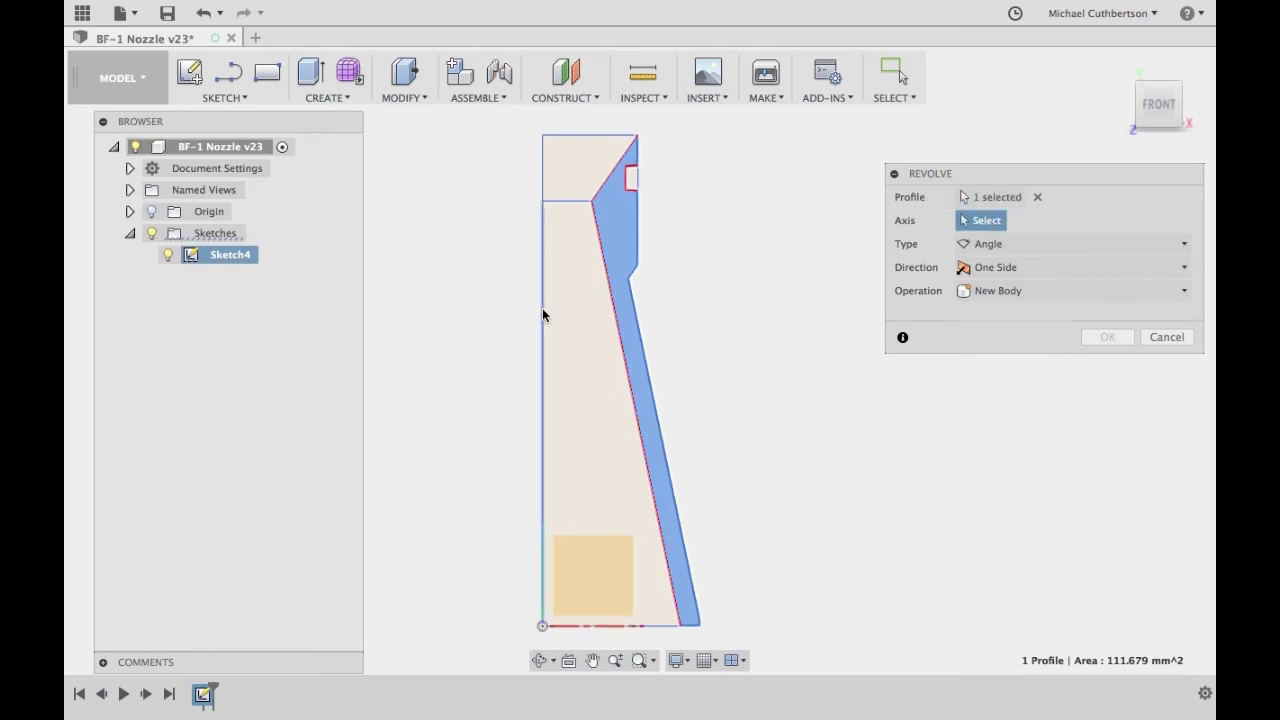
left_click(542, 308)
left_click(1107, 361)
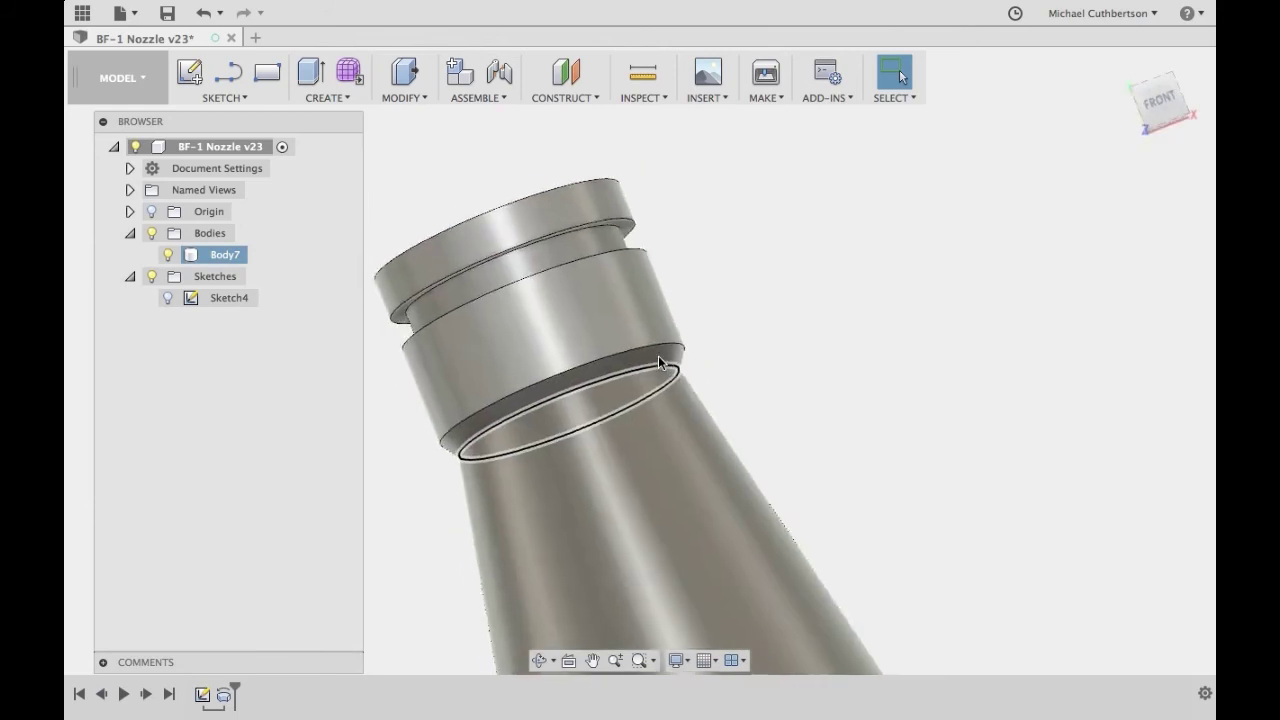
left_click(1162, 102)
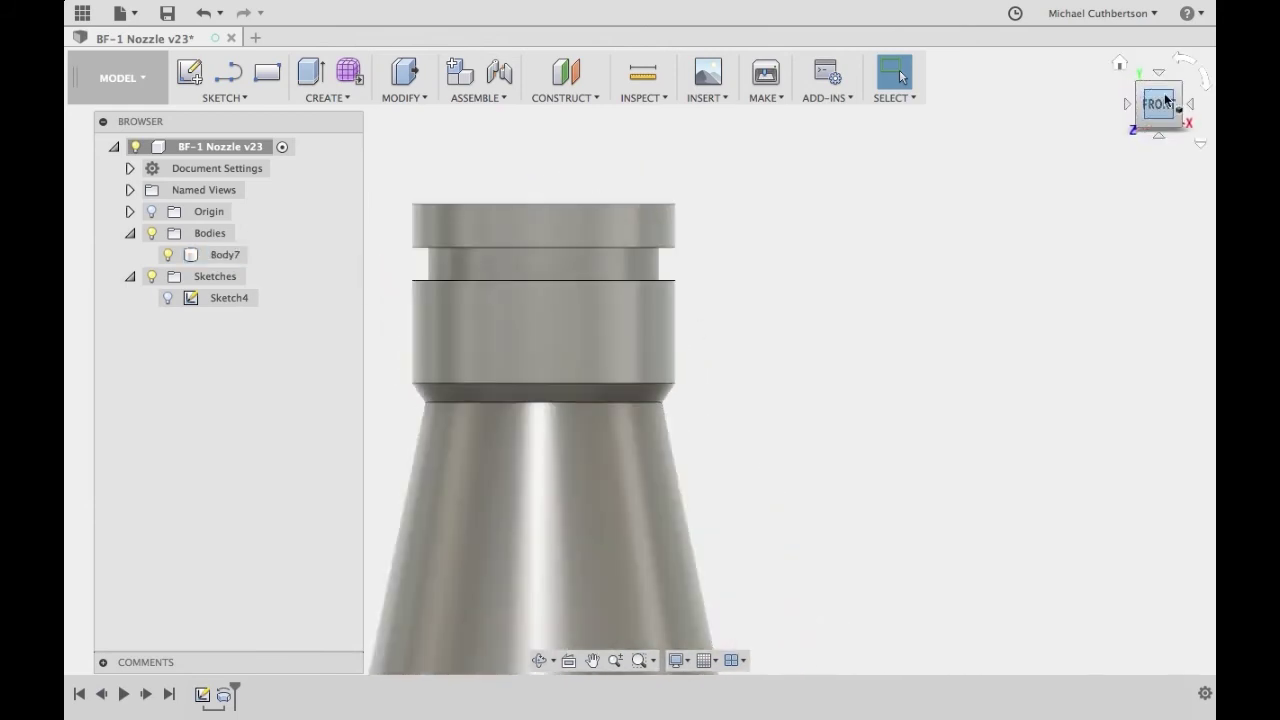
left_click(1162, 80)
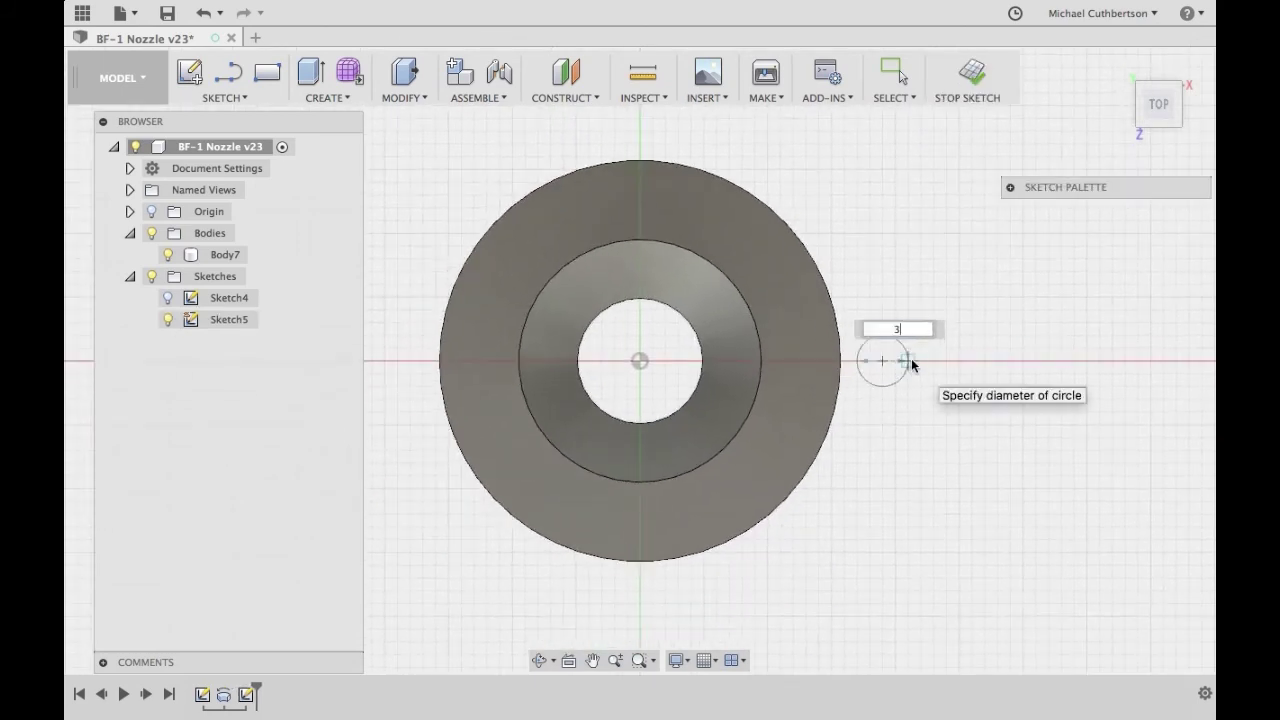
- Draw a 3 mm diameter circle and delete its Ø3.00 dimension
type("3")
key("Tab")
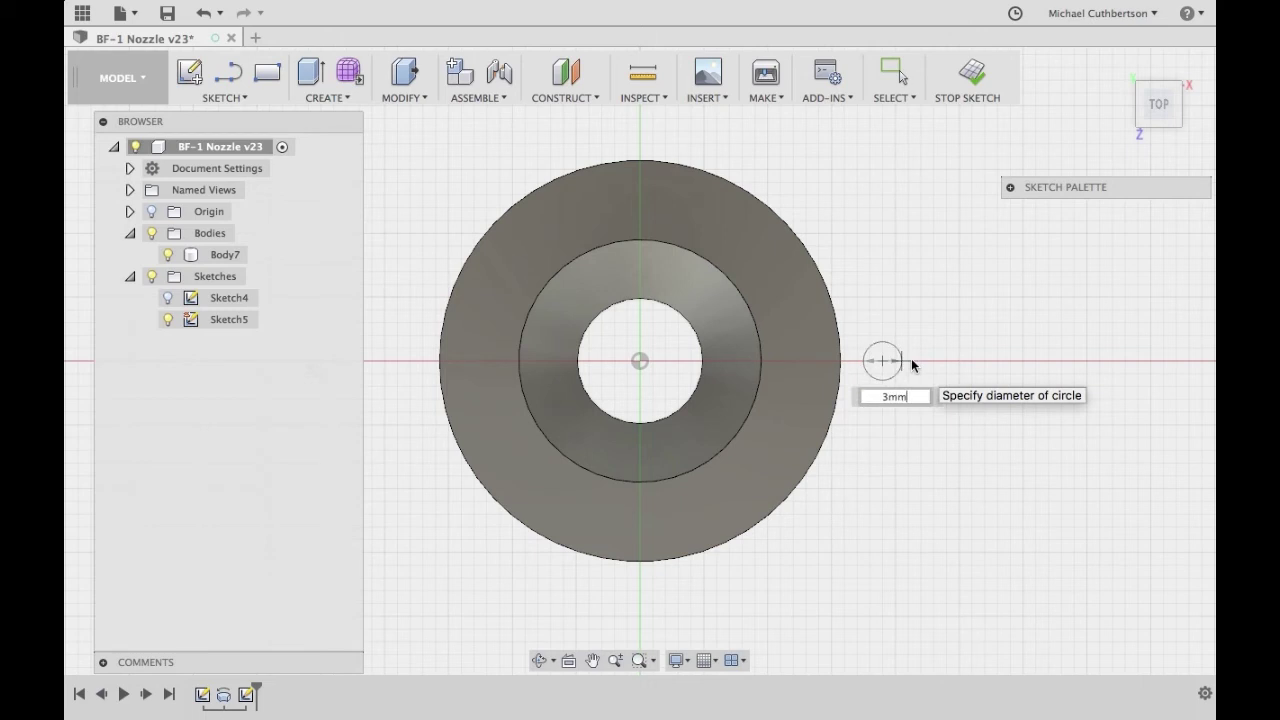
key("Return")
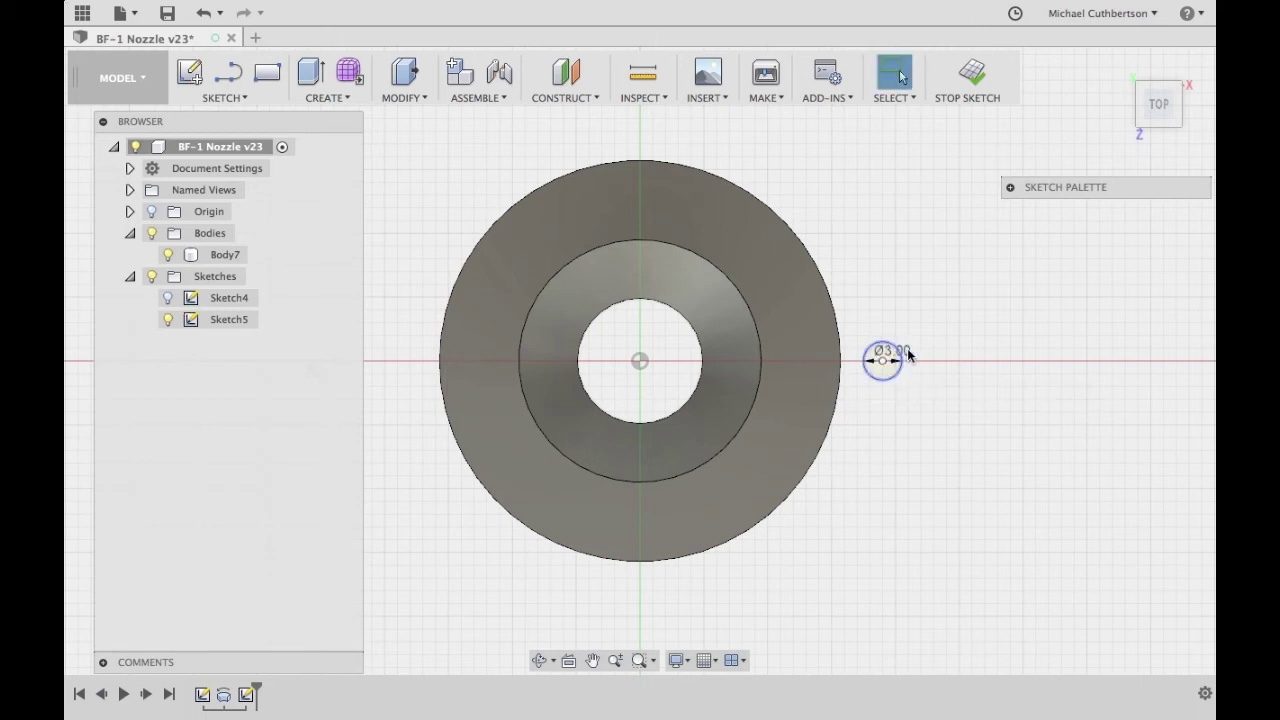
right_click(907, 348)
left_click(886, 341)
- Extrude the small circle 4 mm to form the Screw body
left_click(813, 326)
right_click(813, 326)
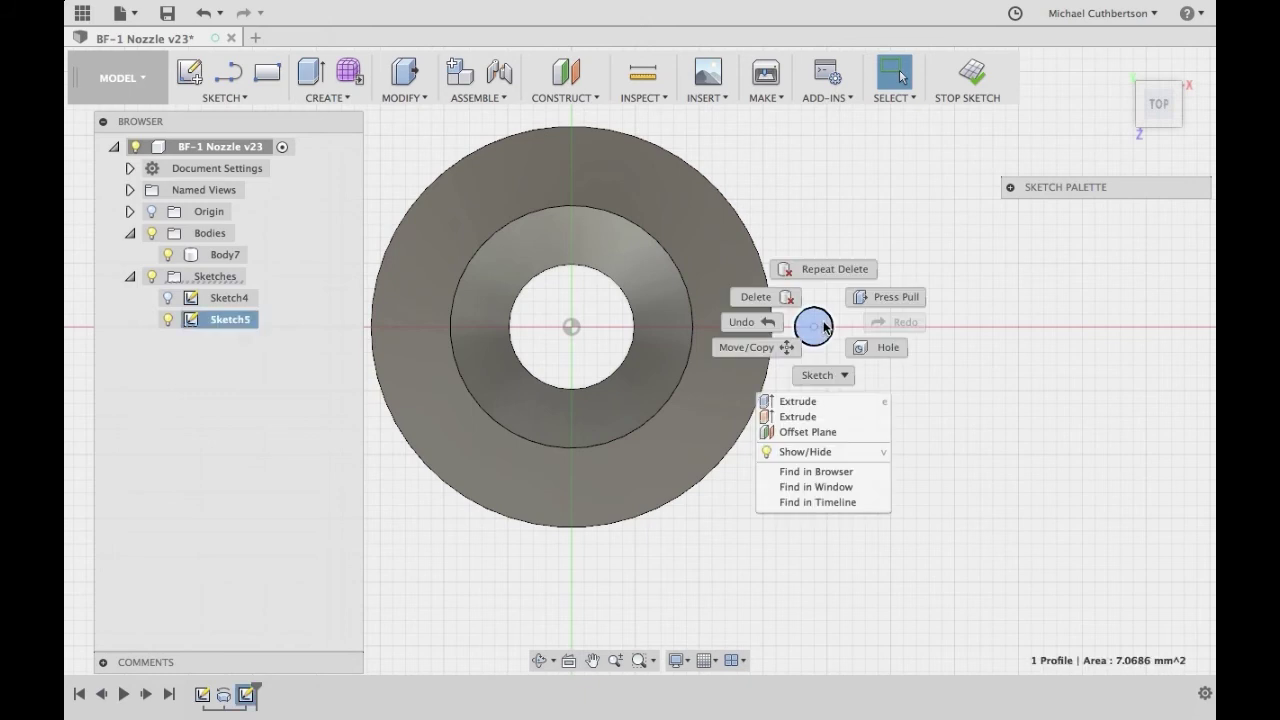
key("e")
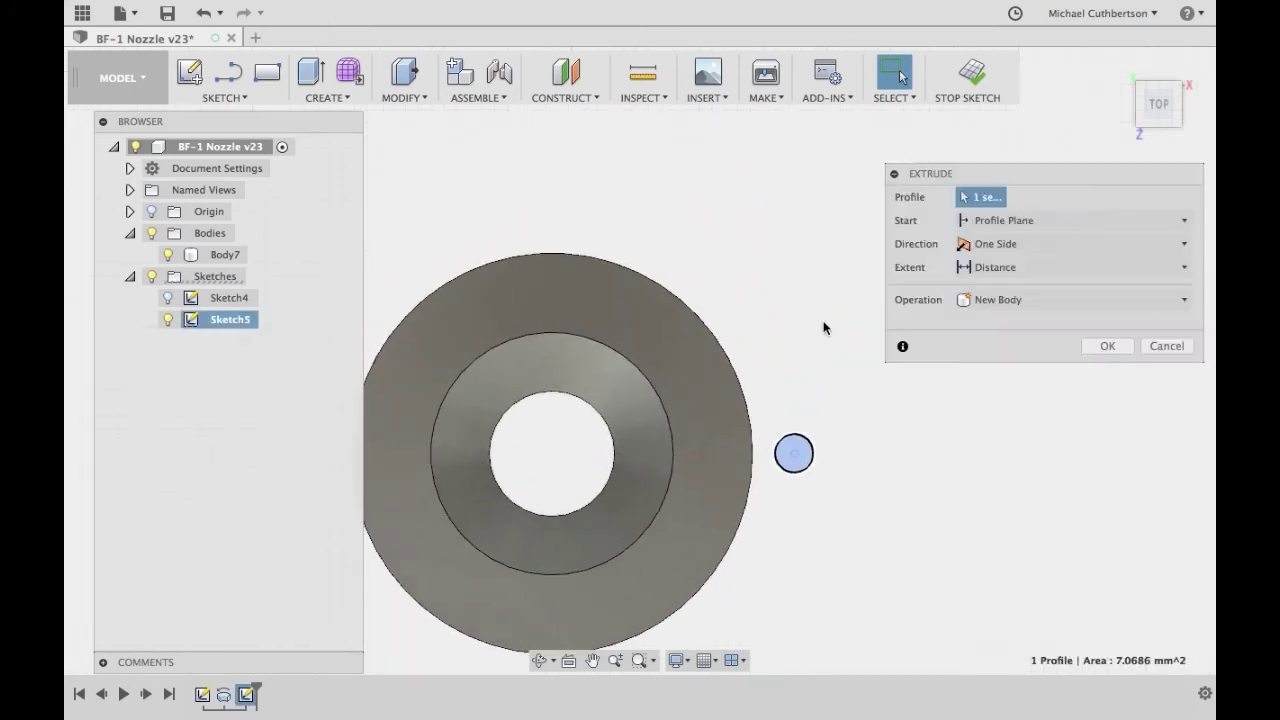
type("4")
key("Return")
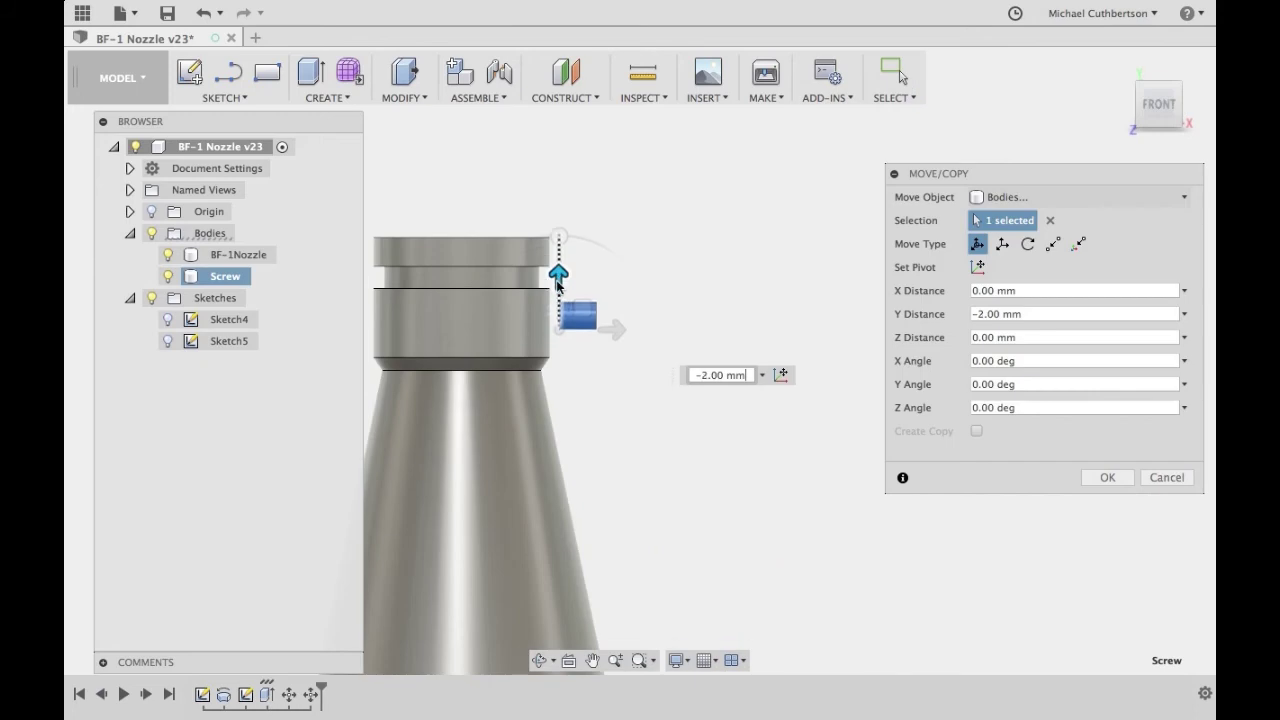
- Move the Screw body 3 mm down and -4 mm along X into the nozzle collar
left_click_drag(560, 278, 588, 314)
scroll(560, 288, "up", 3)
left_click_drag(650, 377, 550, 361)
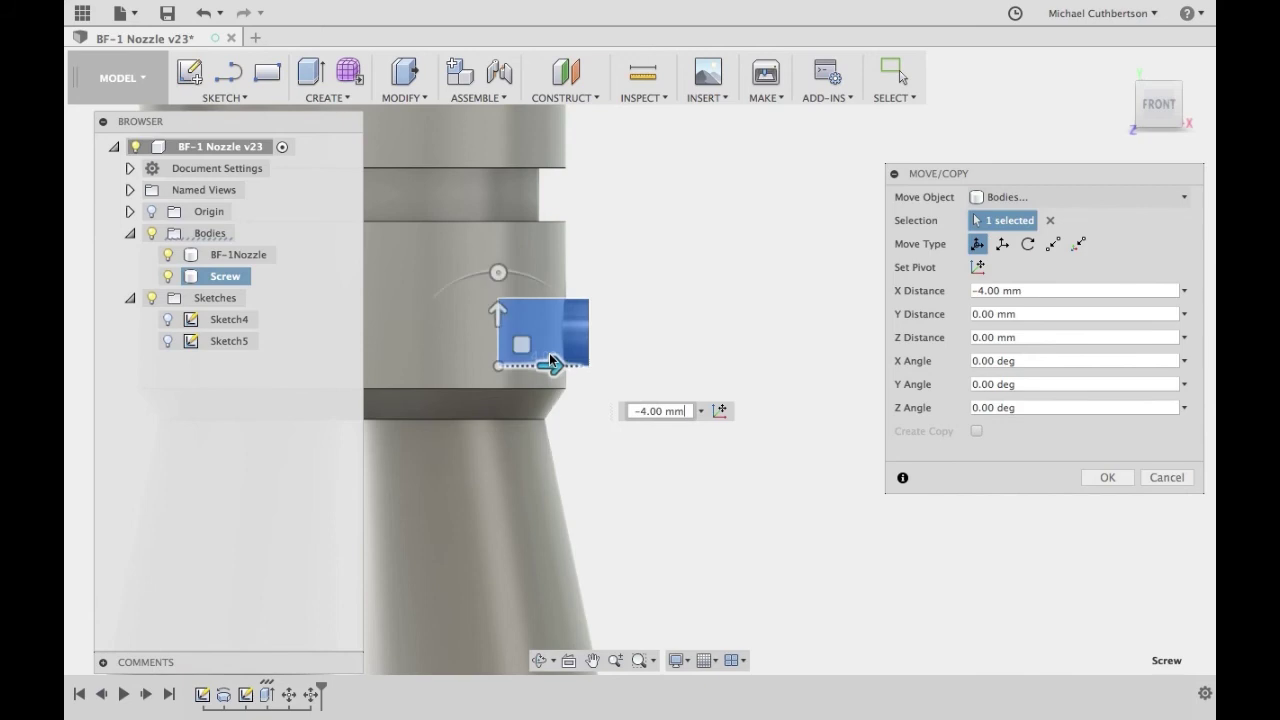
key("Return")
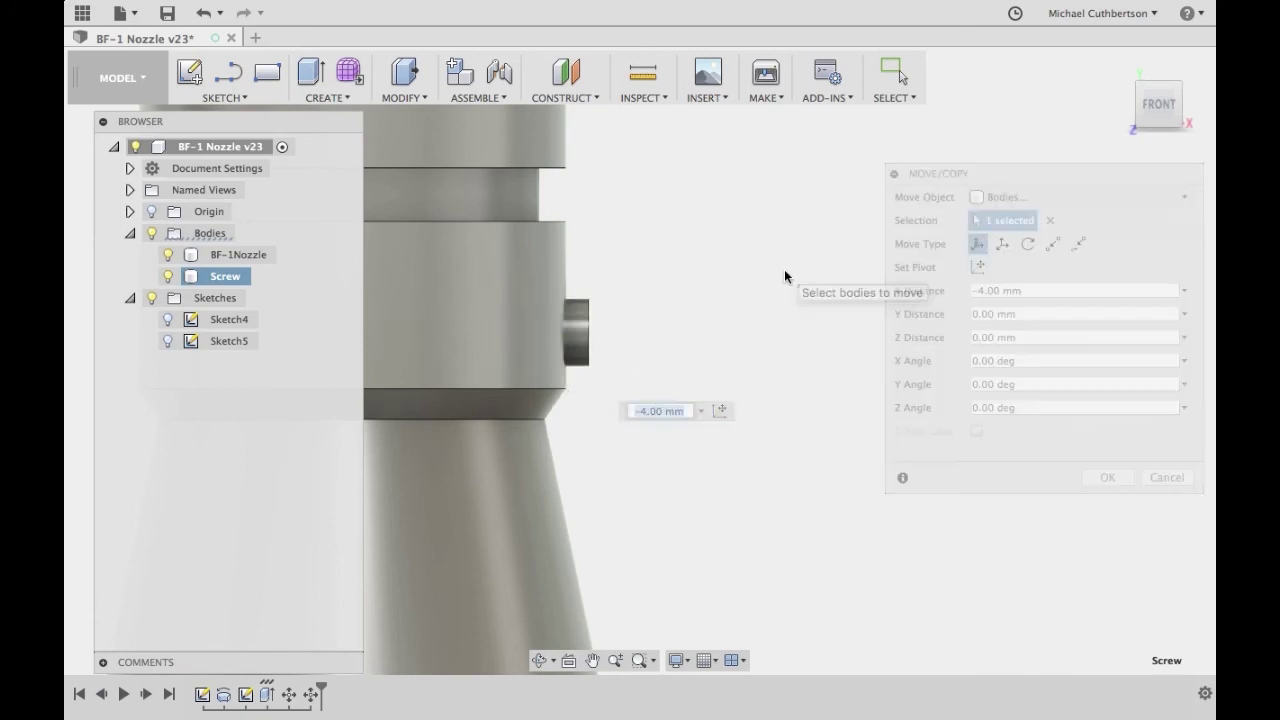
middle_click_drag(807, 260, 824, 248, "shift")
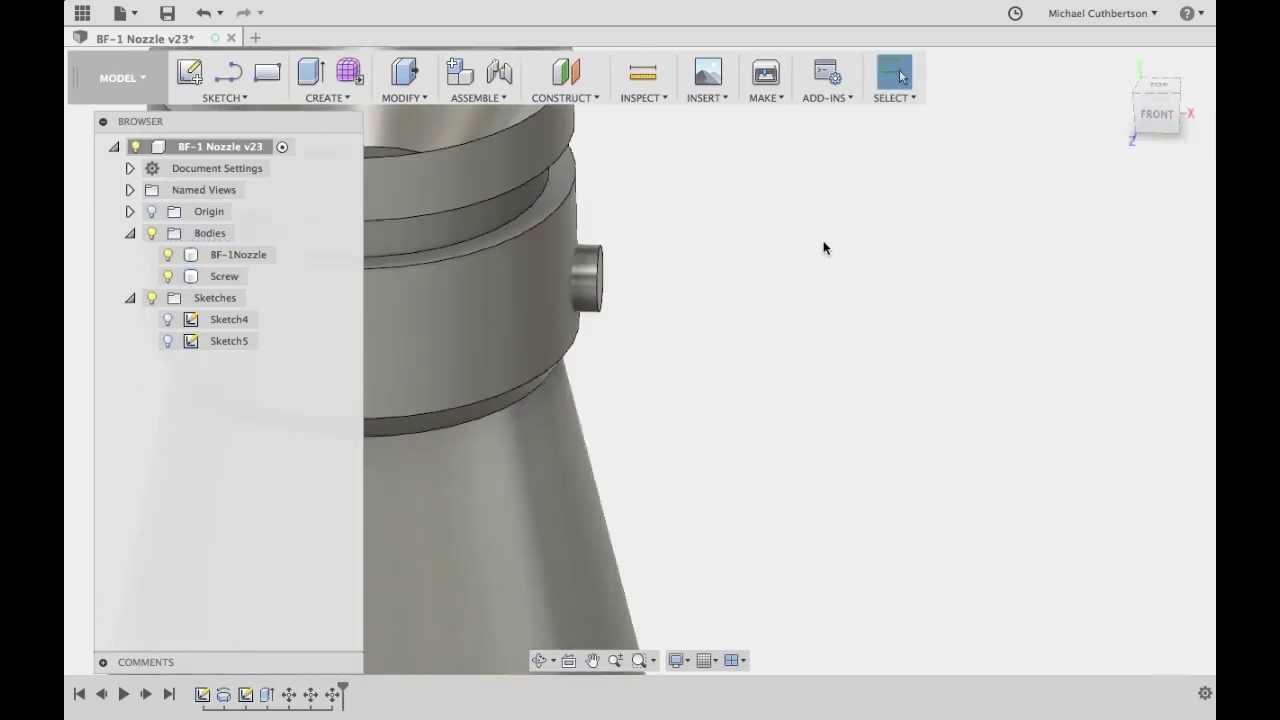
left_click(1163, 88)
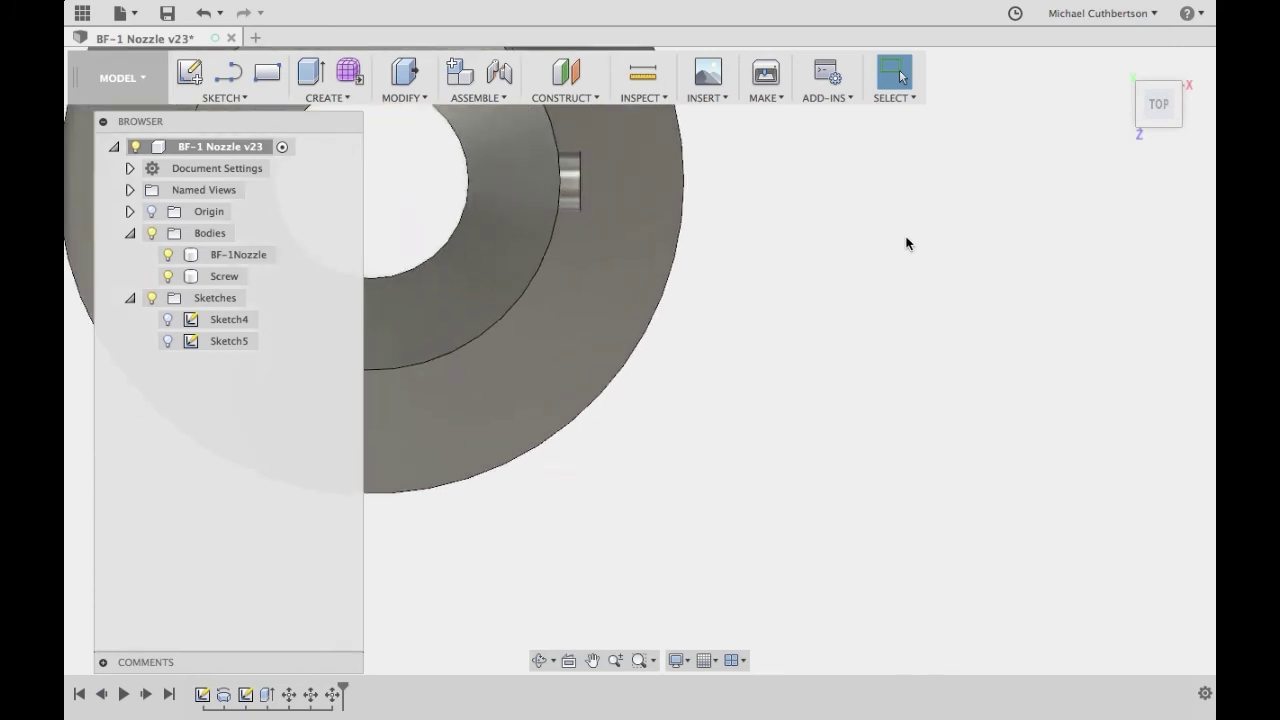
left_click(222, 278)
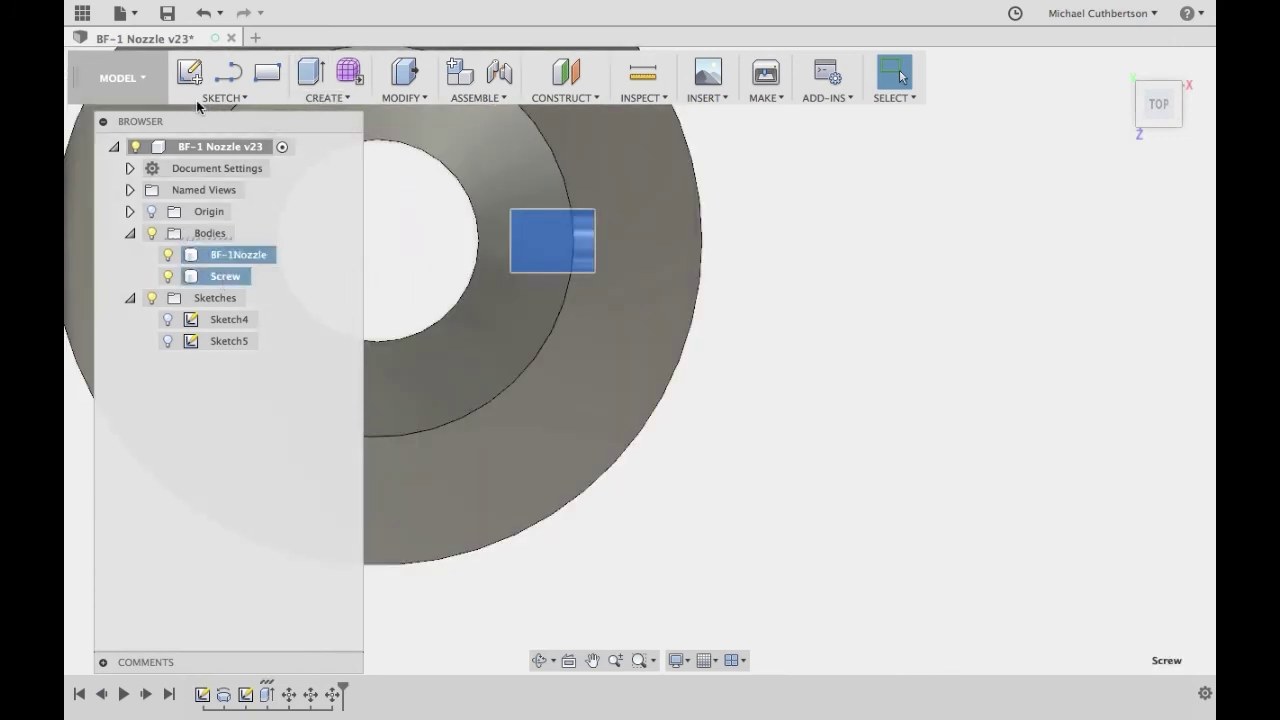
- Circular-pattern the Screw body 4 times around the collar's circular edge, creating Screw (1) to Screw (3)
left_click(327, 97)
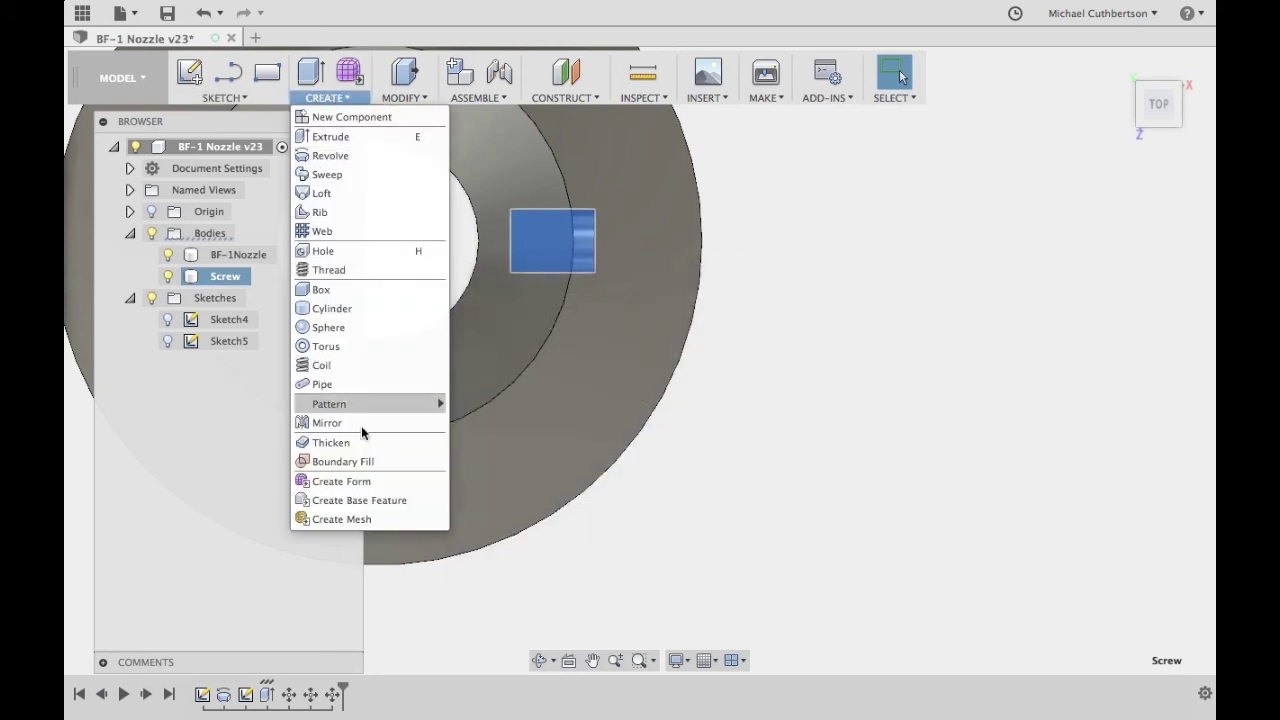
mouse_move(372, 408)
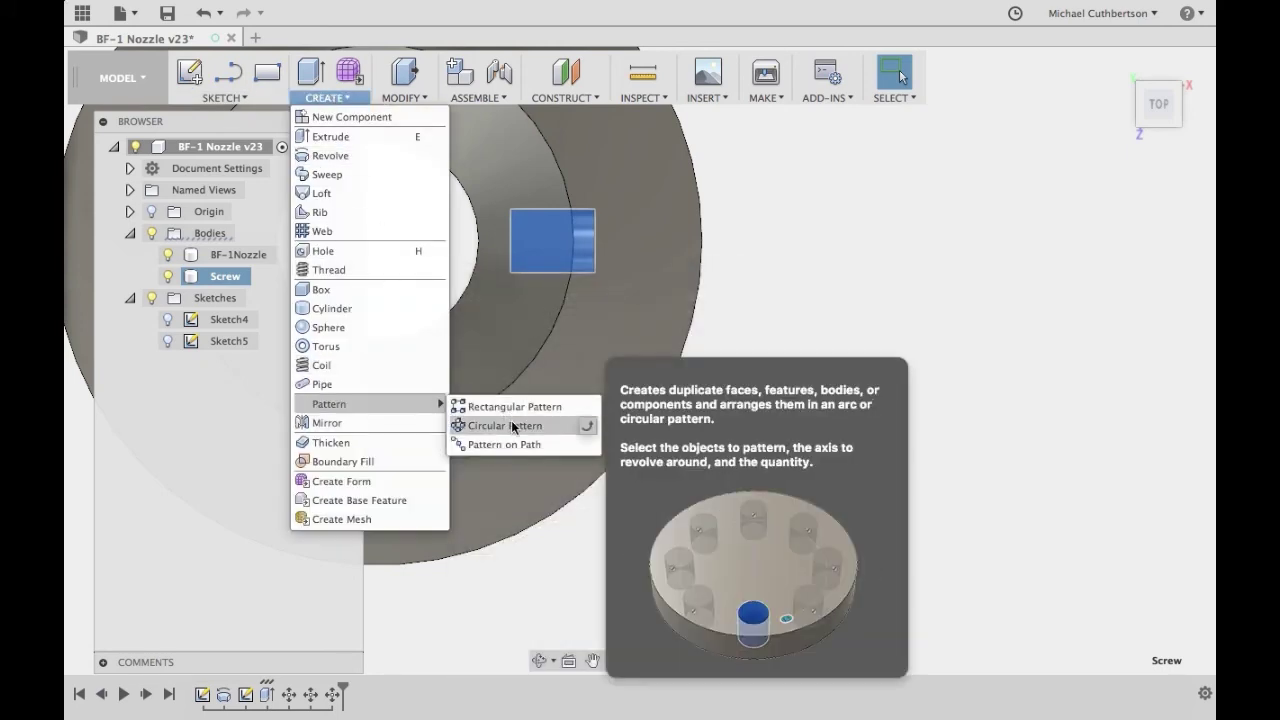
left_click(507, 426)
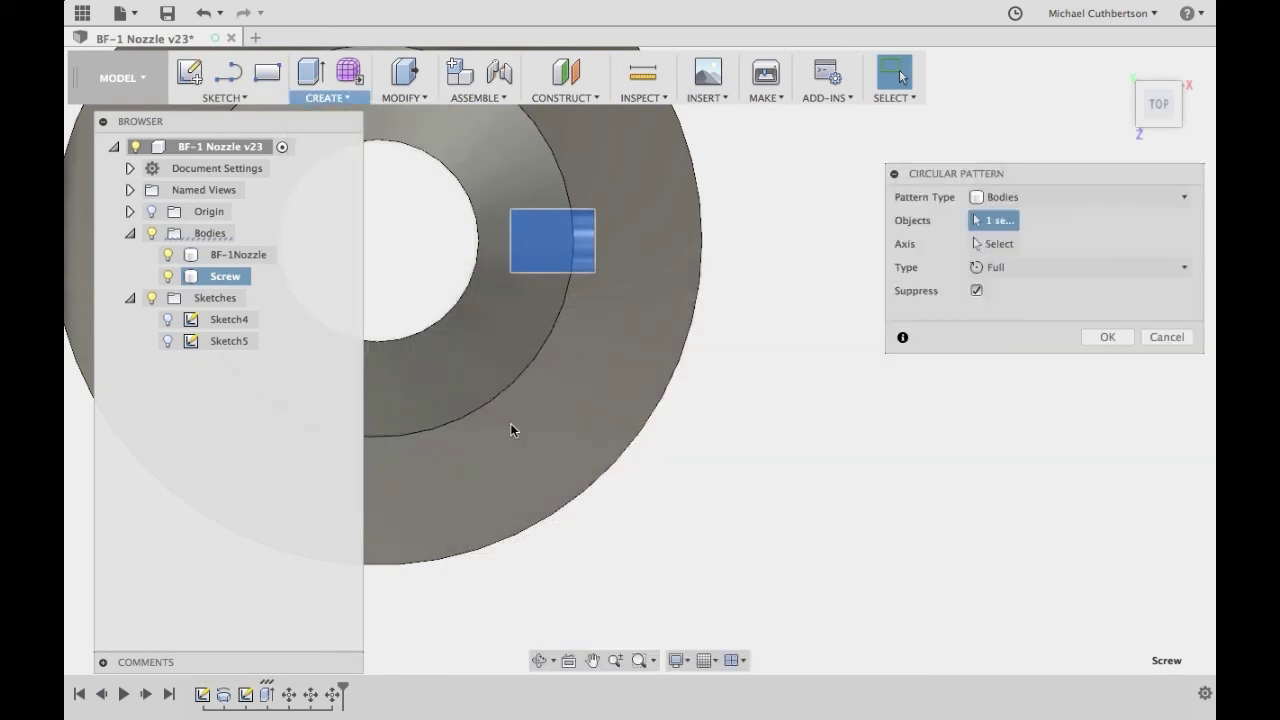
left_click(561, 310)
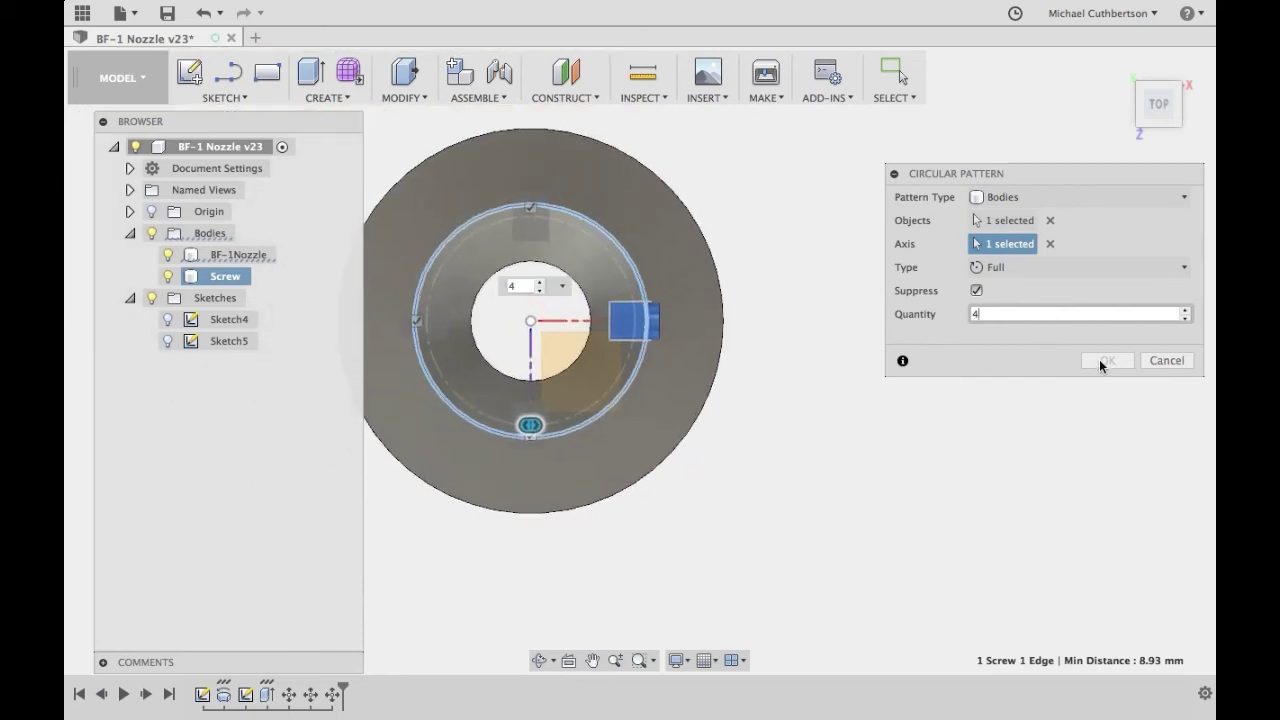
left_click(1099, 359)
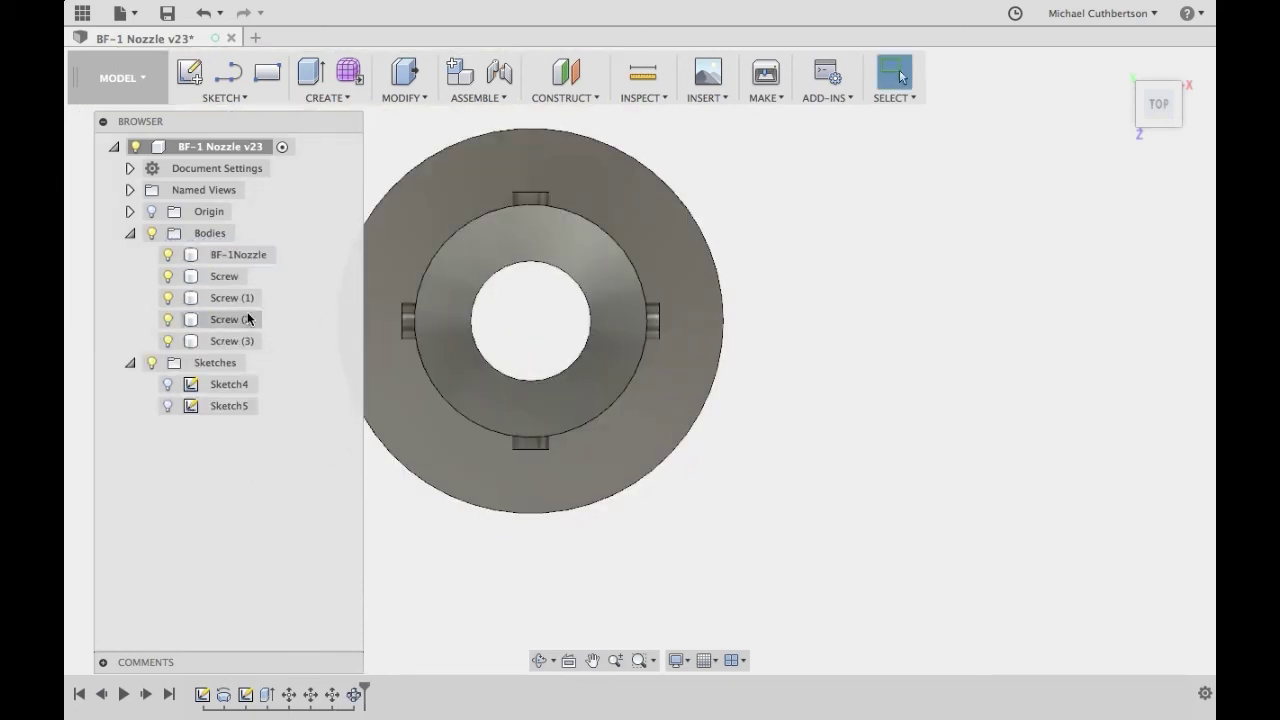
left_click(234, 341)
- Select all four Screw bodies in the browser for a Combine
left_click(236, 300, "shift")
left_click(234, 279, "shift")
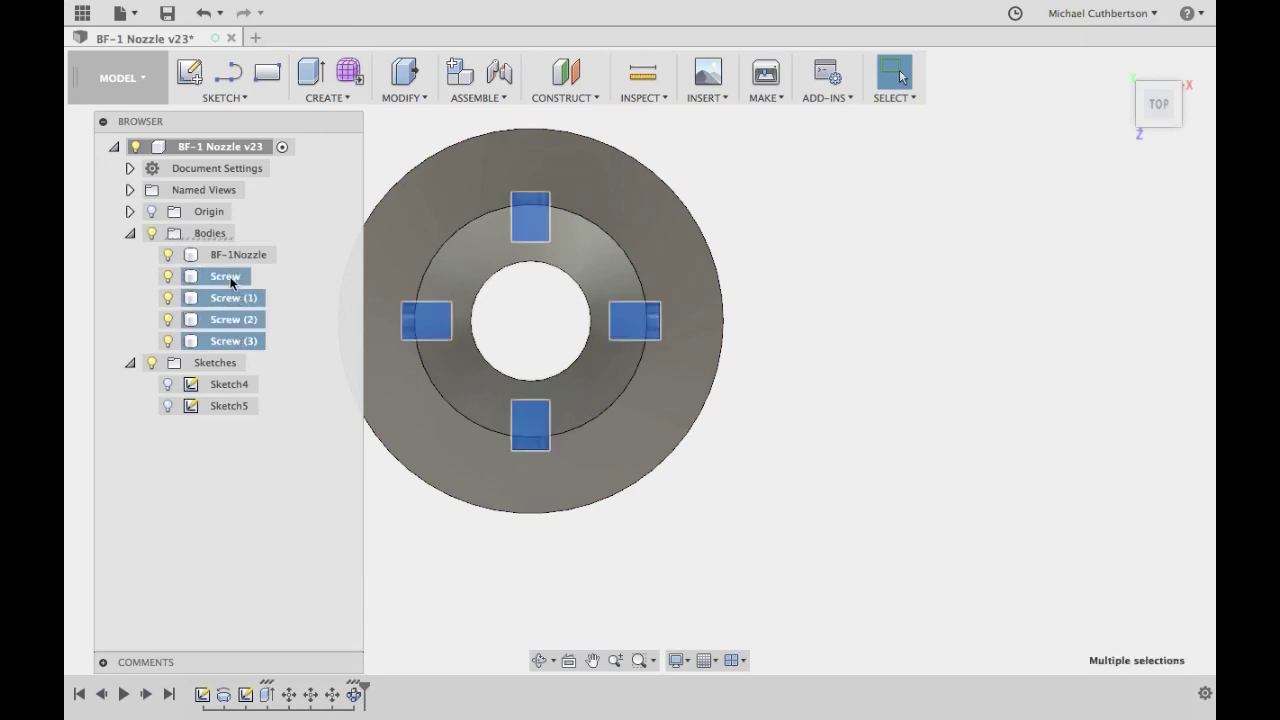
left_click(404, 98)
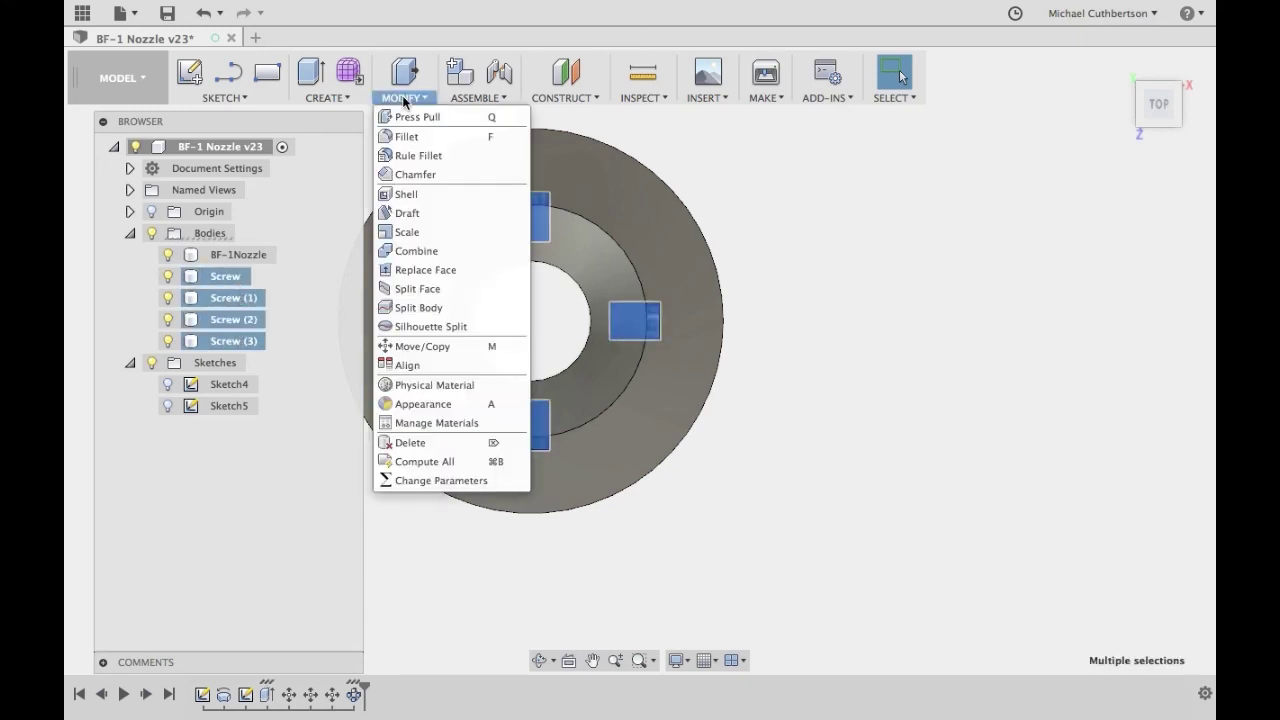
left_click(456, 258)
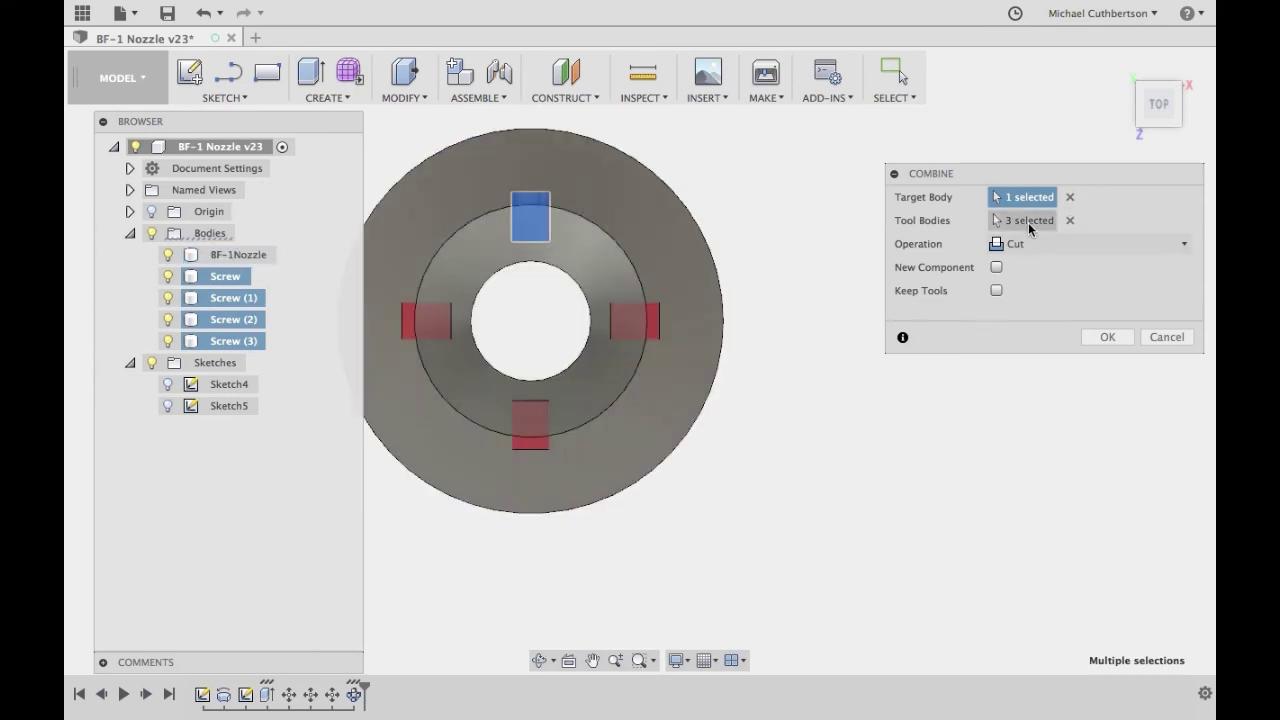
- Set BF-1Nozzle as the Combine target body
left_click(681, 227)
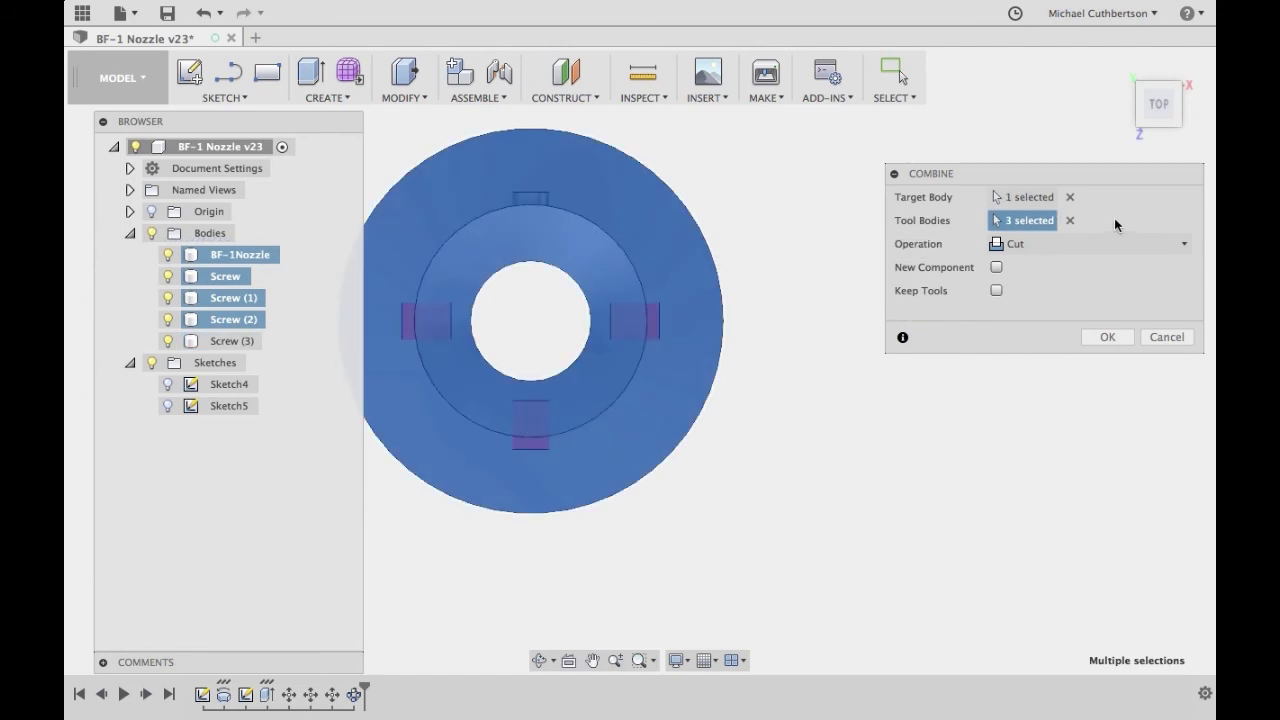
left_click(1069, 197)
left_click(1073, 226)
left_click(1013, 197)
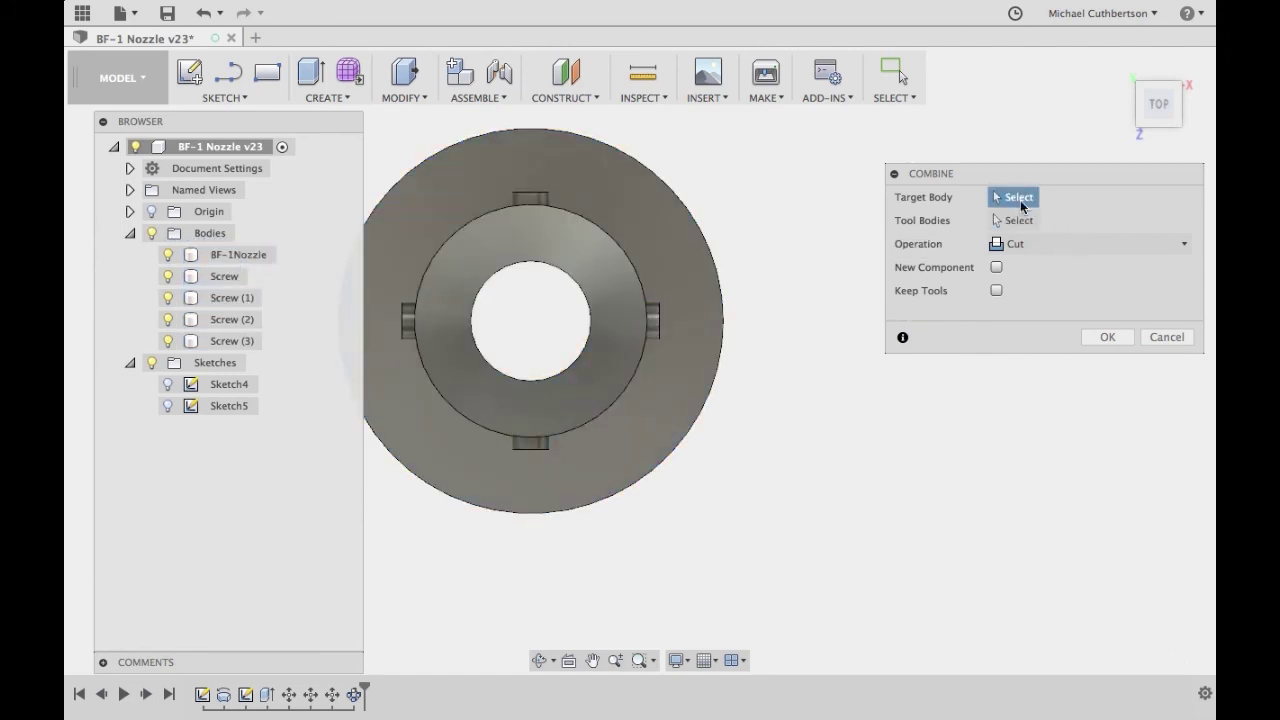
left_click(685, 238)
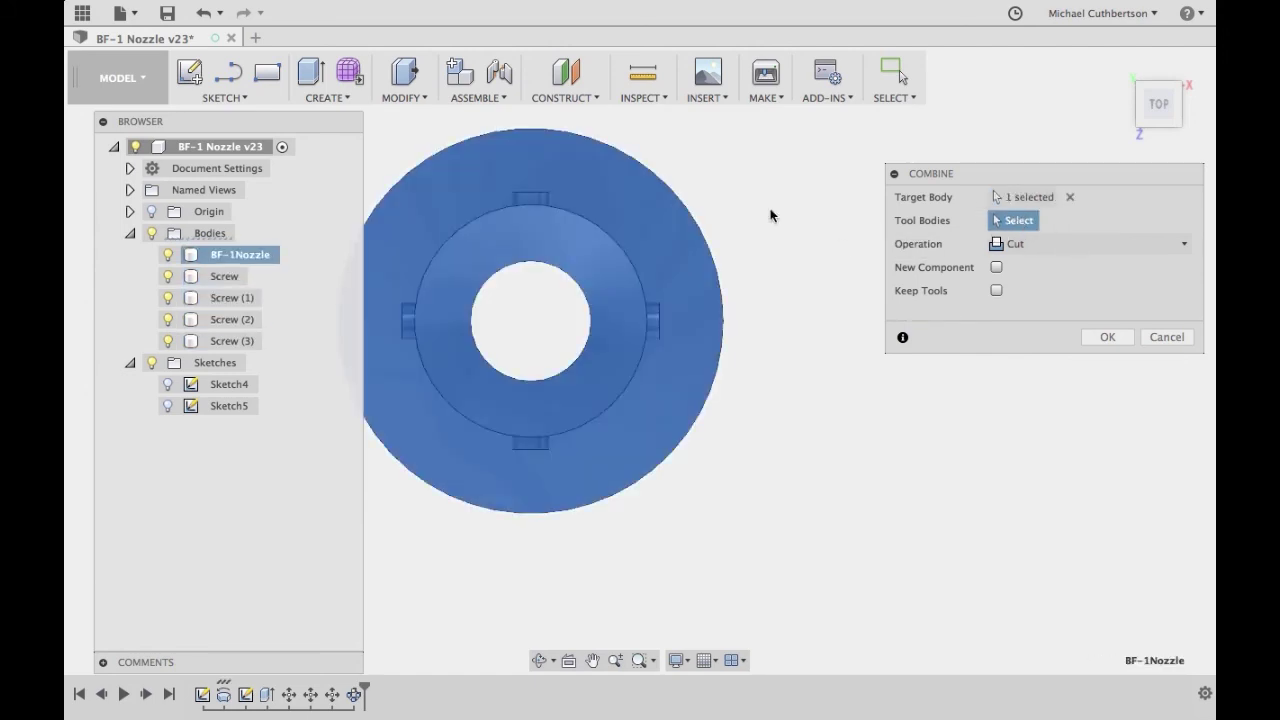
- Add the four Screw bodies as tools and apply the Cut operation
left_click(224, 276)
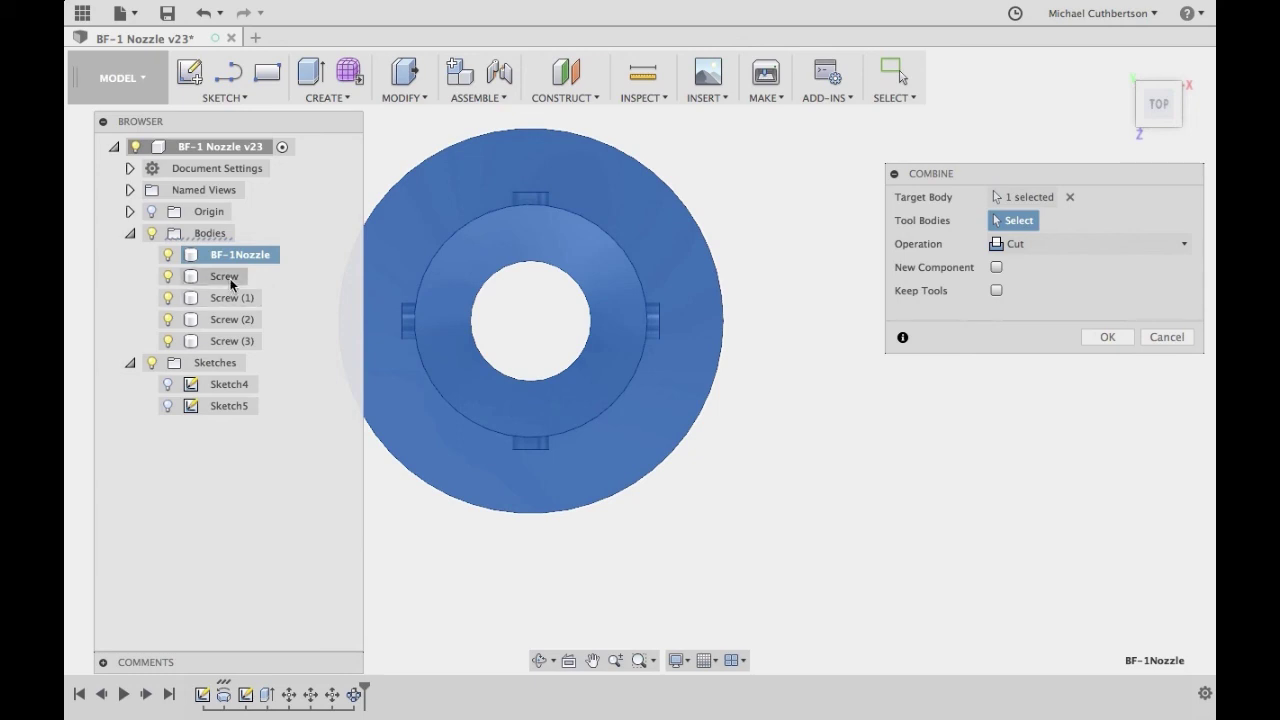
left_click(233, 341, "shift")
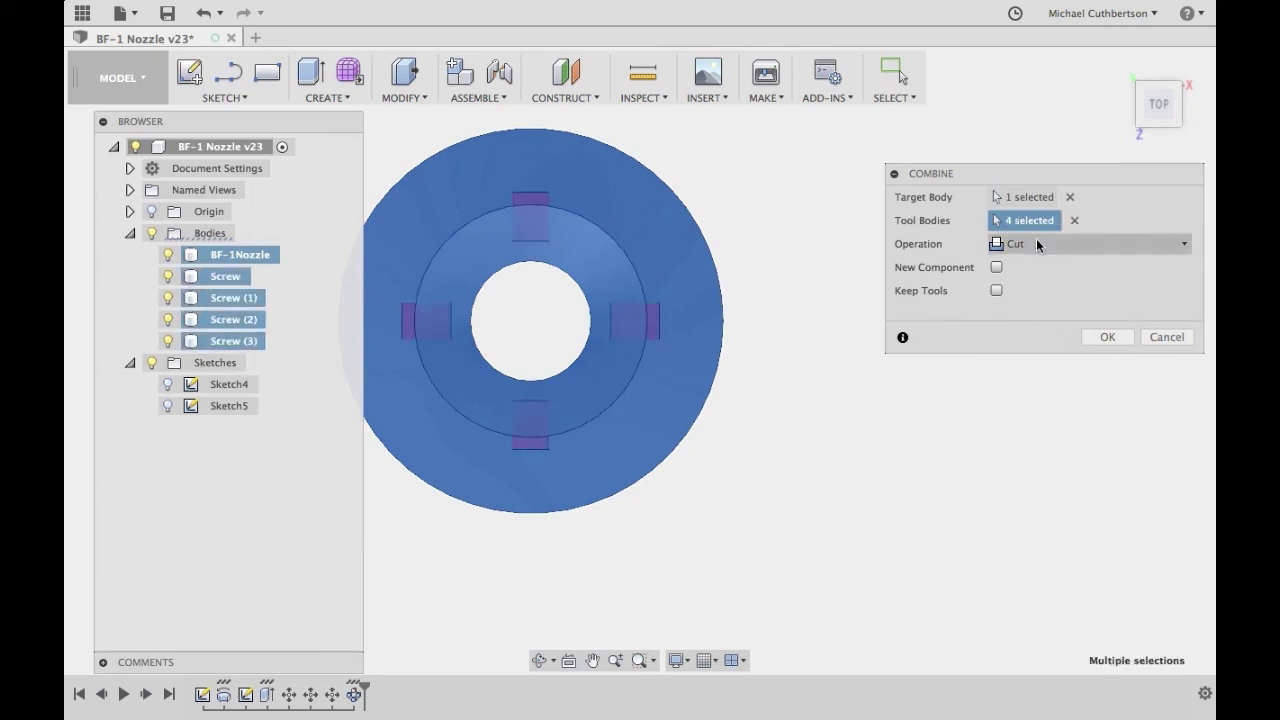
left_click(1034, 239)
left_click(1036, 240)
left_click(1107, 339)
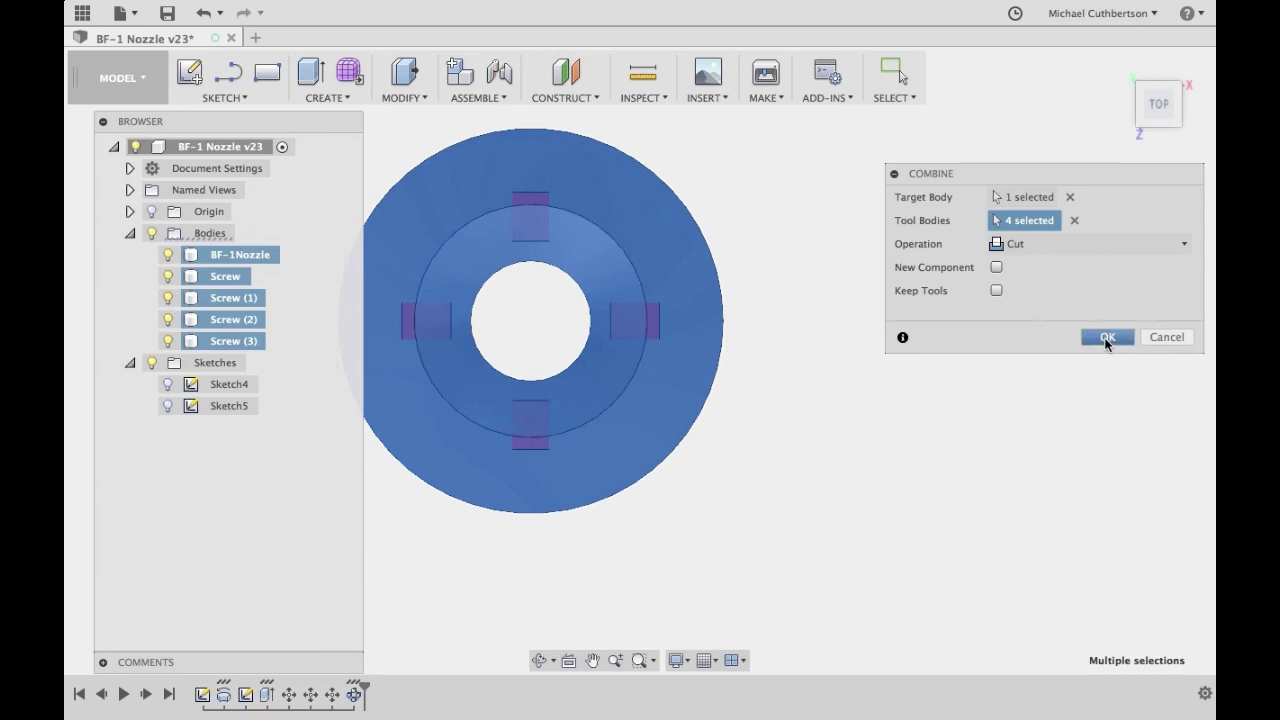
- Orbit and zoom around the nozzle to inspect the four new collar holes
scroll(912, 384, "down", 5, "shift")
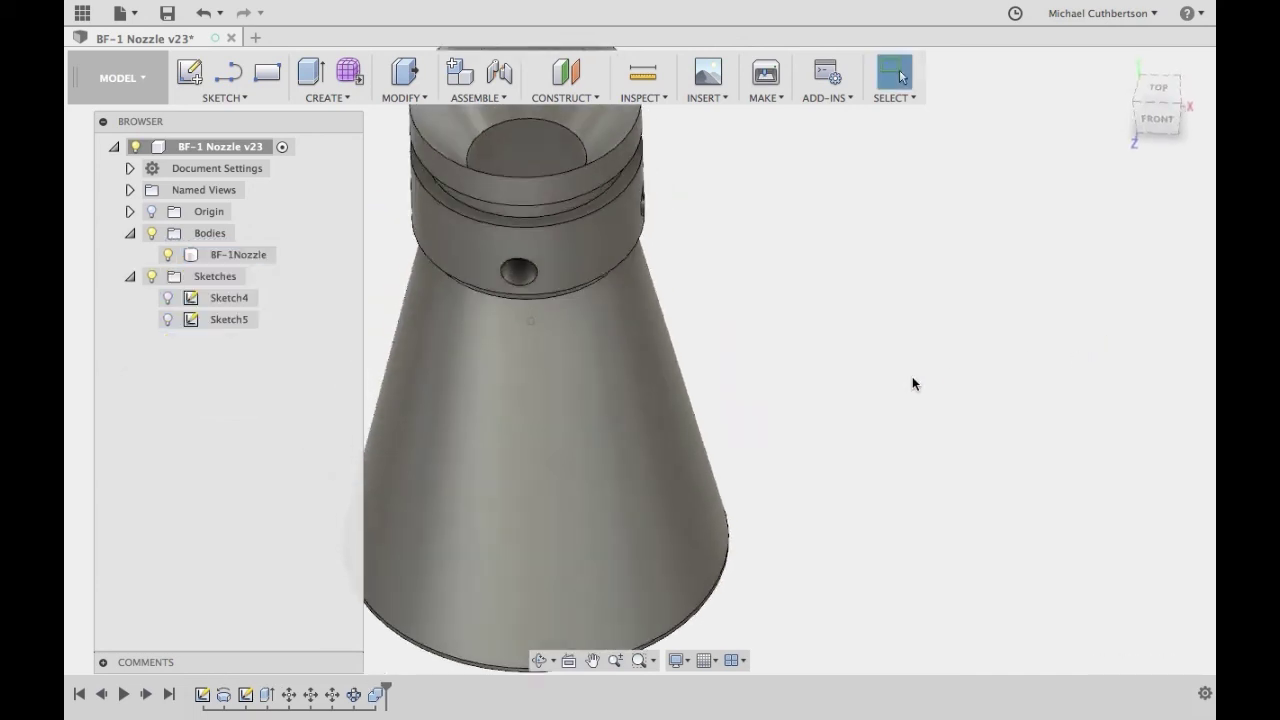
scroll(912, 384, "left", 10, "shift")
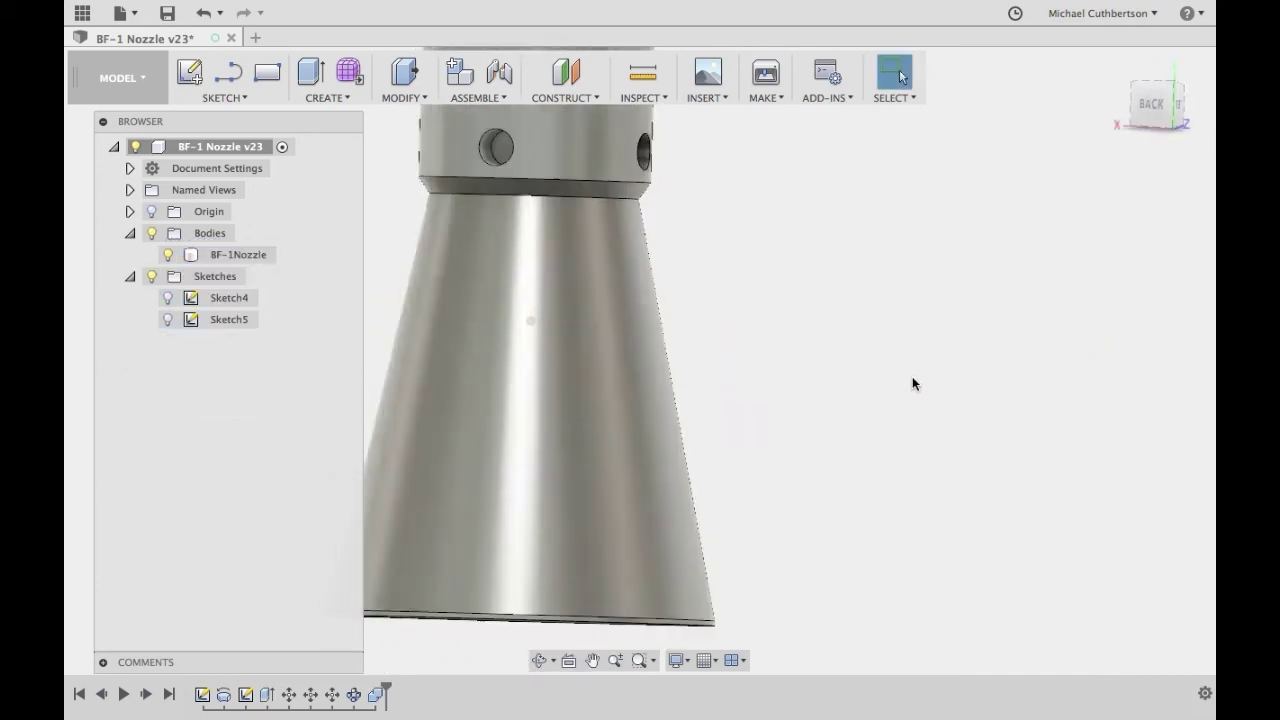
scroll(912, 383, "up", 5, "shift")
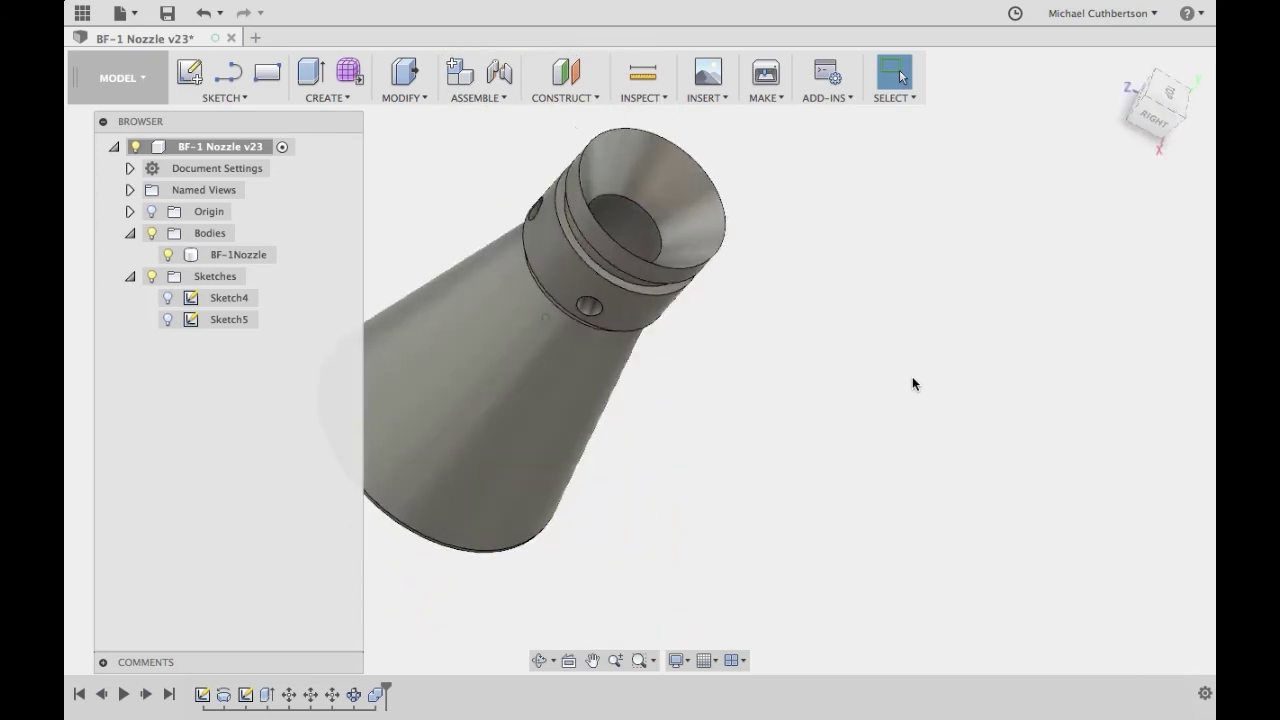
scroll(912, 384, "down", 3, "shift")
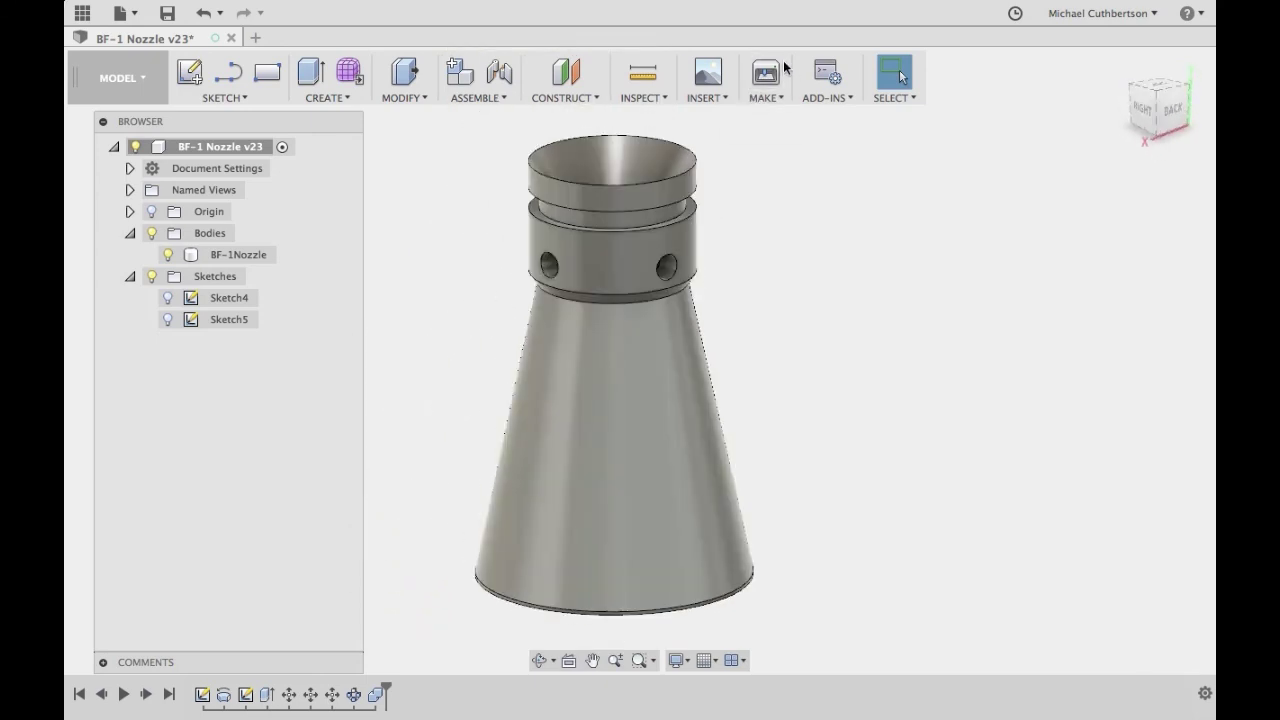
- Preview BF-1Nozzle as a high-refinement 3D print mesh of 5316 triangles, then close it
left_click(766, 72)
scroll(827, 385, "down", 3, "shift")
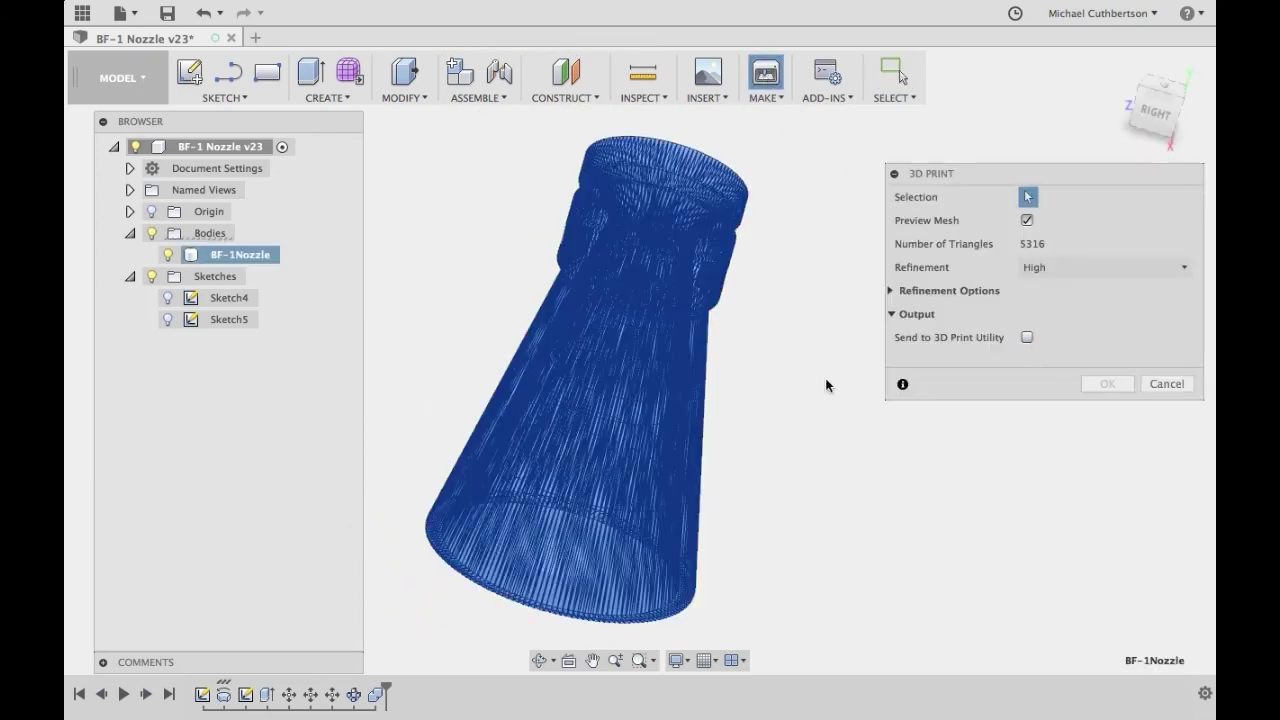
key("Escape")
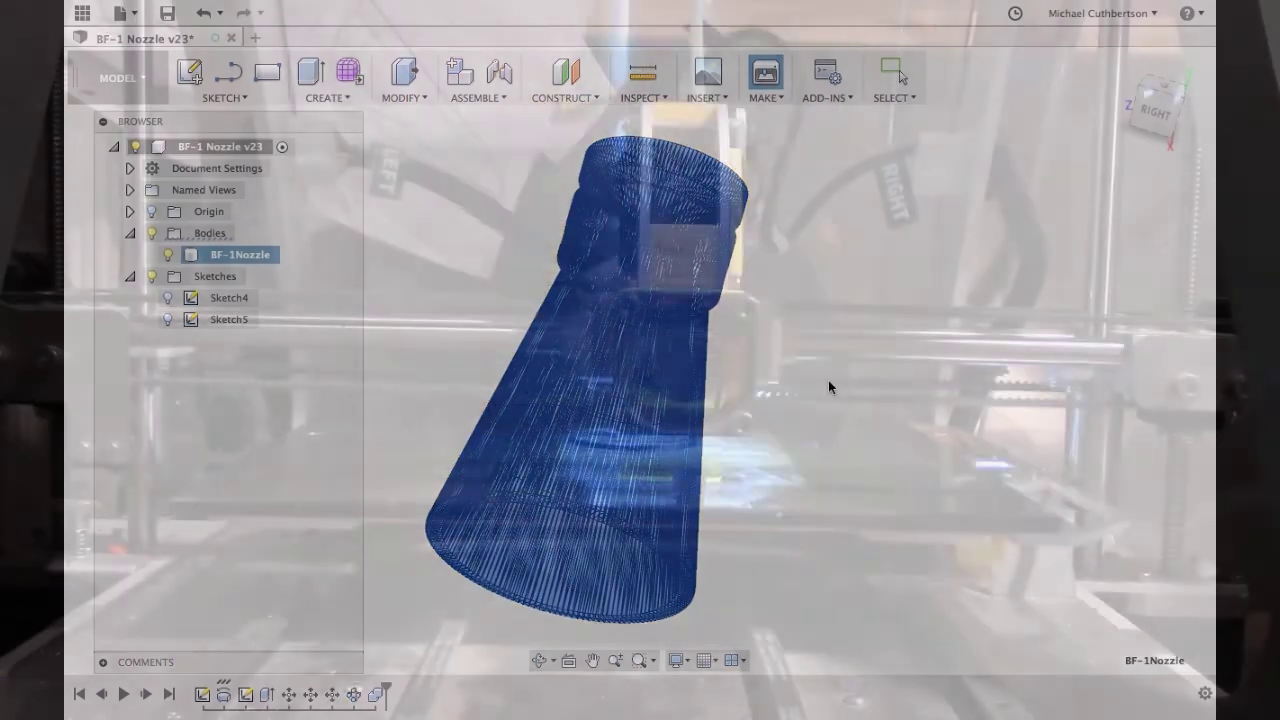